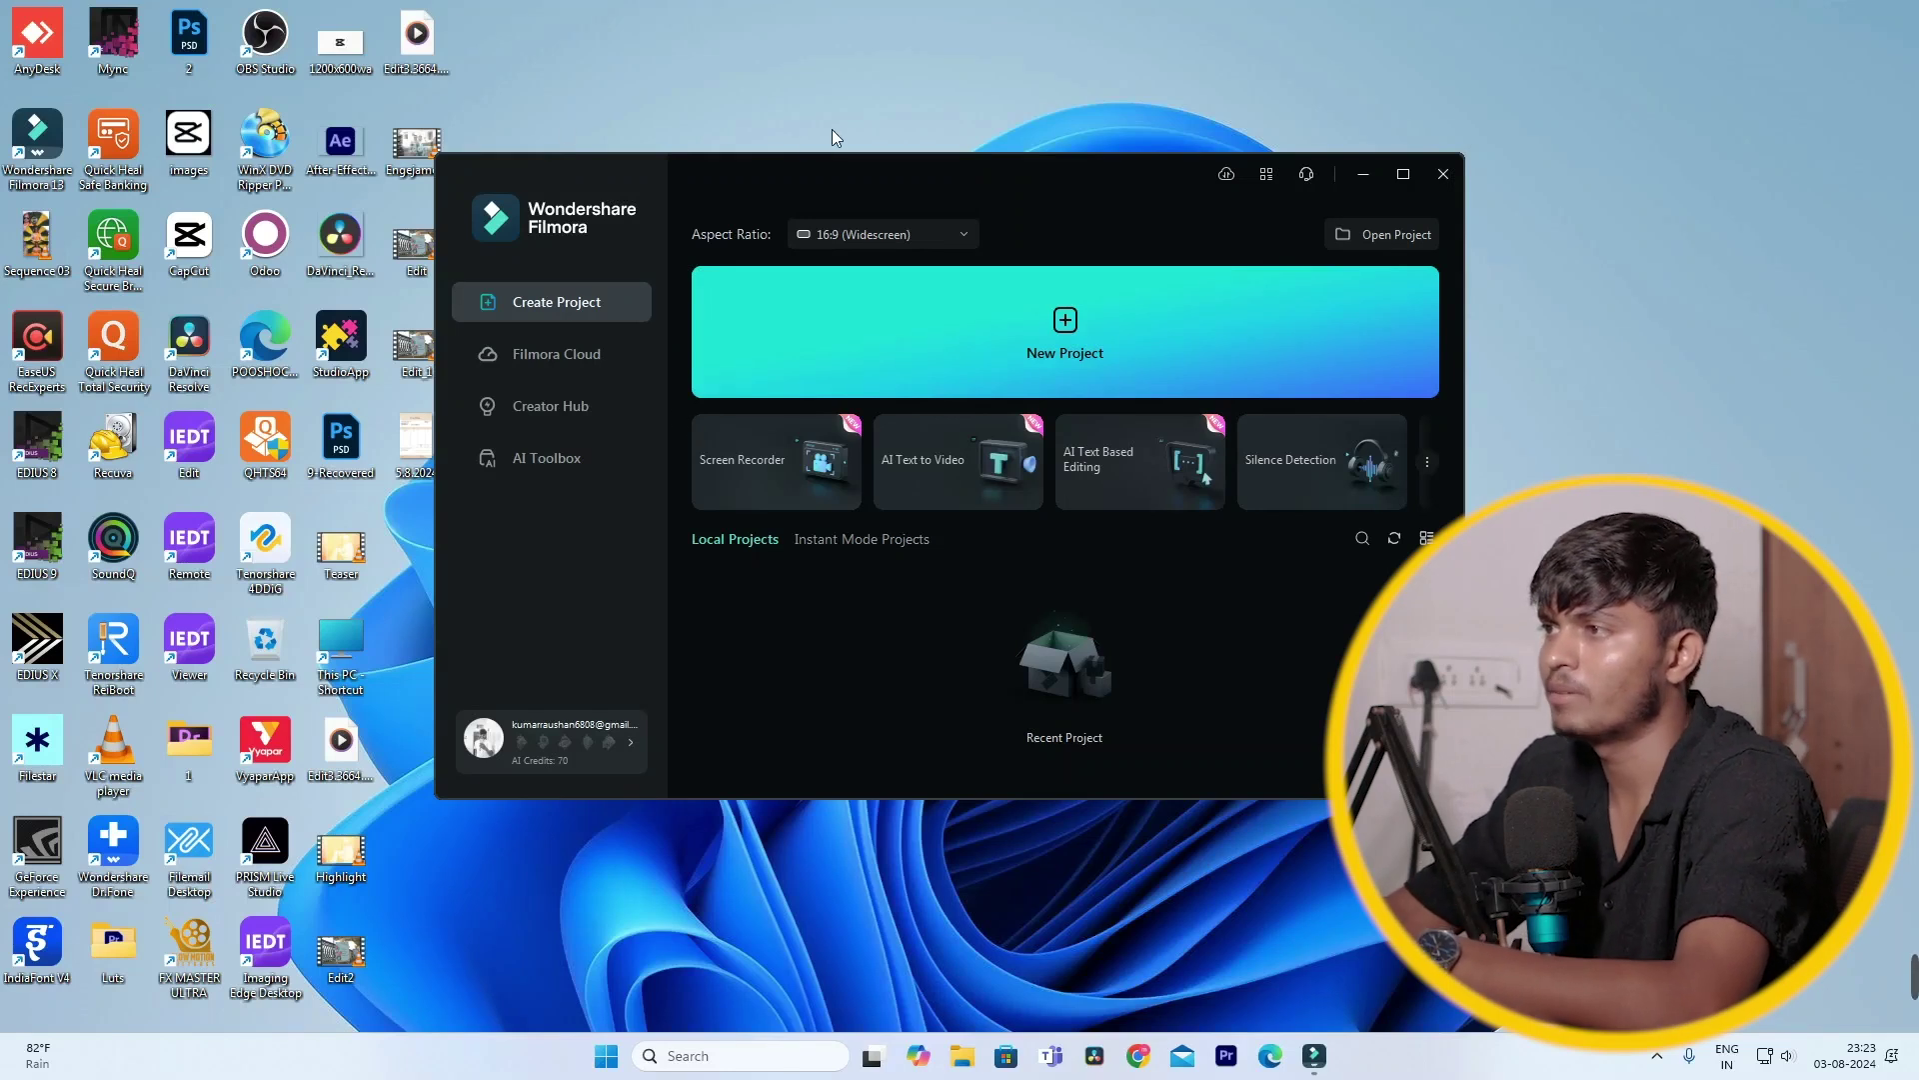
Nudge the Filmora start window slightly down and to the right by its title area
drag(811, 173, 875, 218)
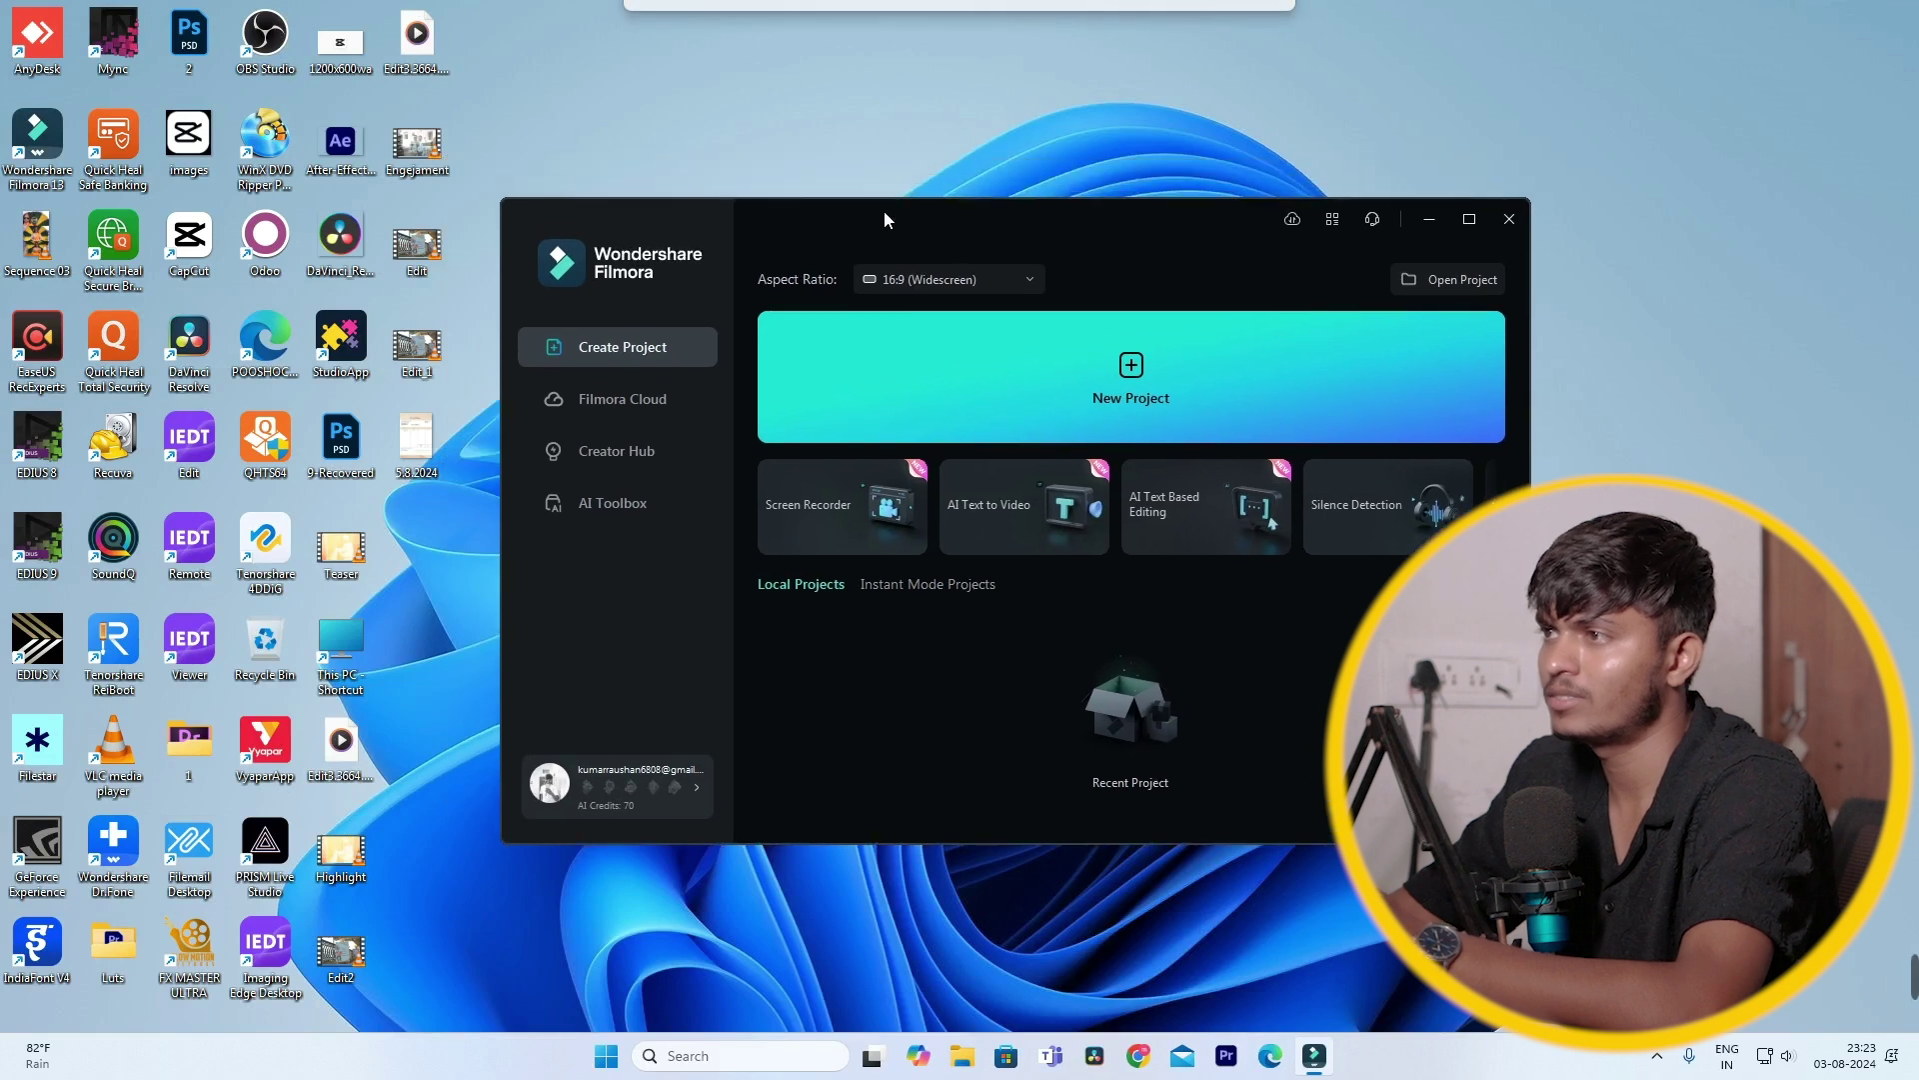
In Screen Recorder, switch to a Custom capture region and resize it to 431×1038
click(815, 528)
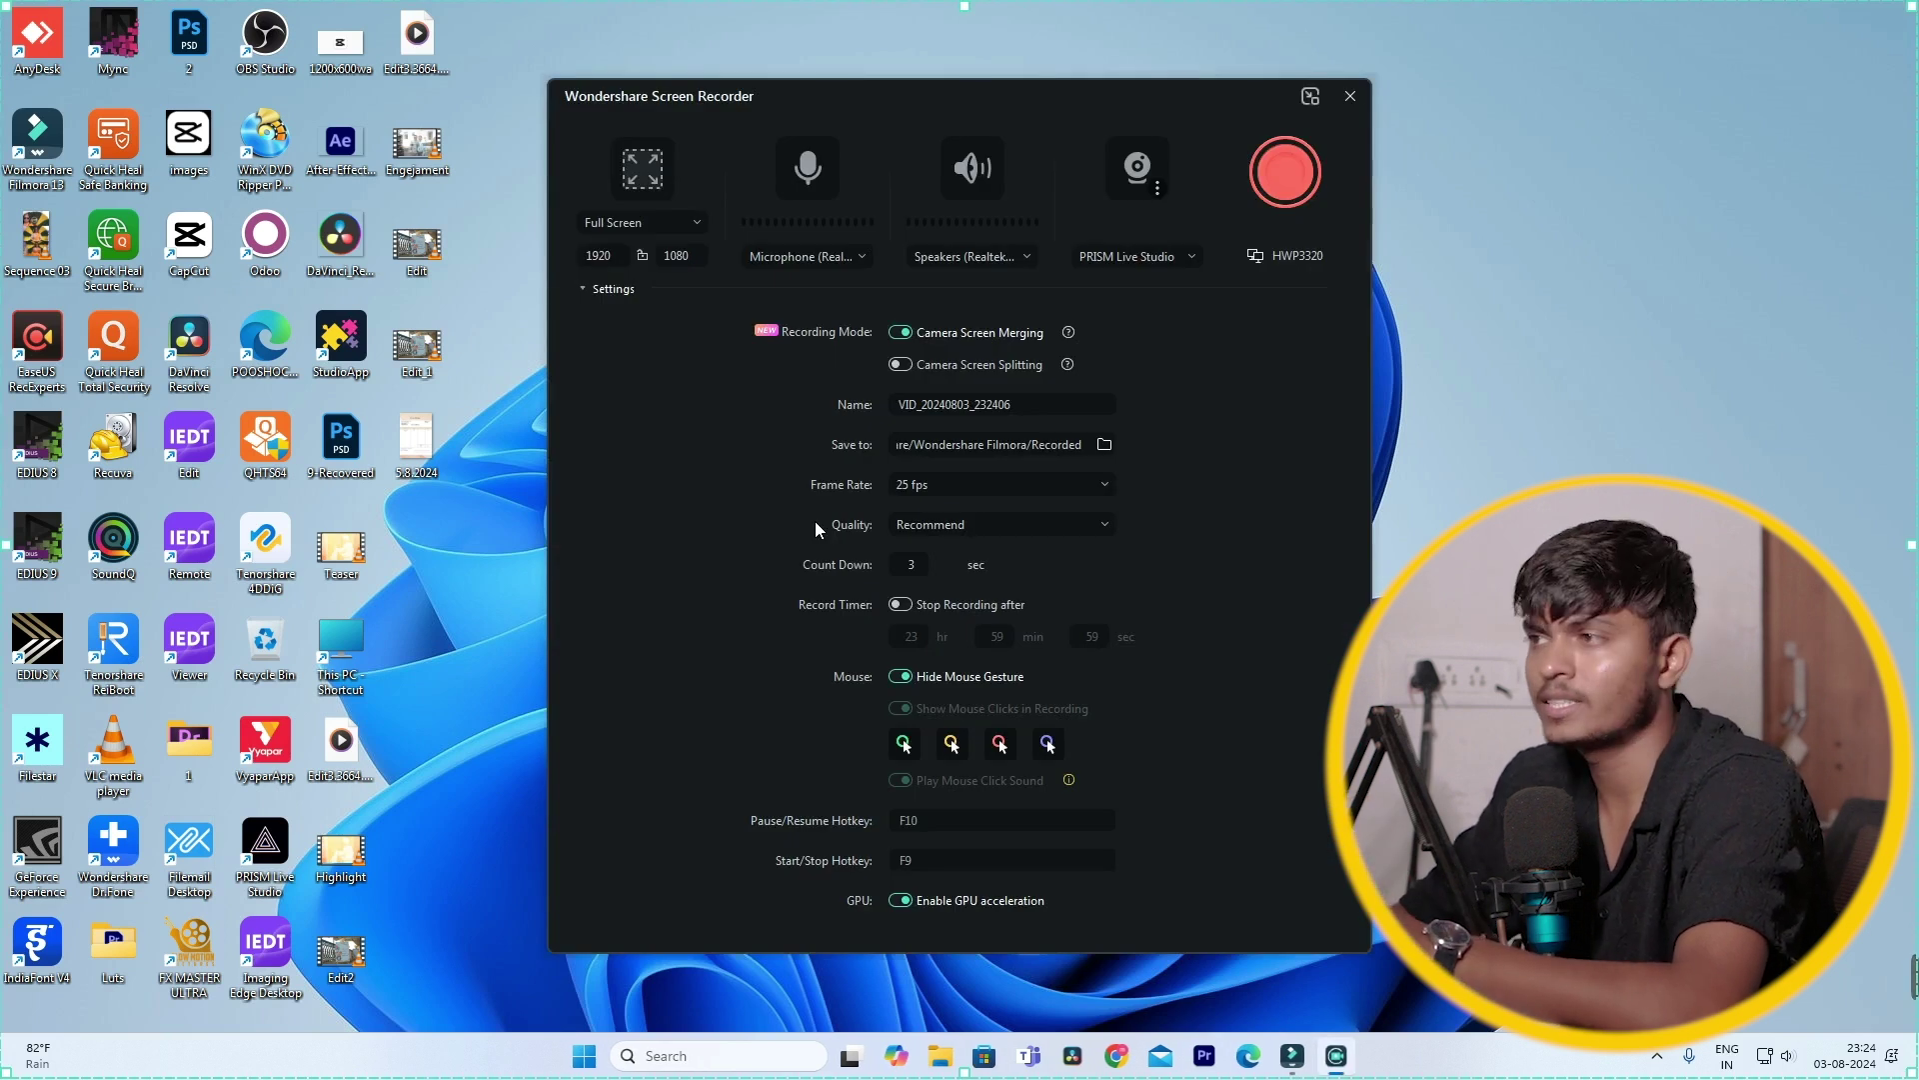
click(695, 225)
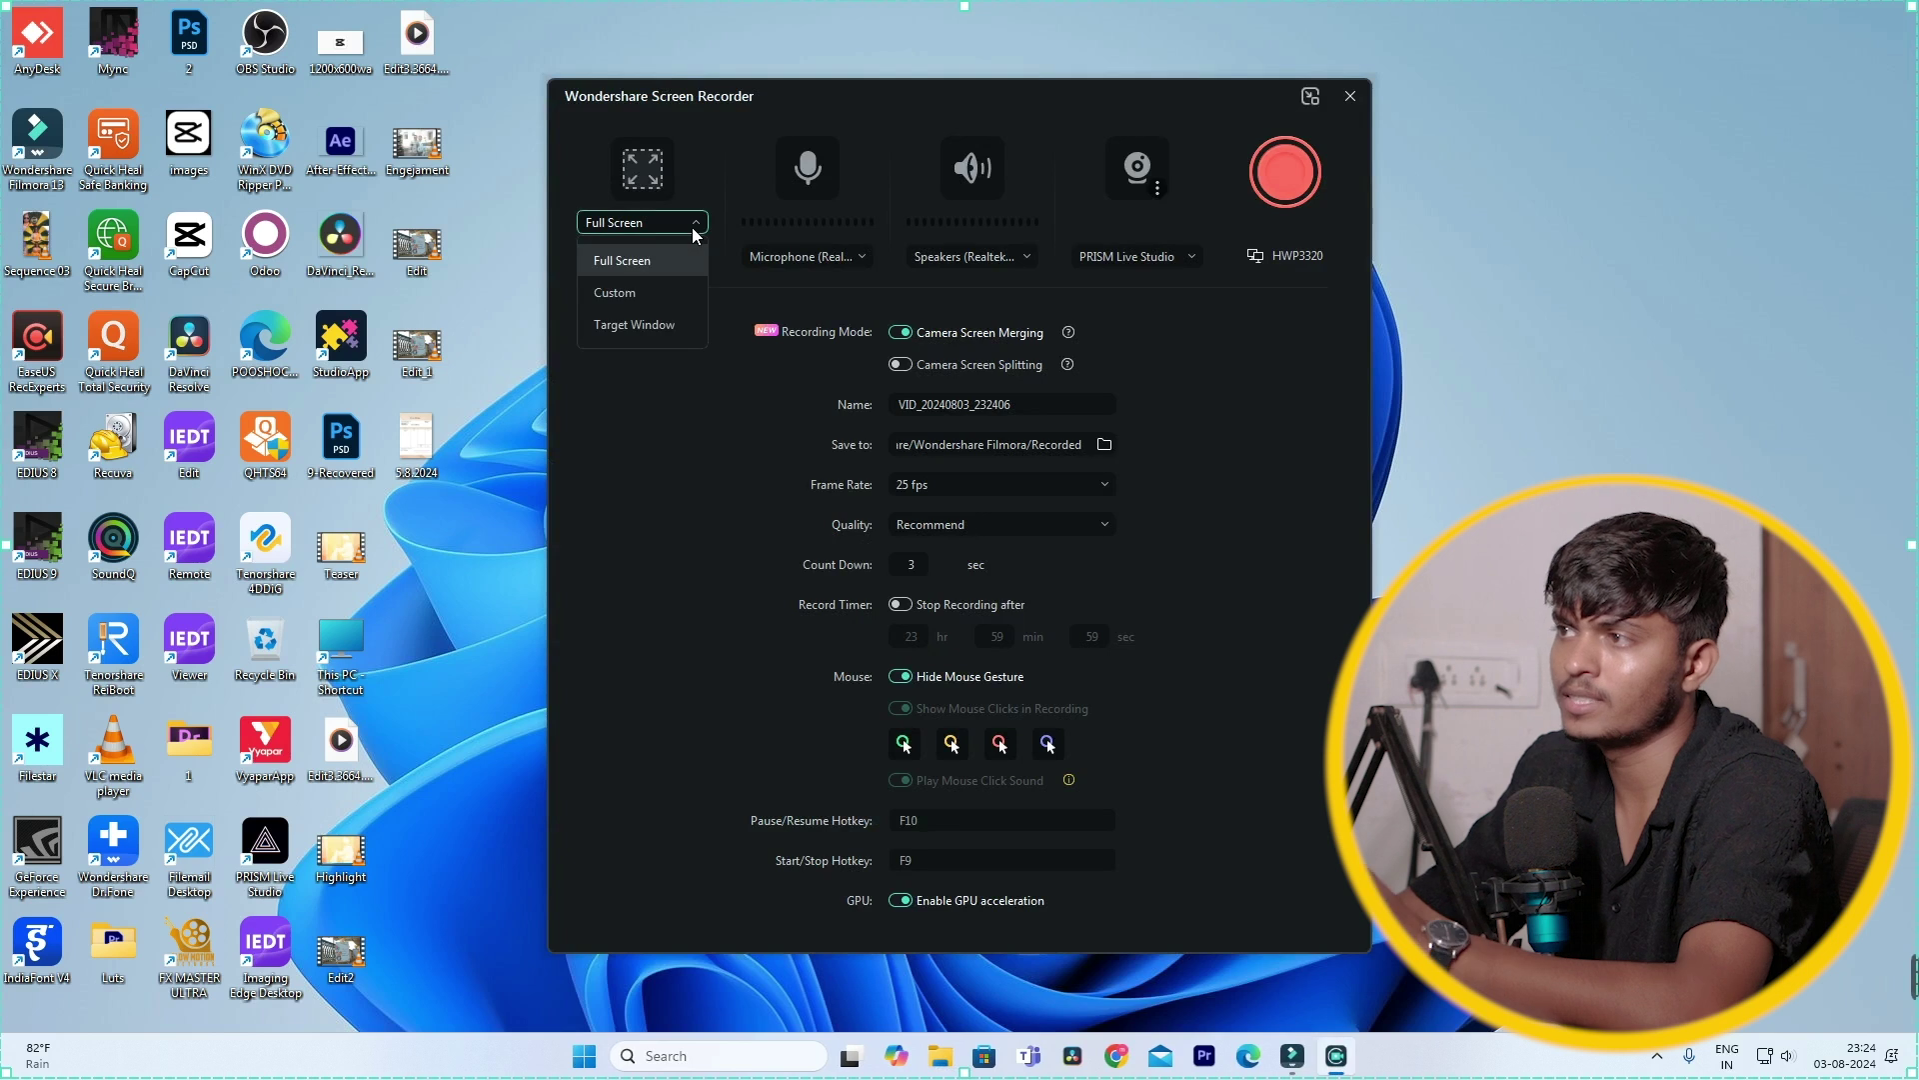
click(697, 291)
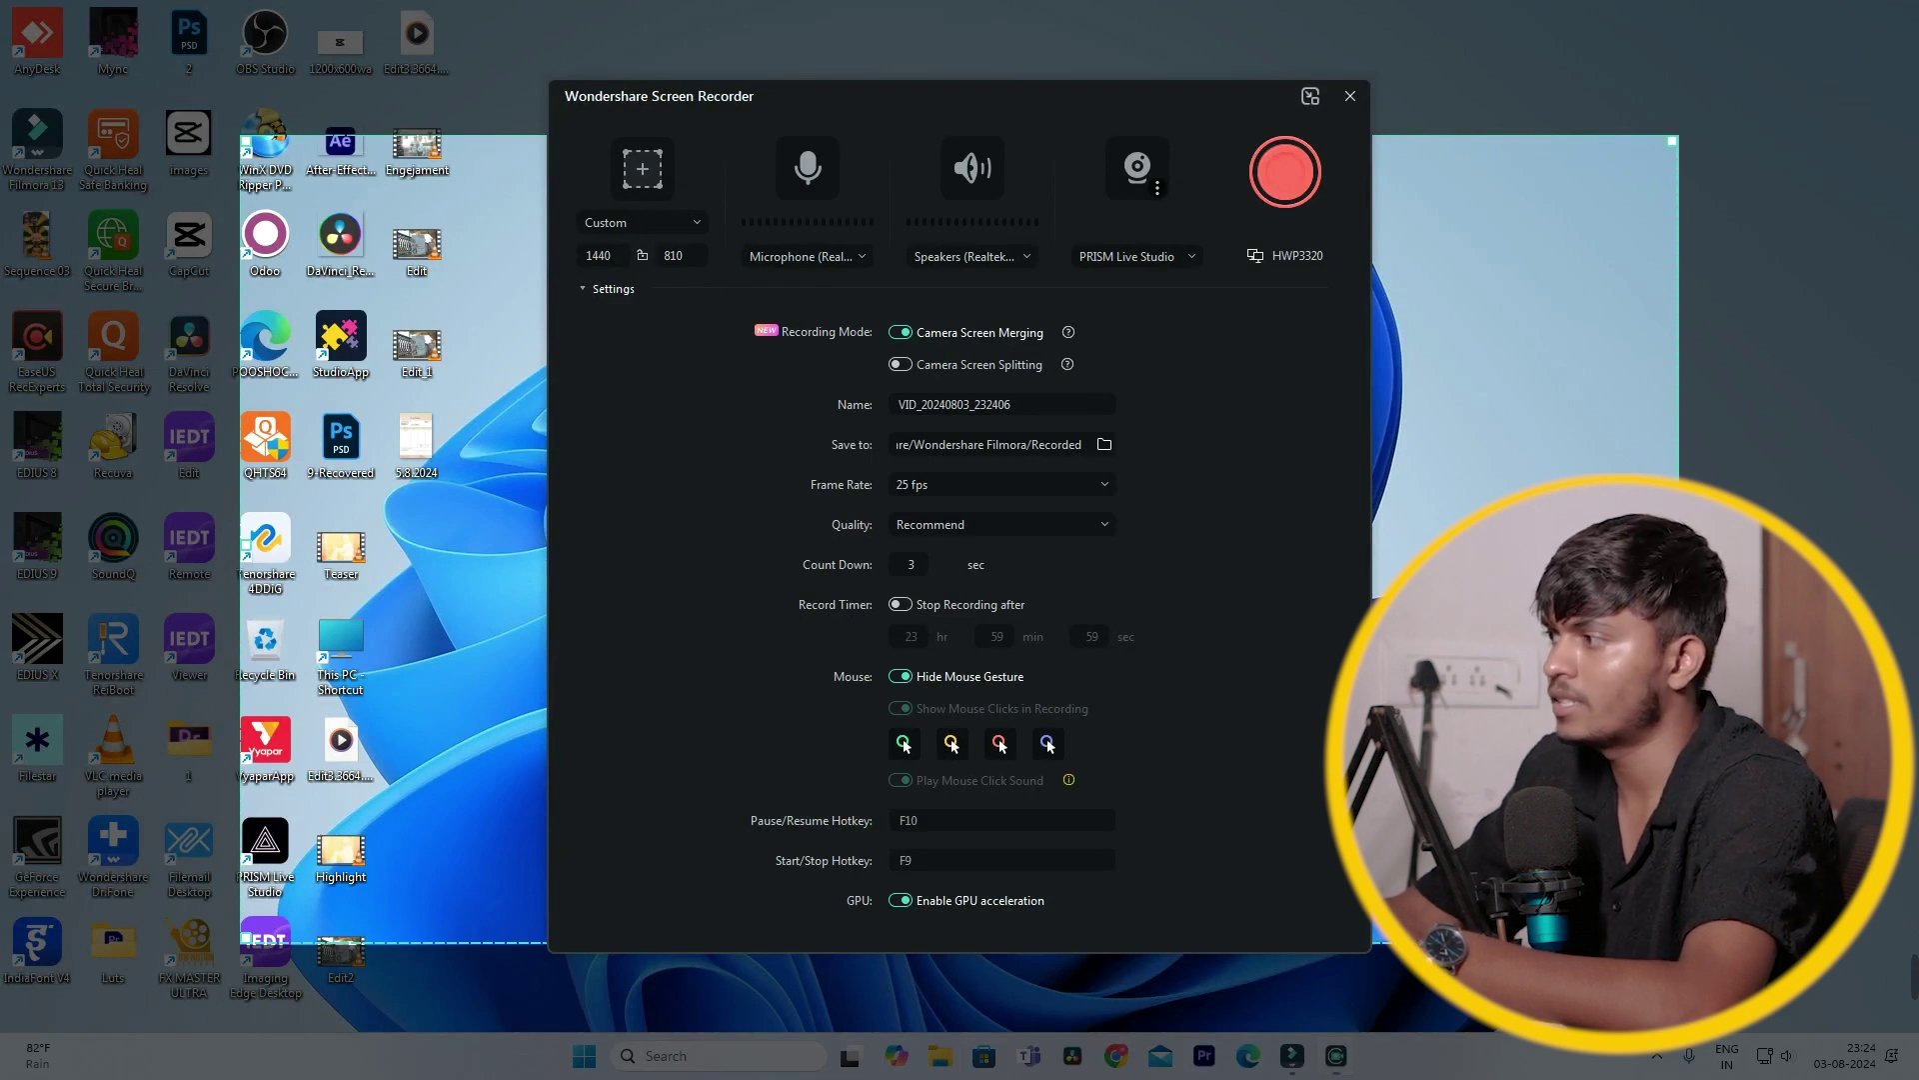
drag(1672, 540, 620, 540)
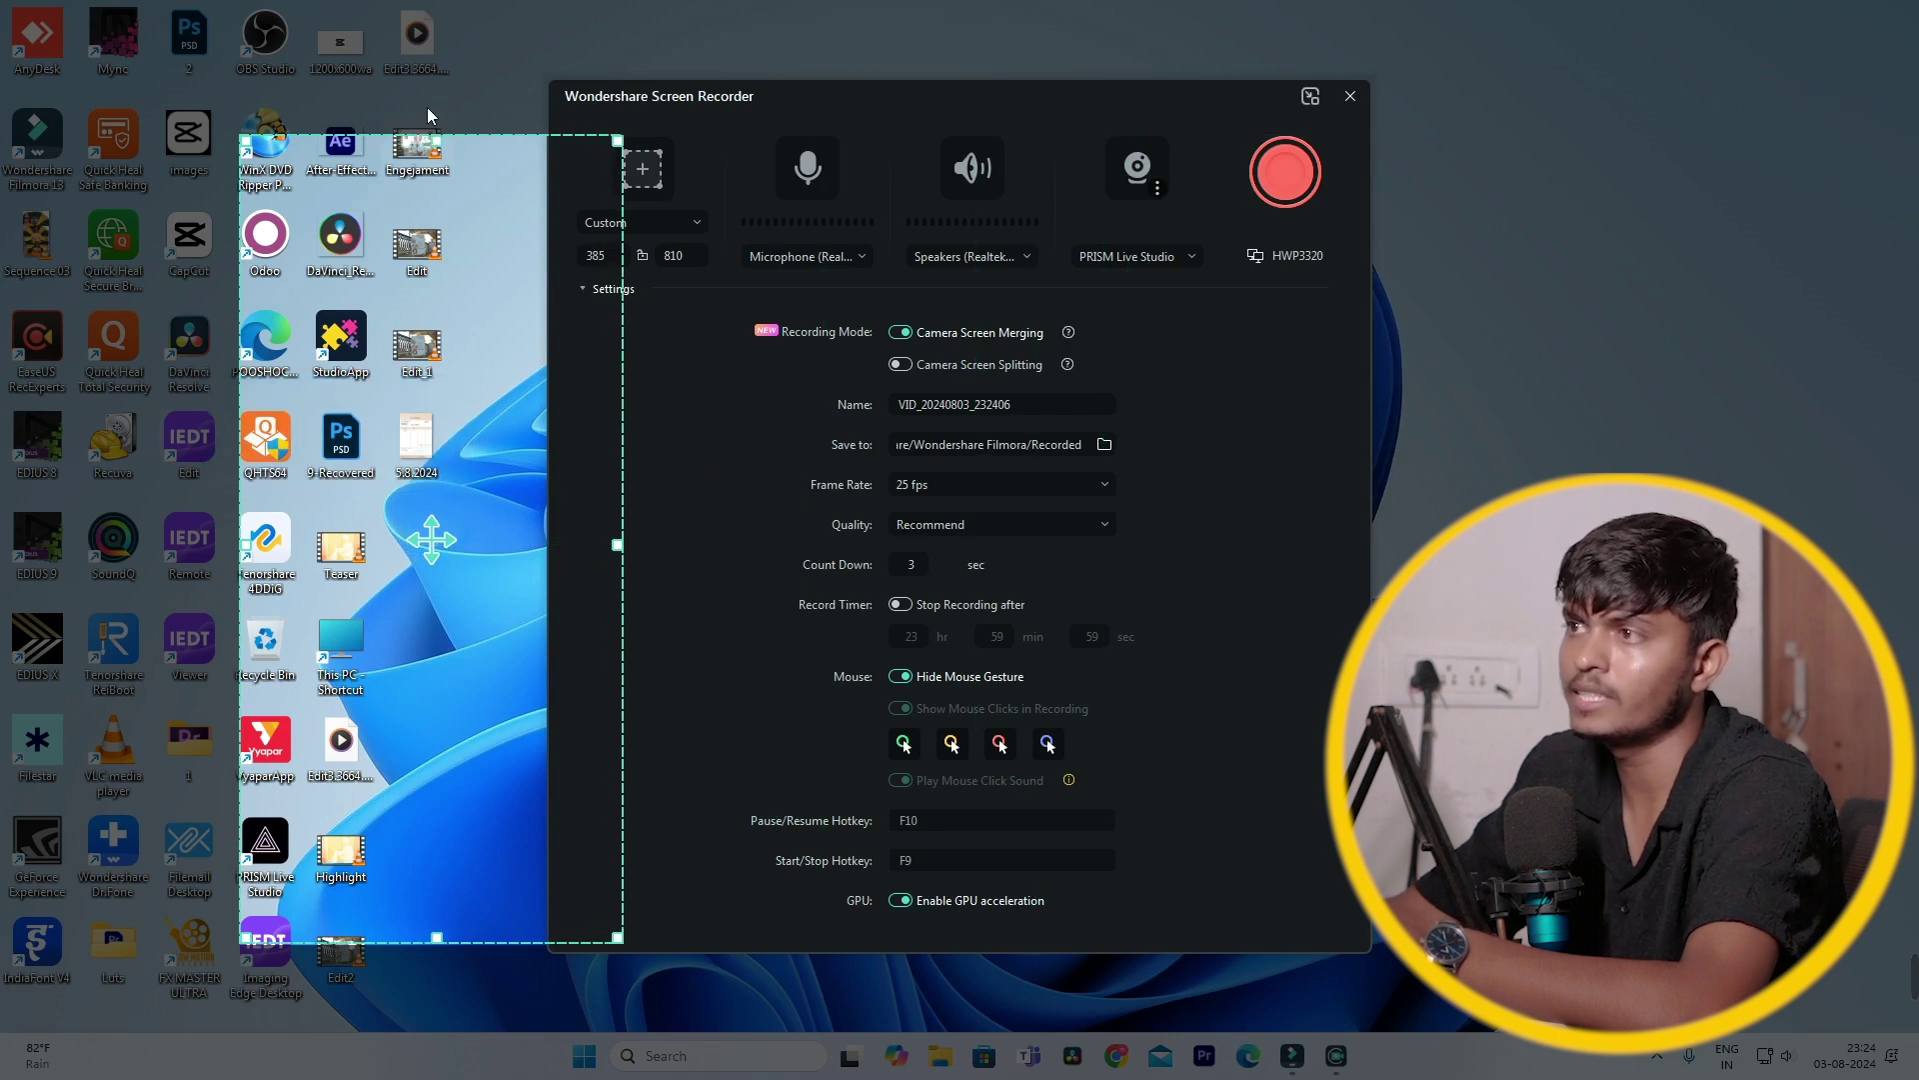
drag(249, 152, 8, 6)
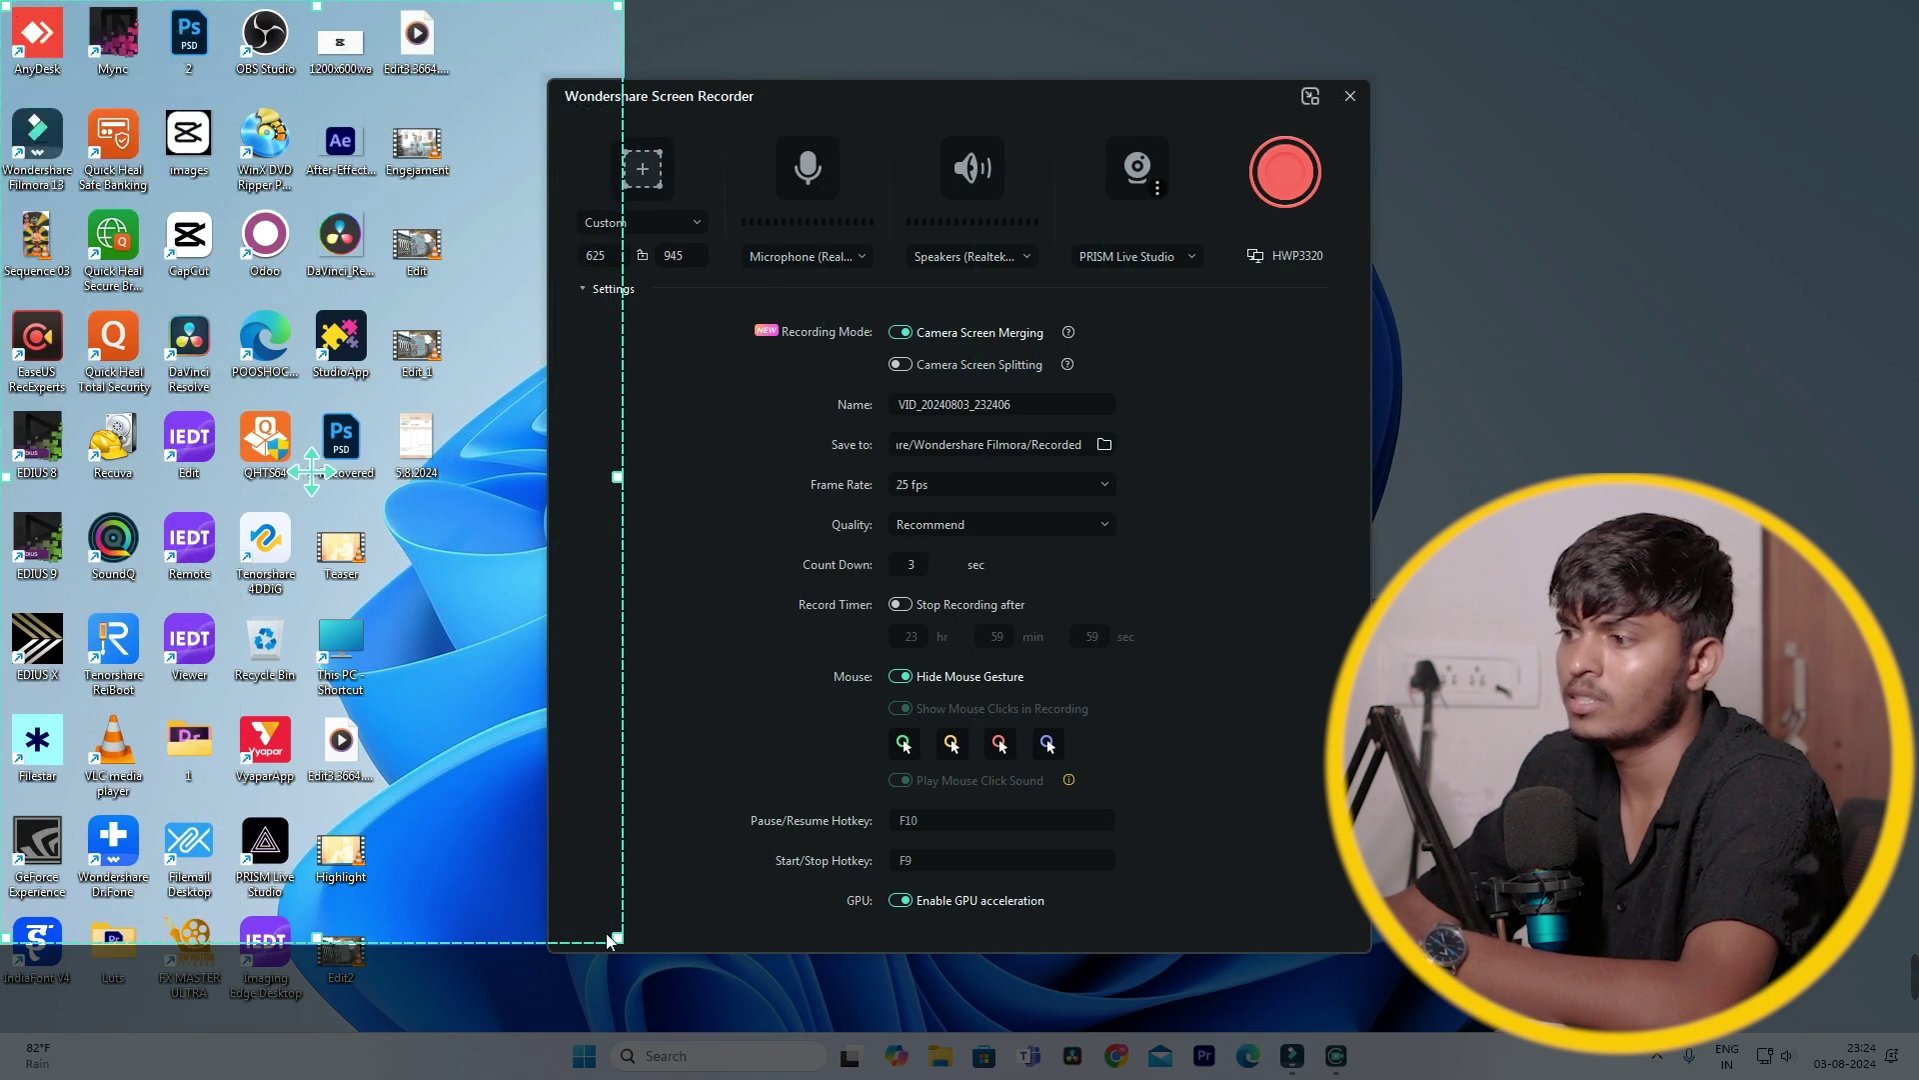
drag(626, 941, 434, 1040)
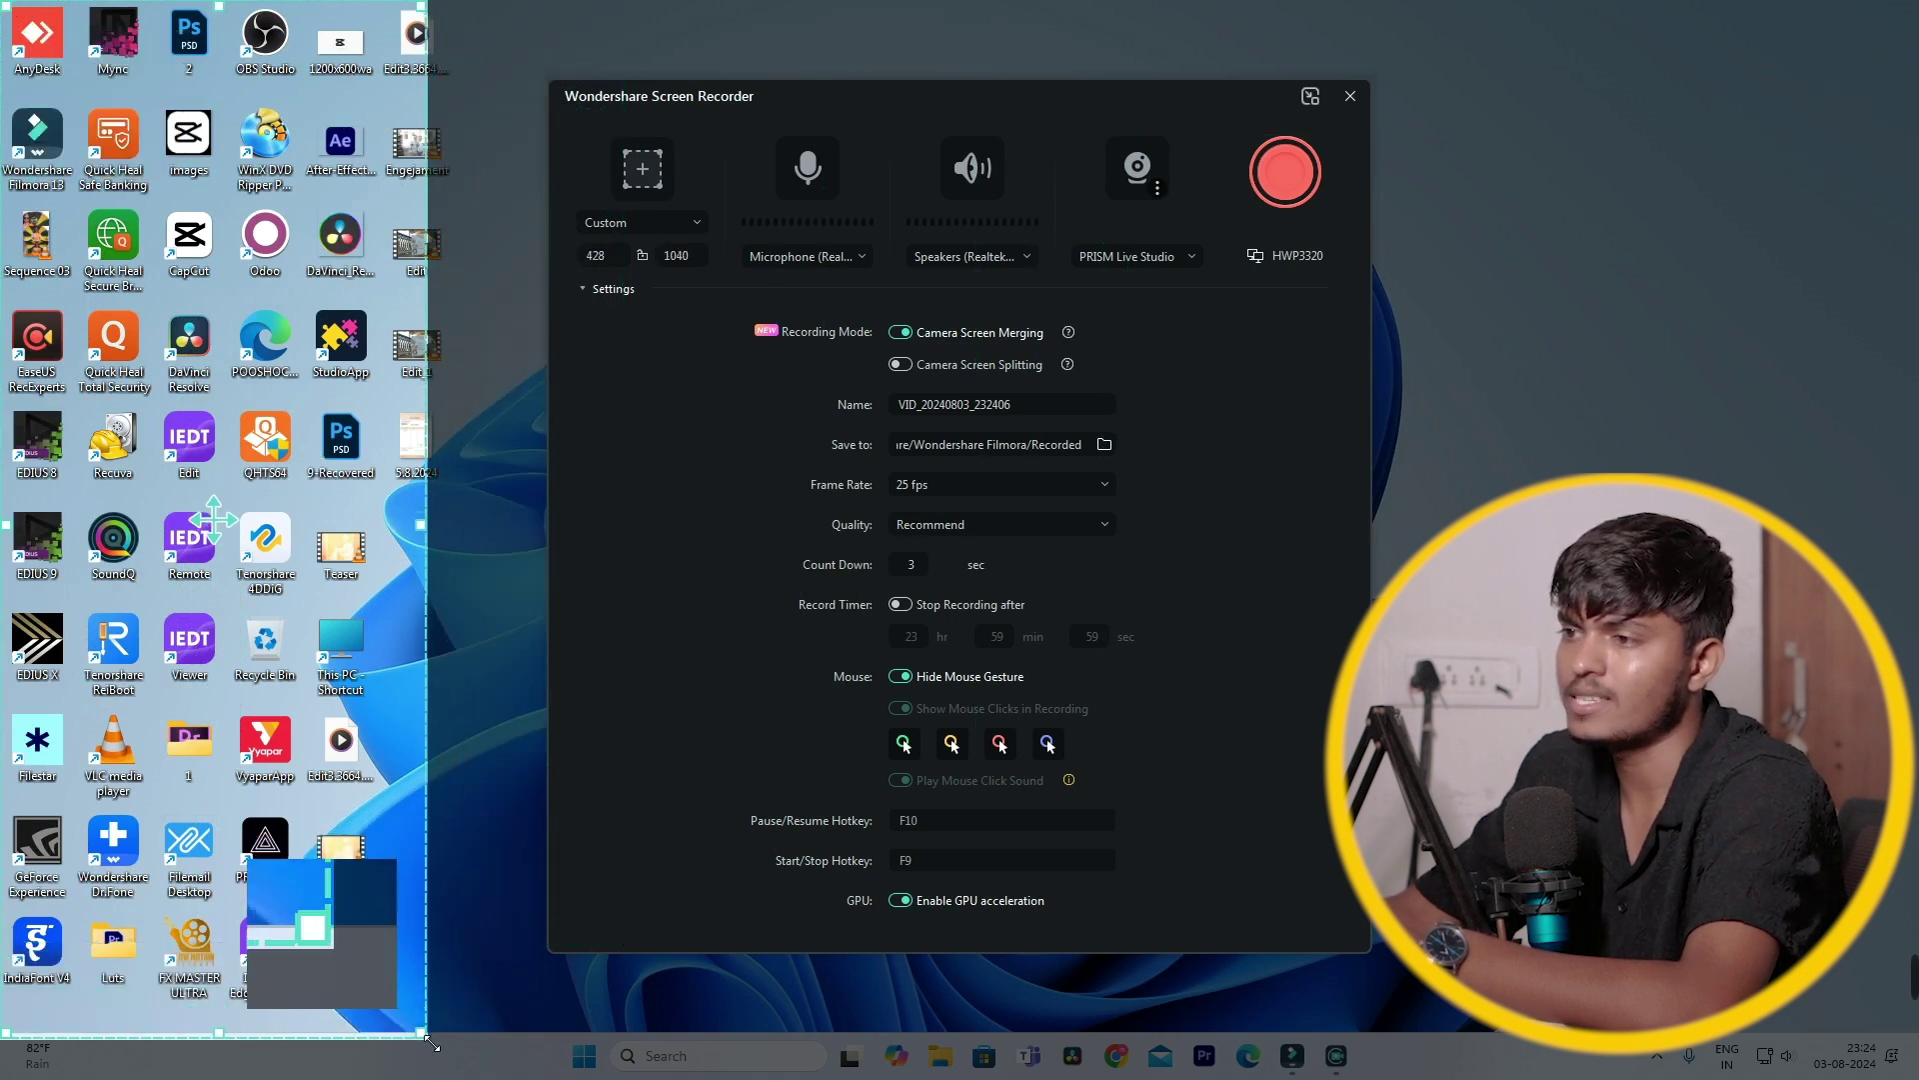
Return to 1920×1080 Full Screen capture, check the microphone and speaker sources, and start recording
click(687, 224)
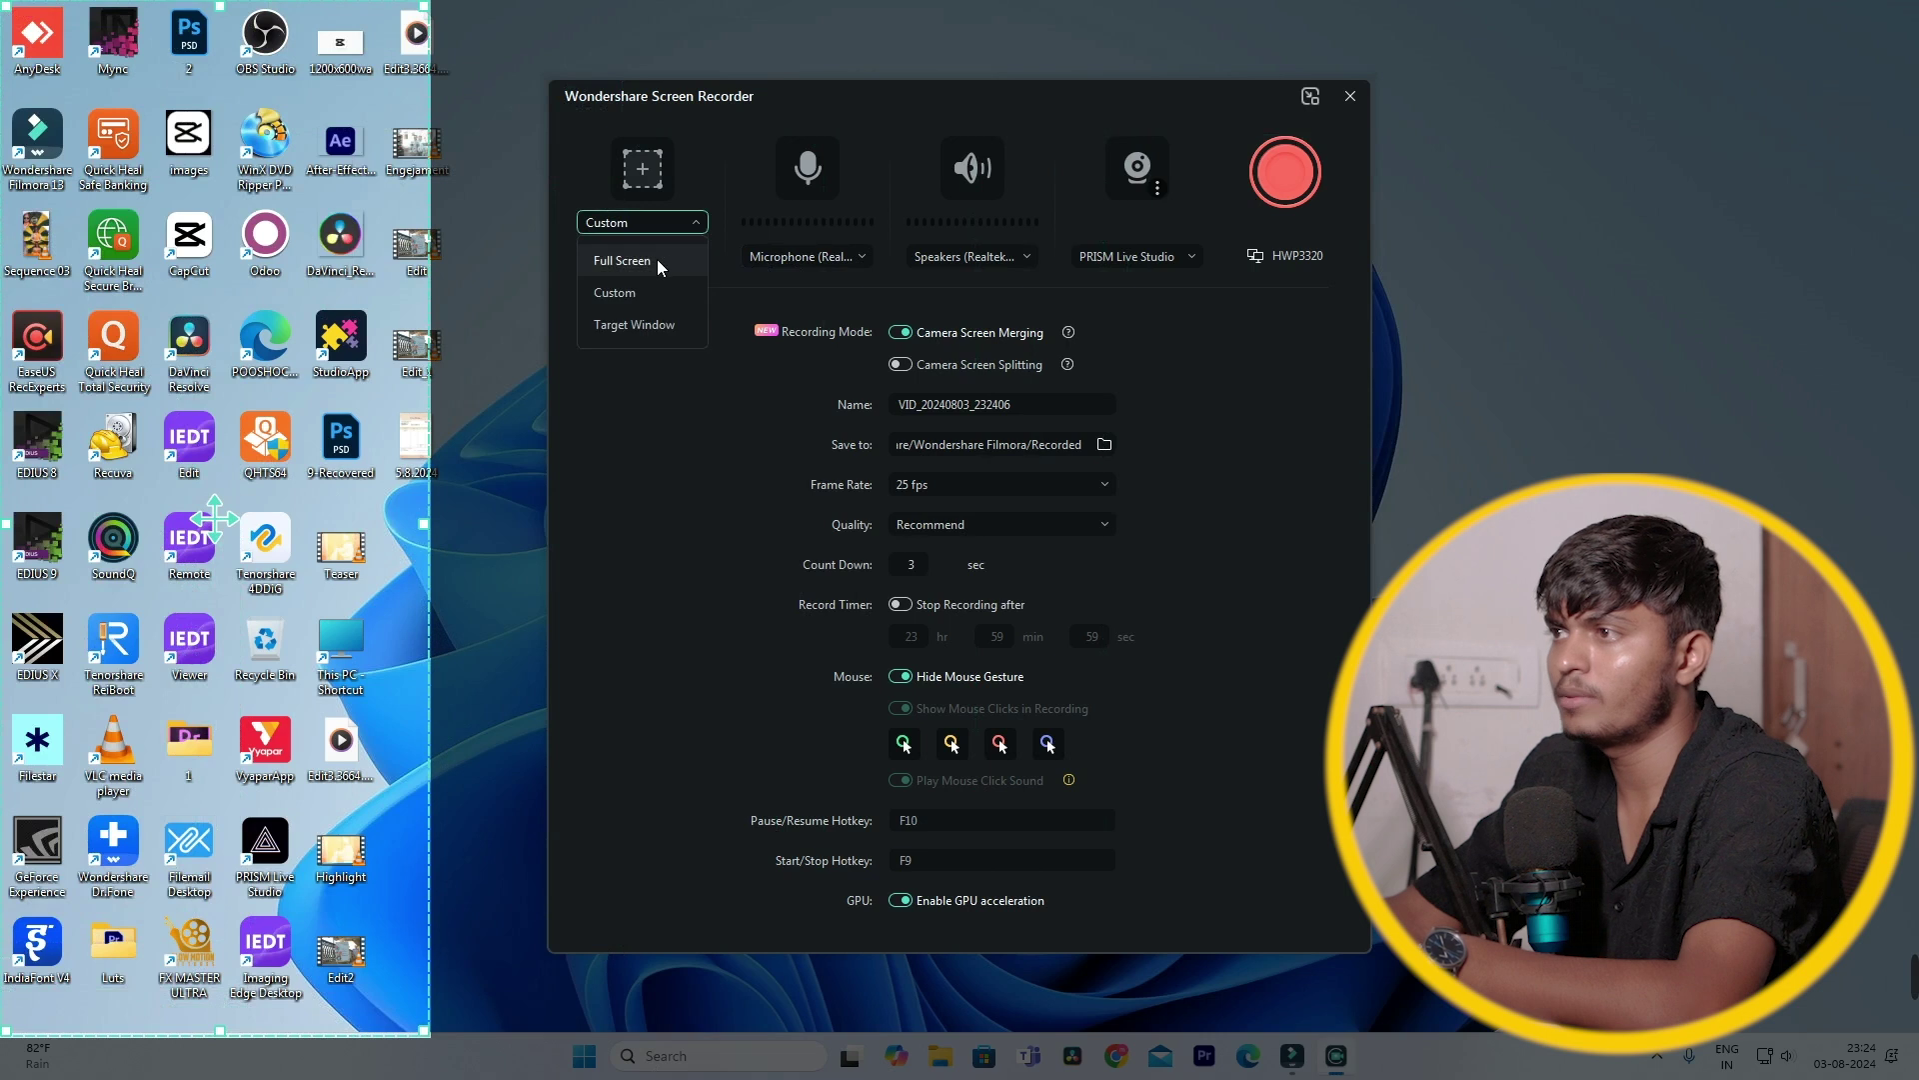
click(656, 260)
mouse_move(972, 17)
mouse_down()
mouse_move(977, 39)
mouse_move(977, 3)
mouse_up()
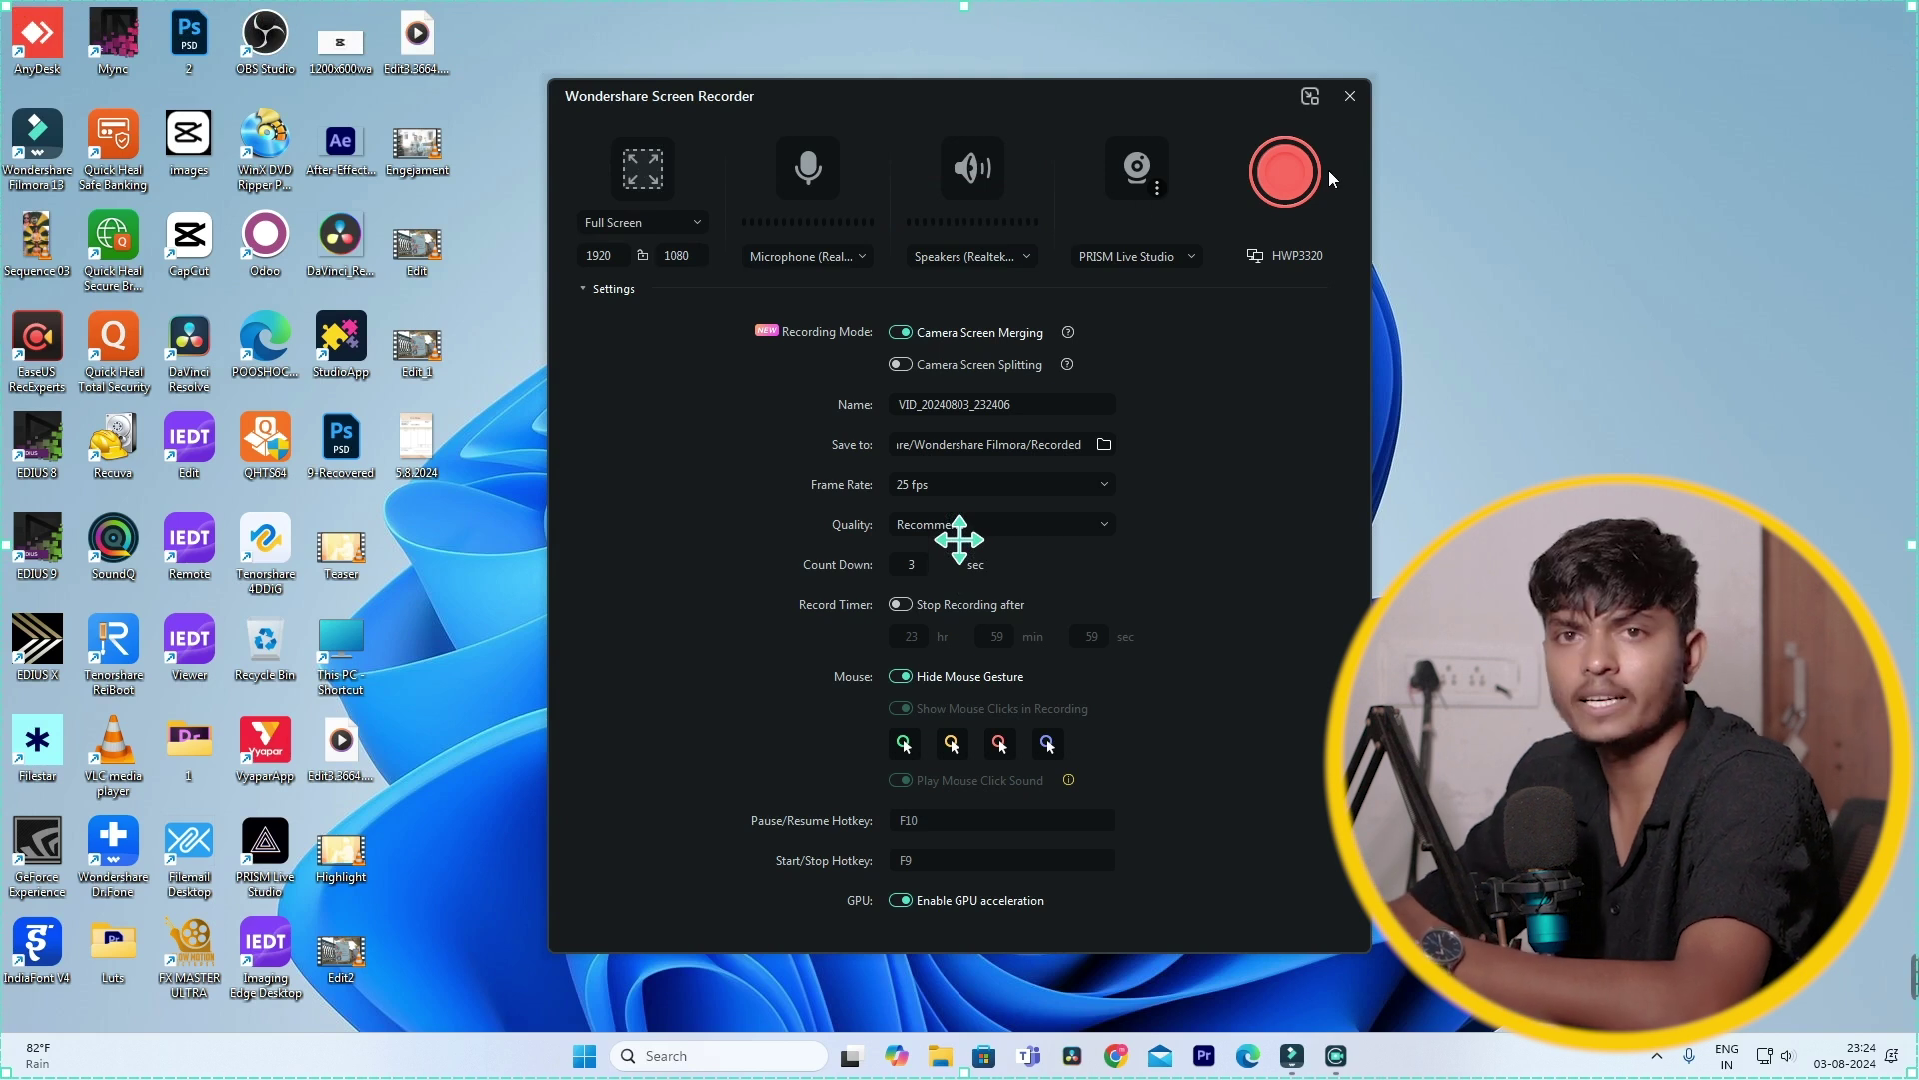
click(830, 258)
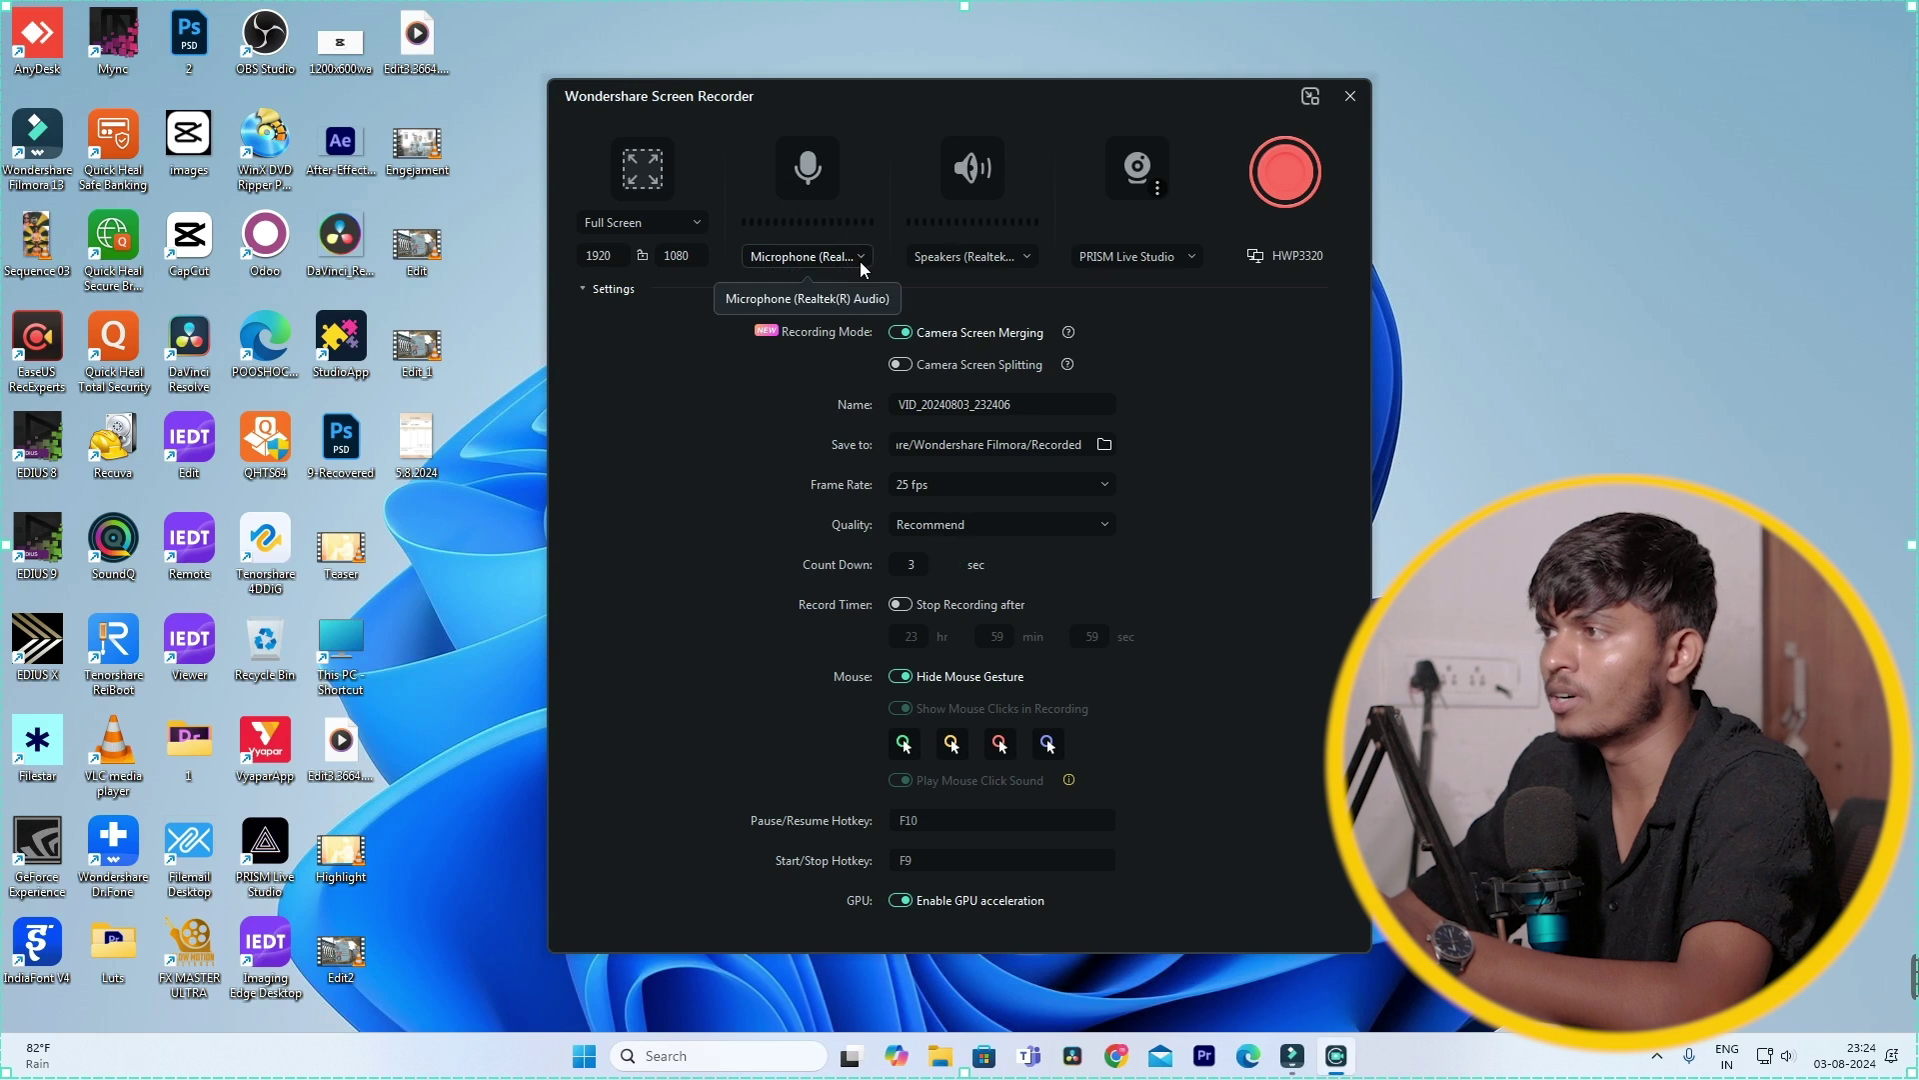
click(980, 260)
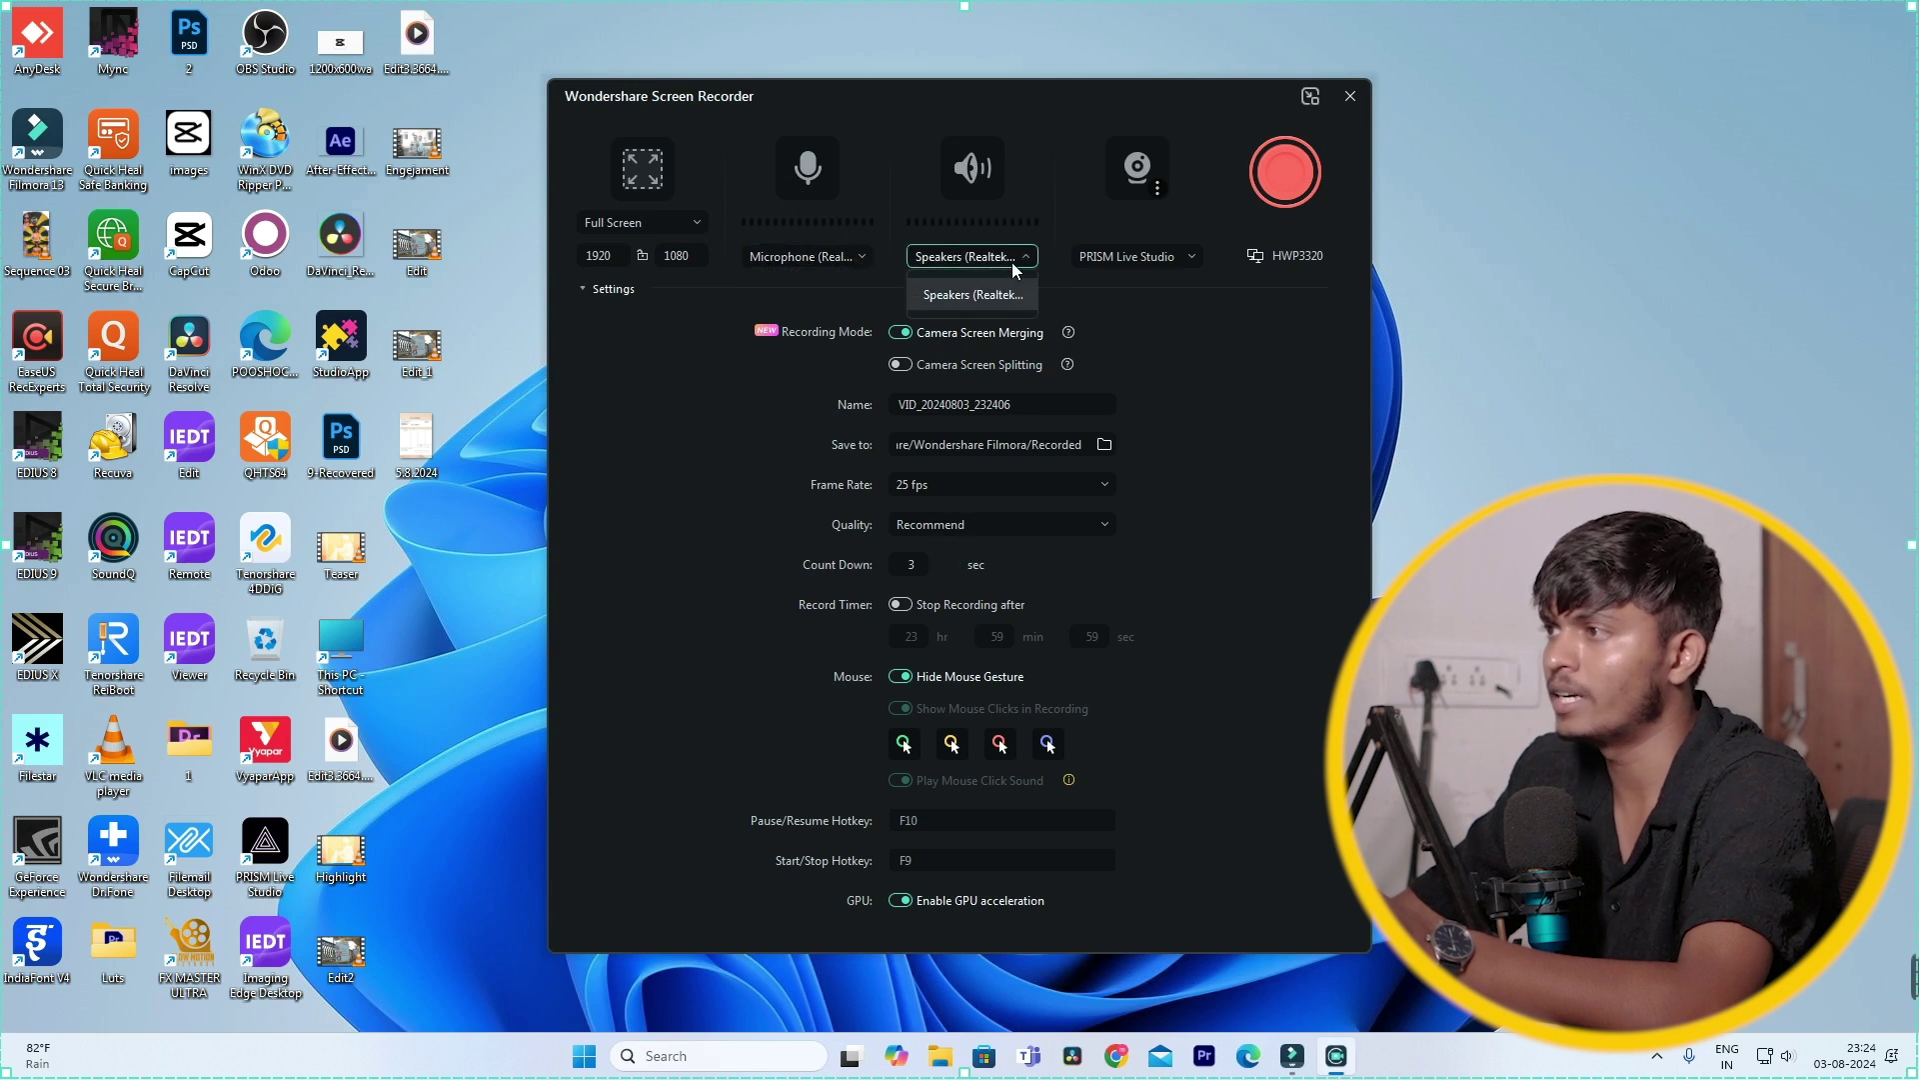
click(846, 258)
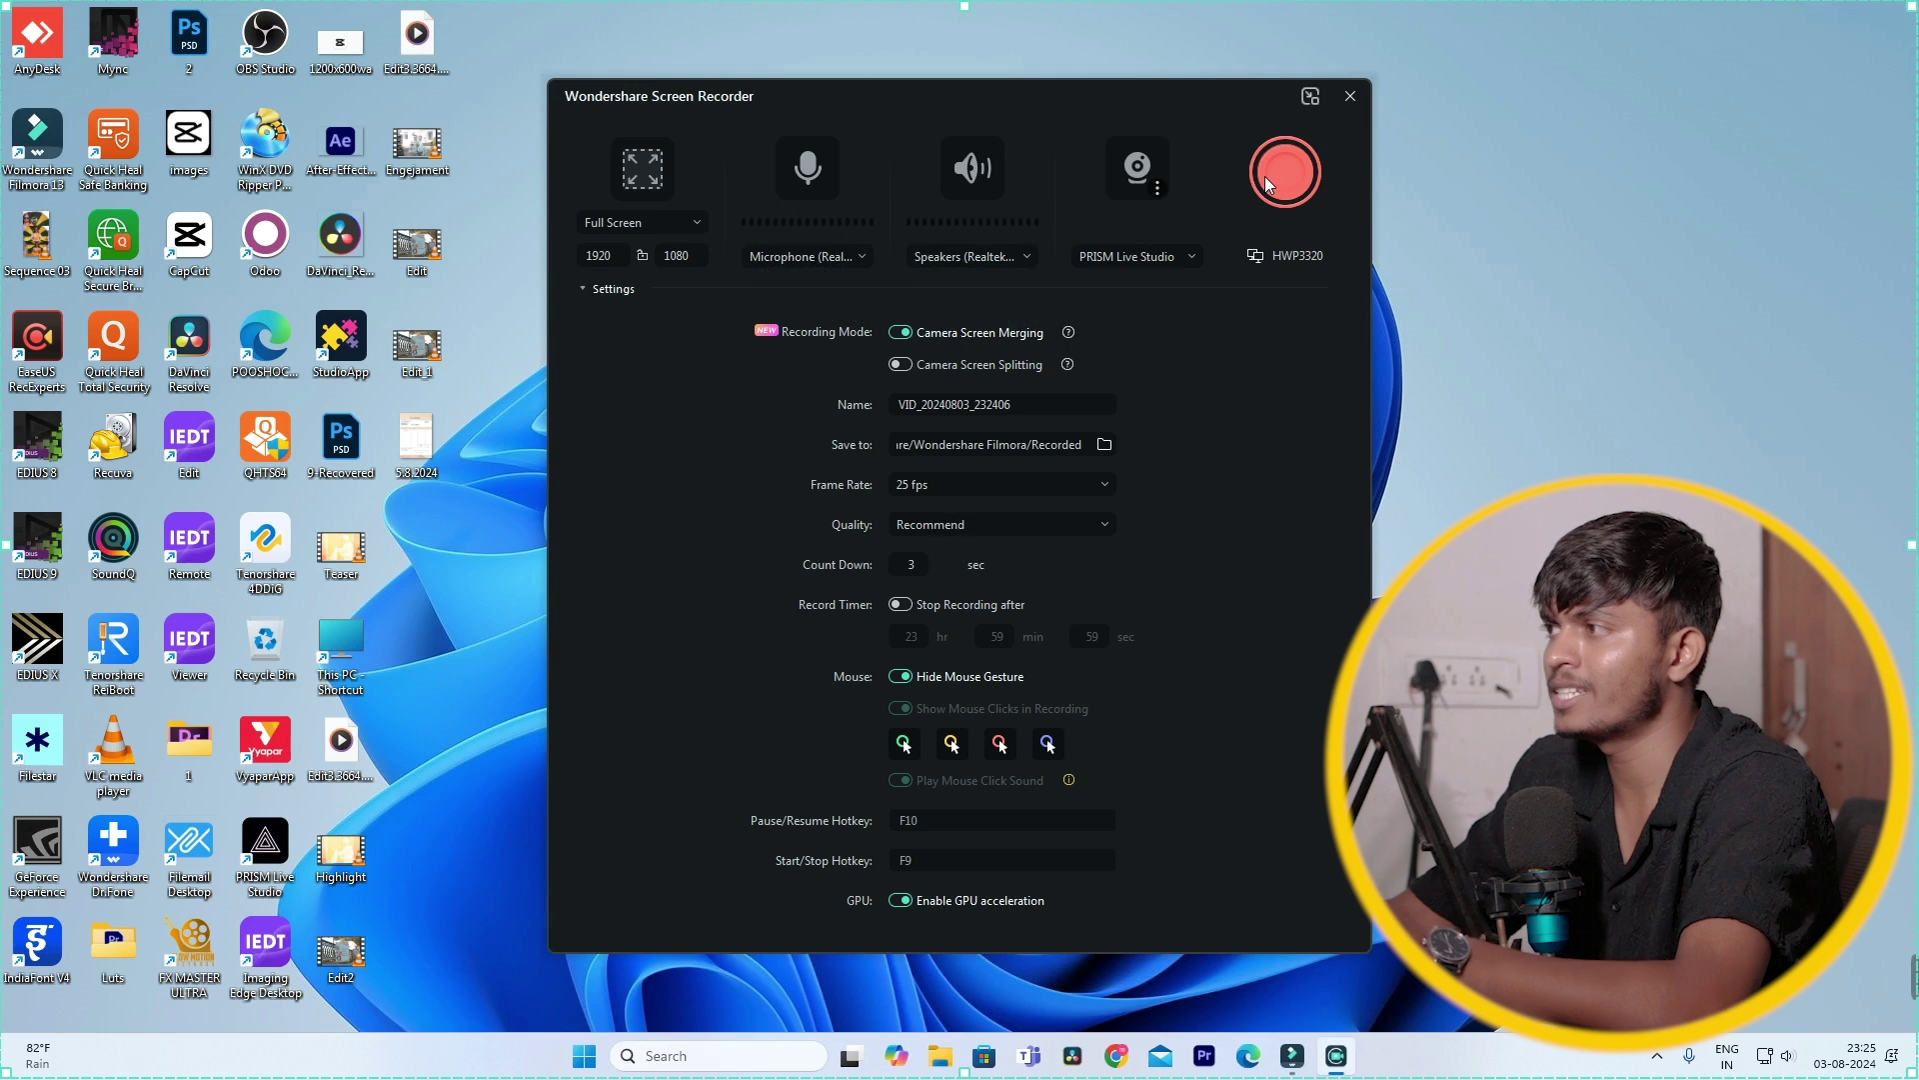
click(1294, 170)
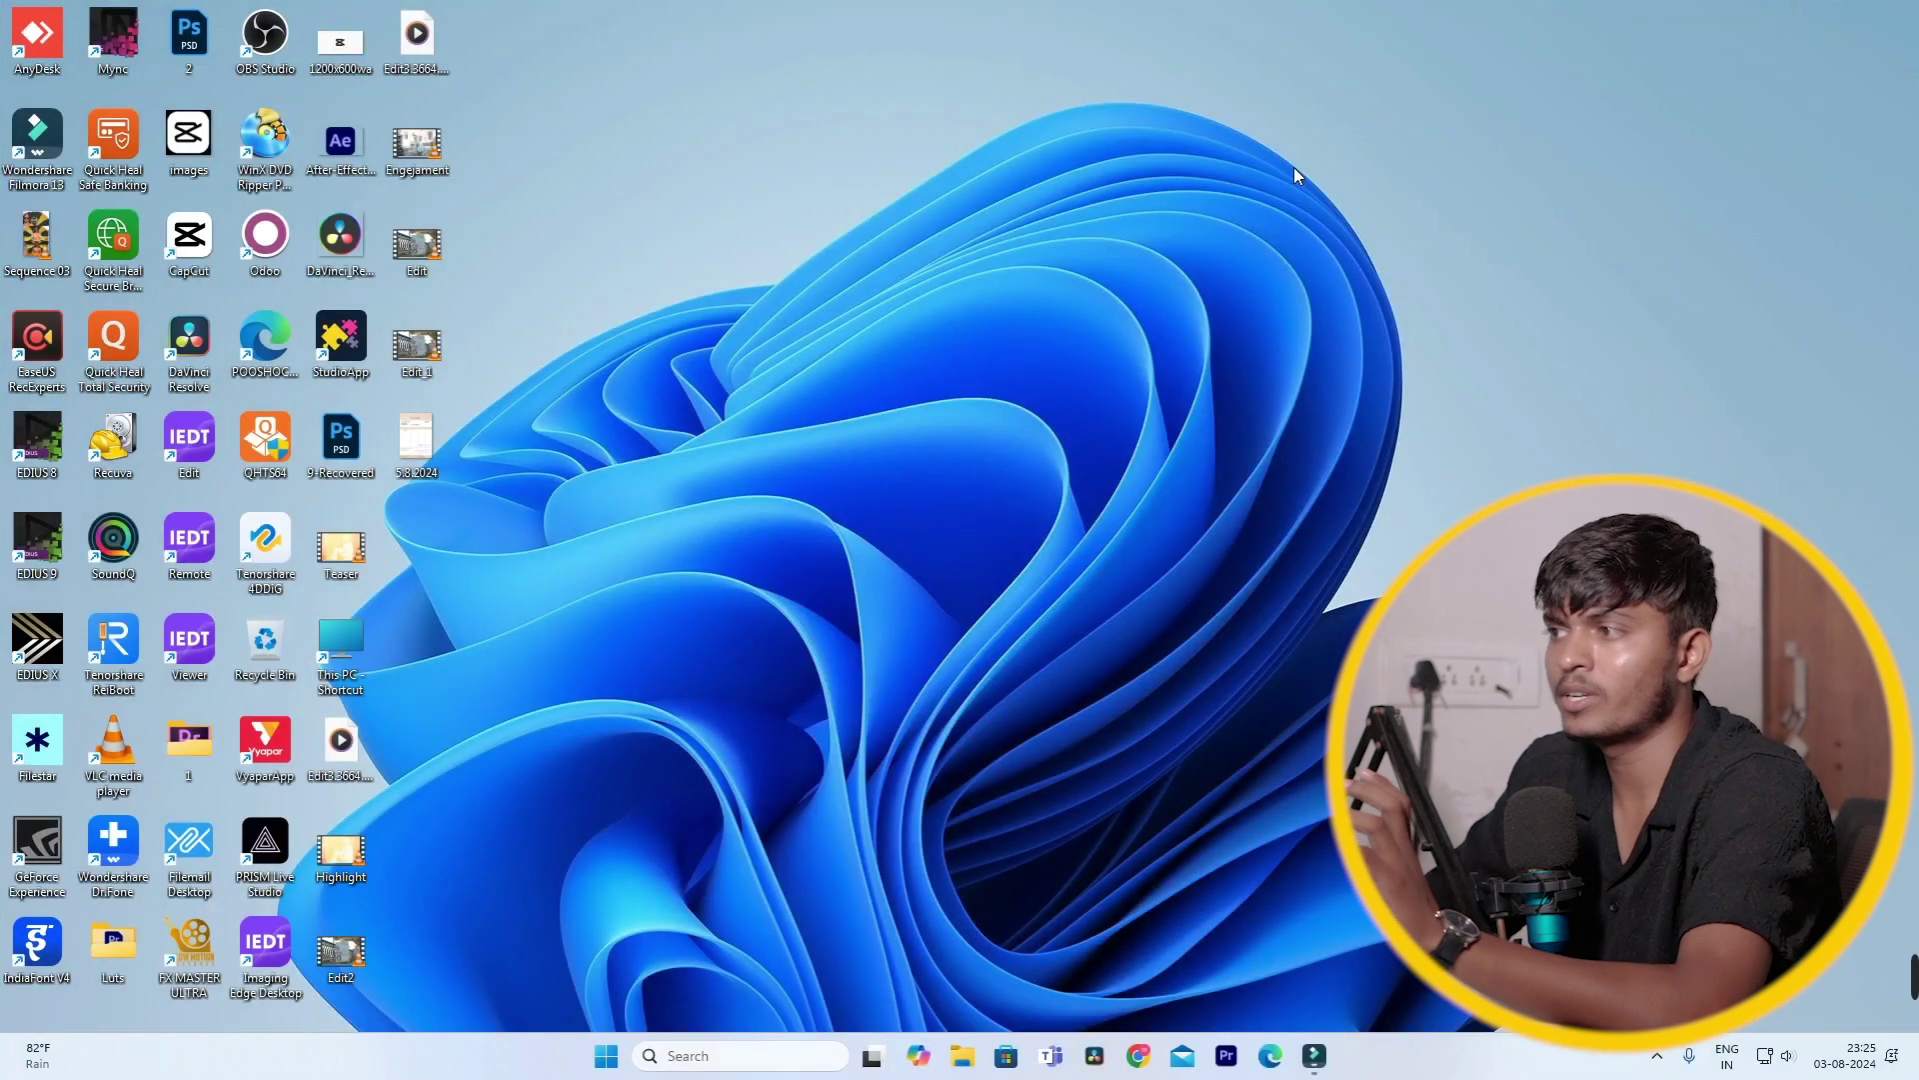
Stop the recording with Alt+R and scrub the 9-second VID_20240803_232510 clip on the timeline
click(1310, 1056)
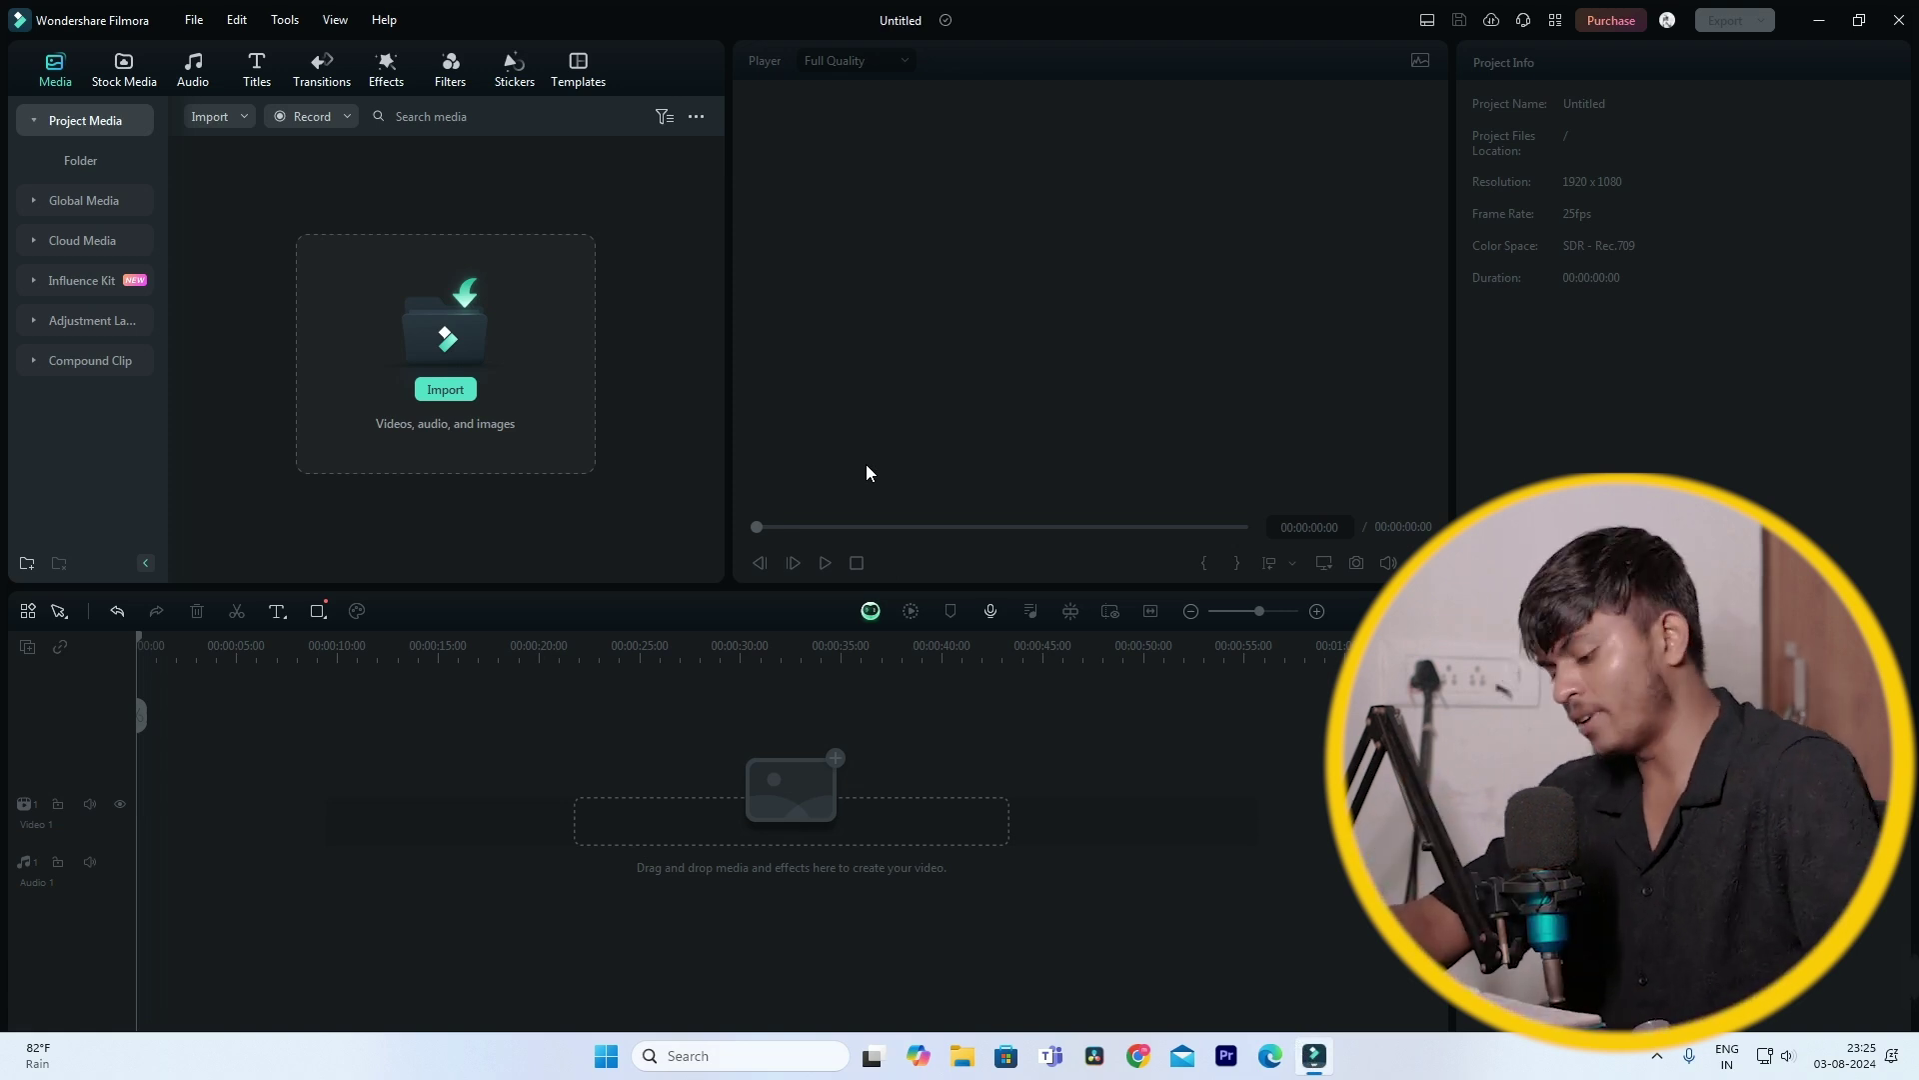
key(alt+r)
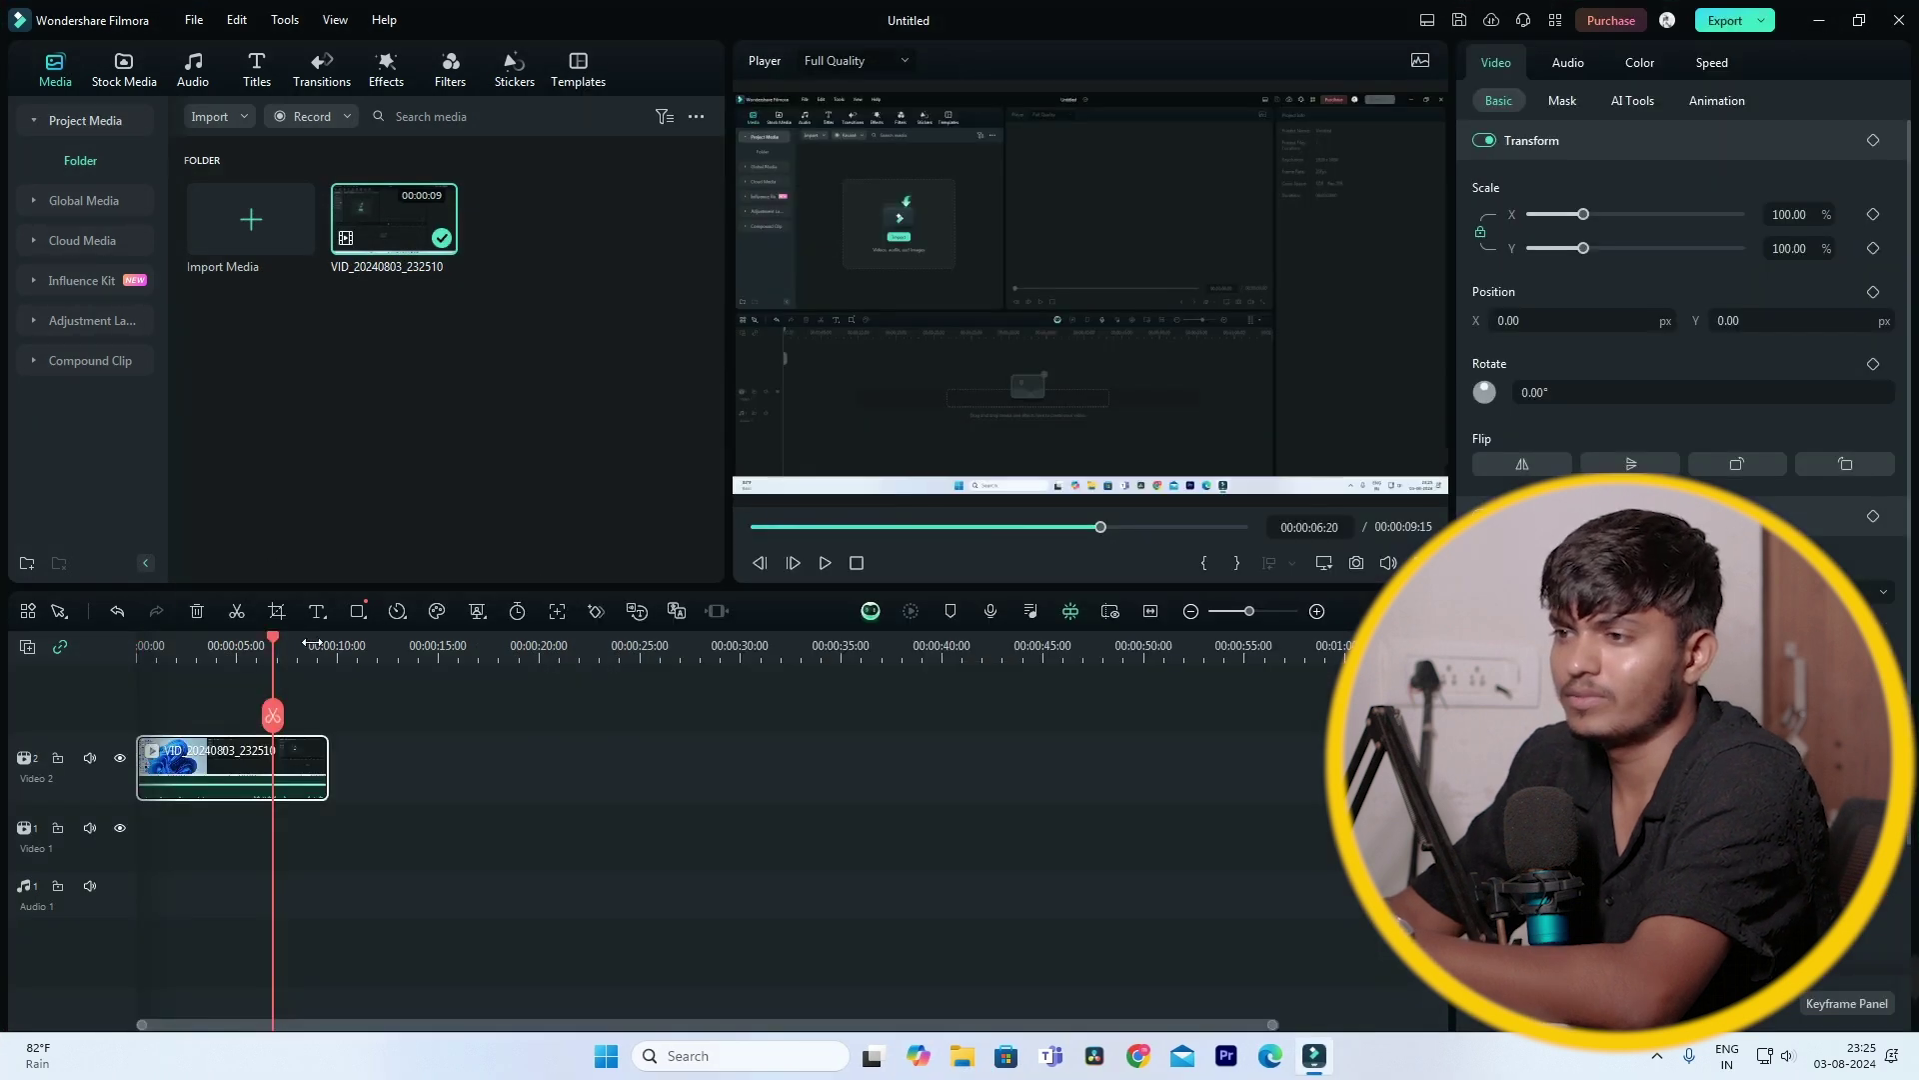
drag(312, 643, 247, 872)
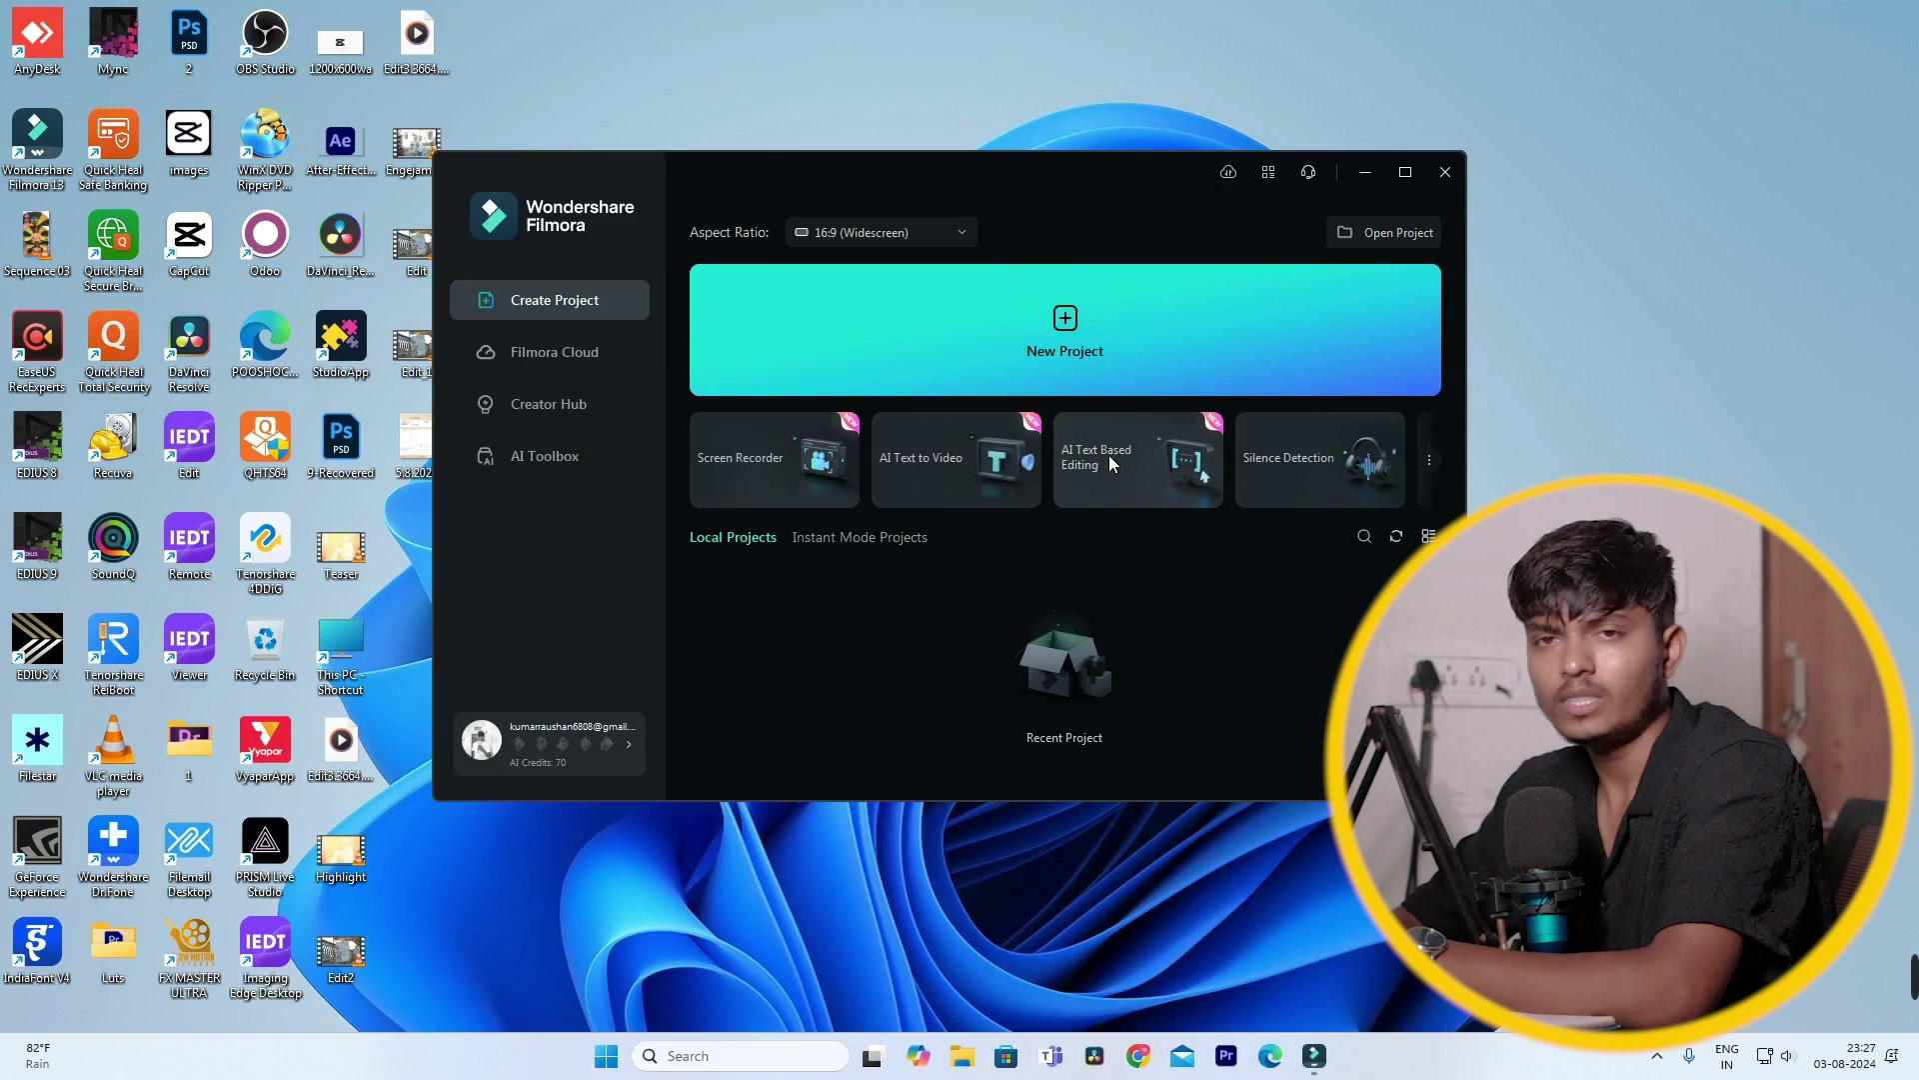
Transcribe videoplayback (1) from Downloads in English (India) and send the subtitled rough cut to the timeline
click(1109, 462)
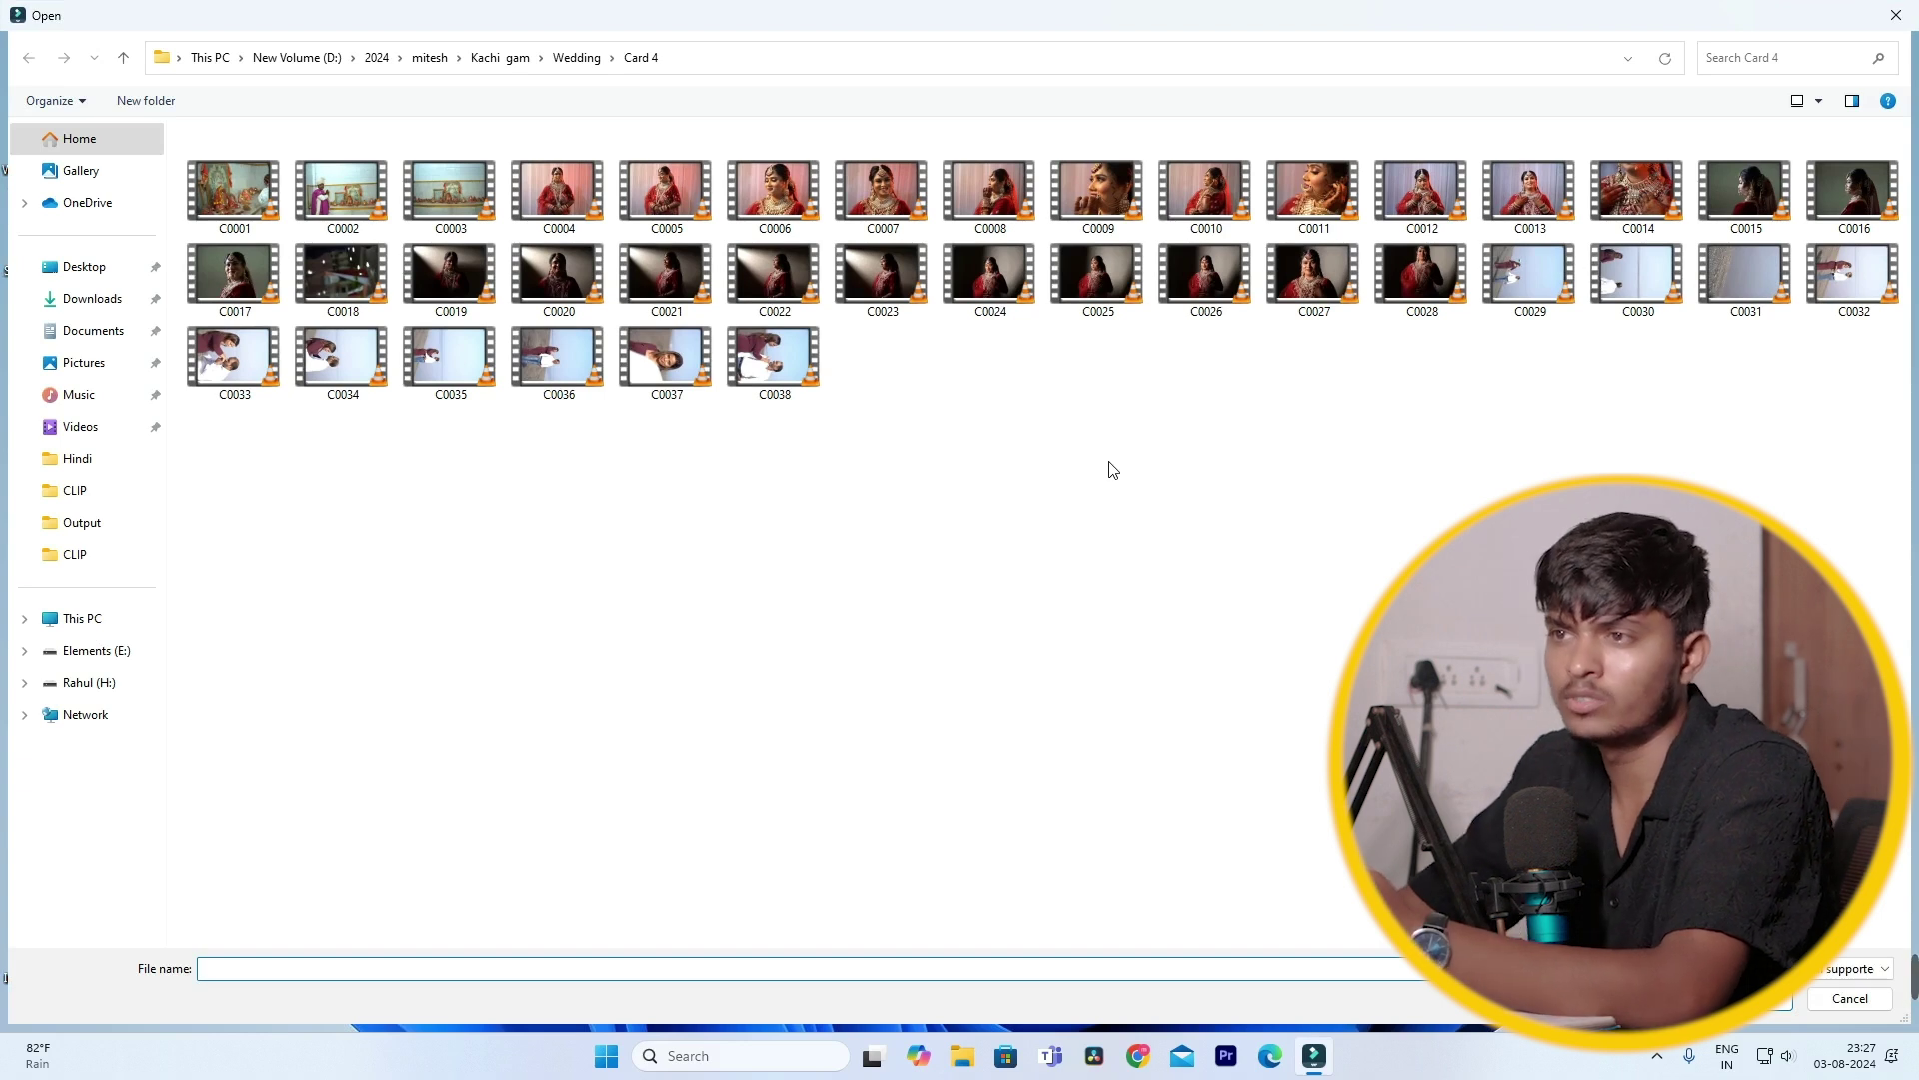
click(90, 298)
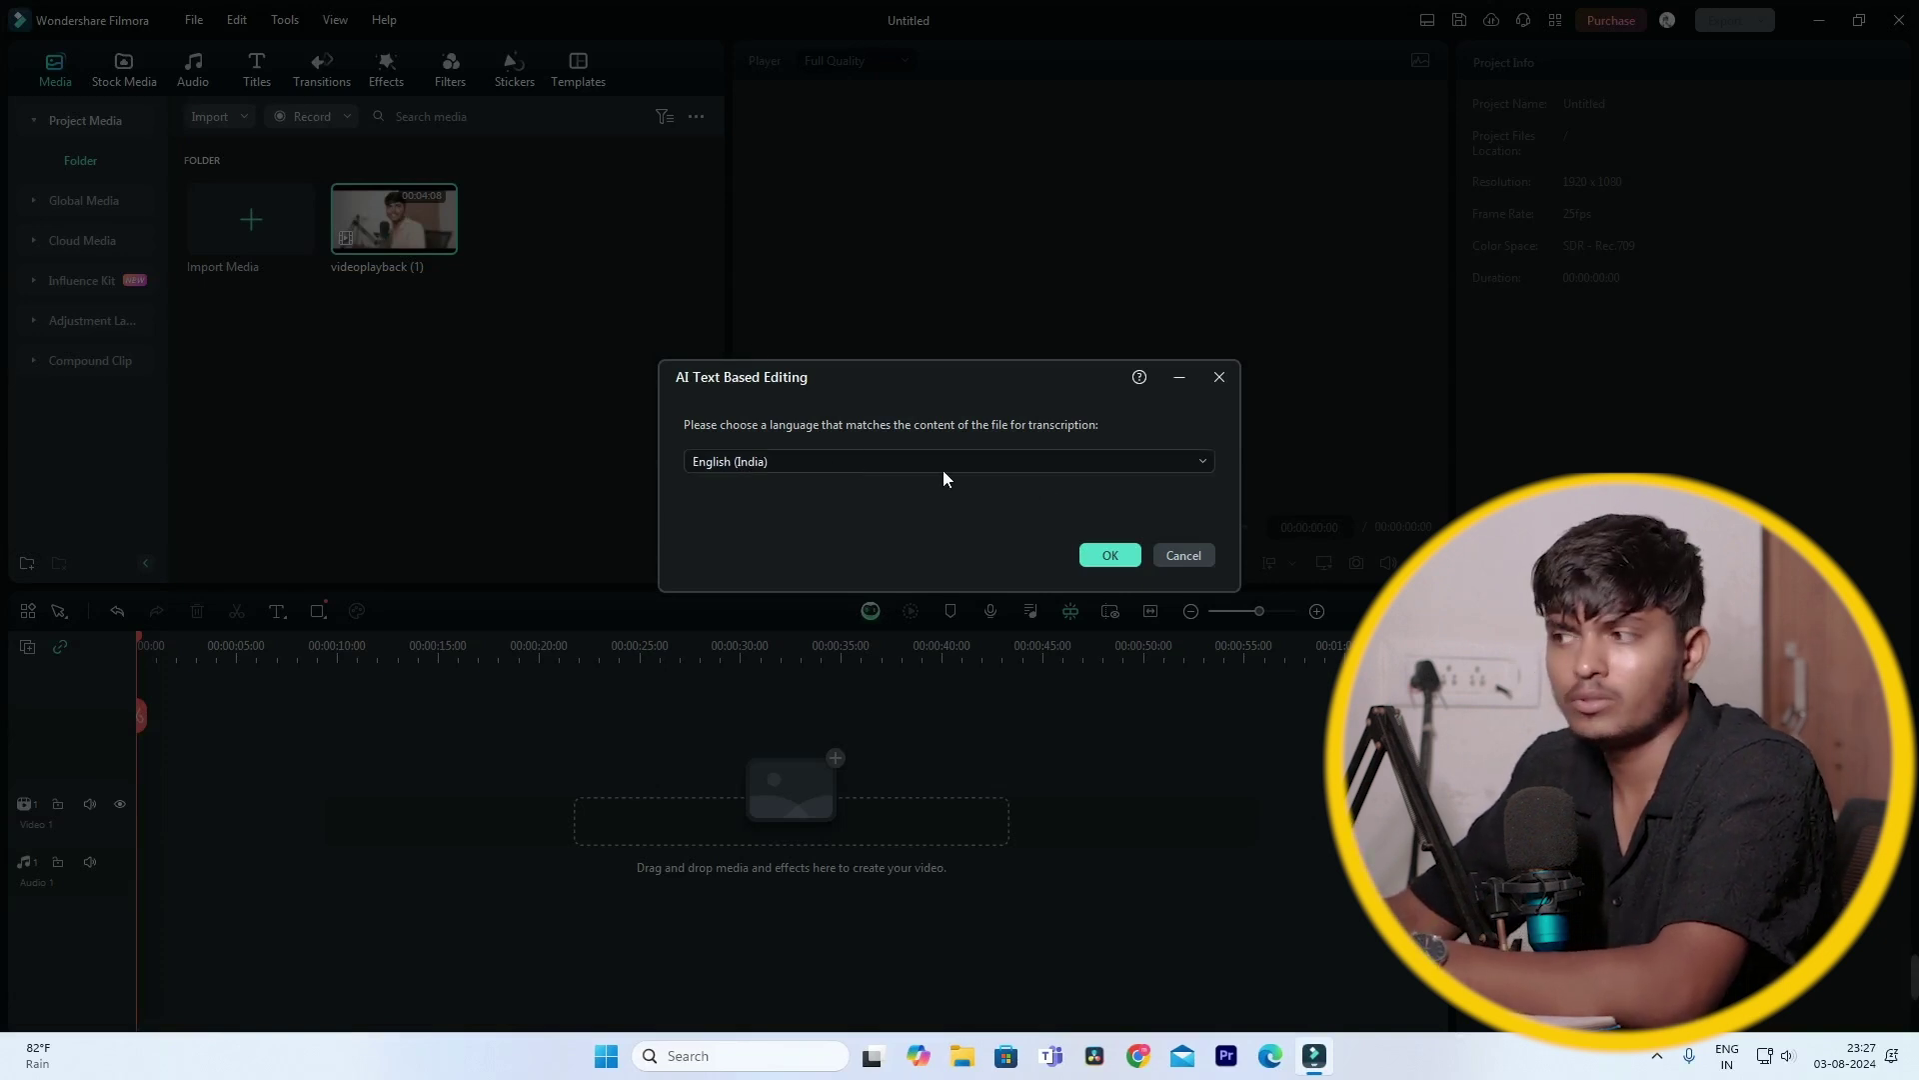
click(1108, 560)
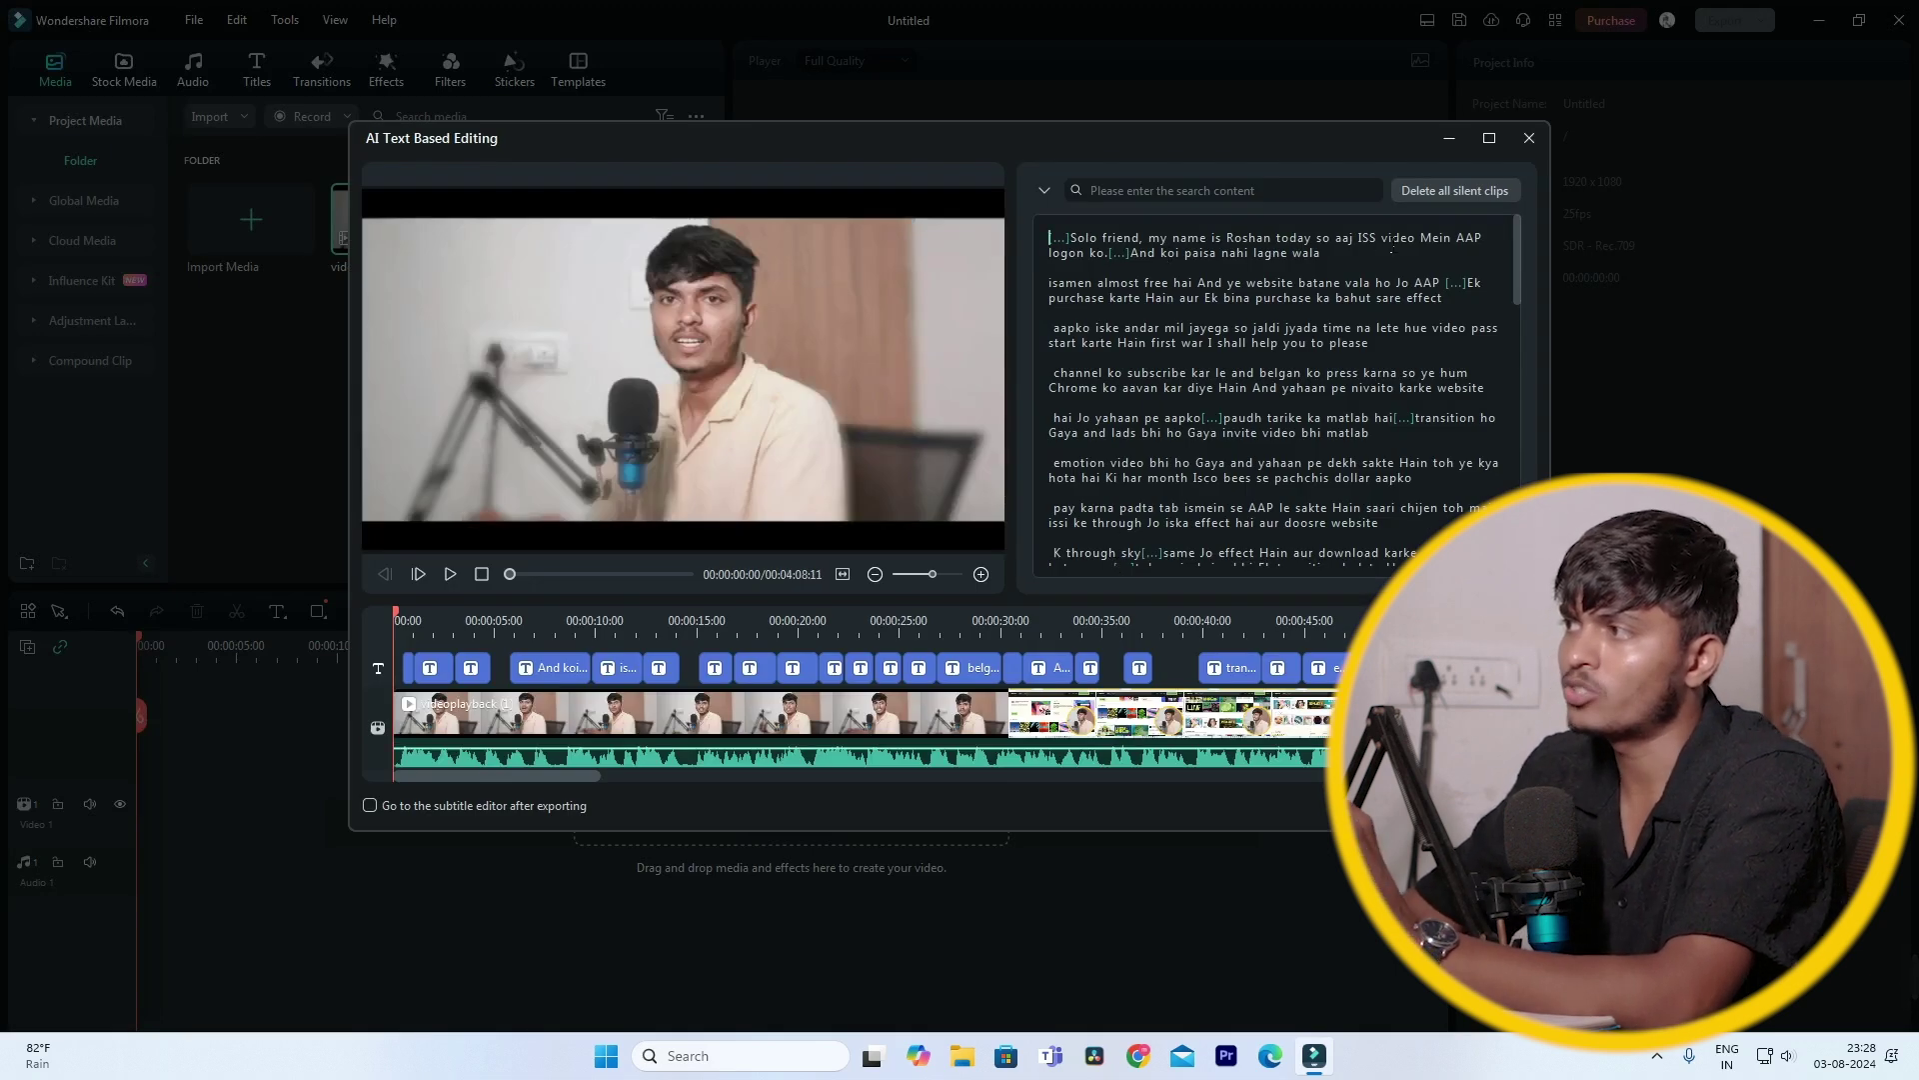
click(1304, 238)
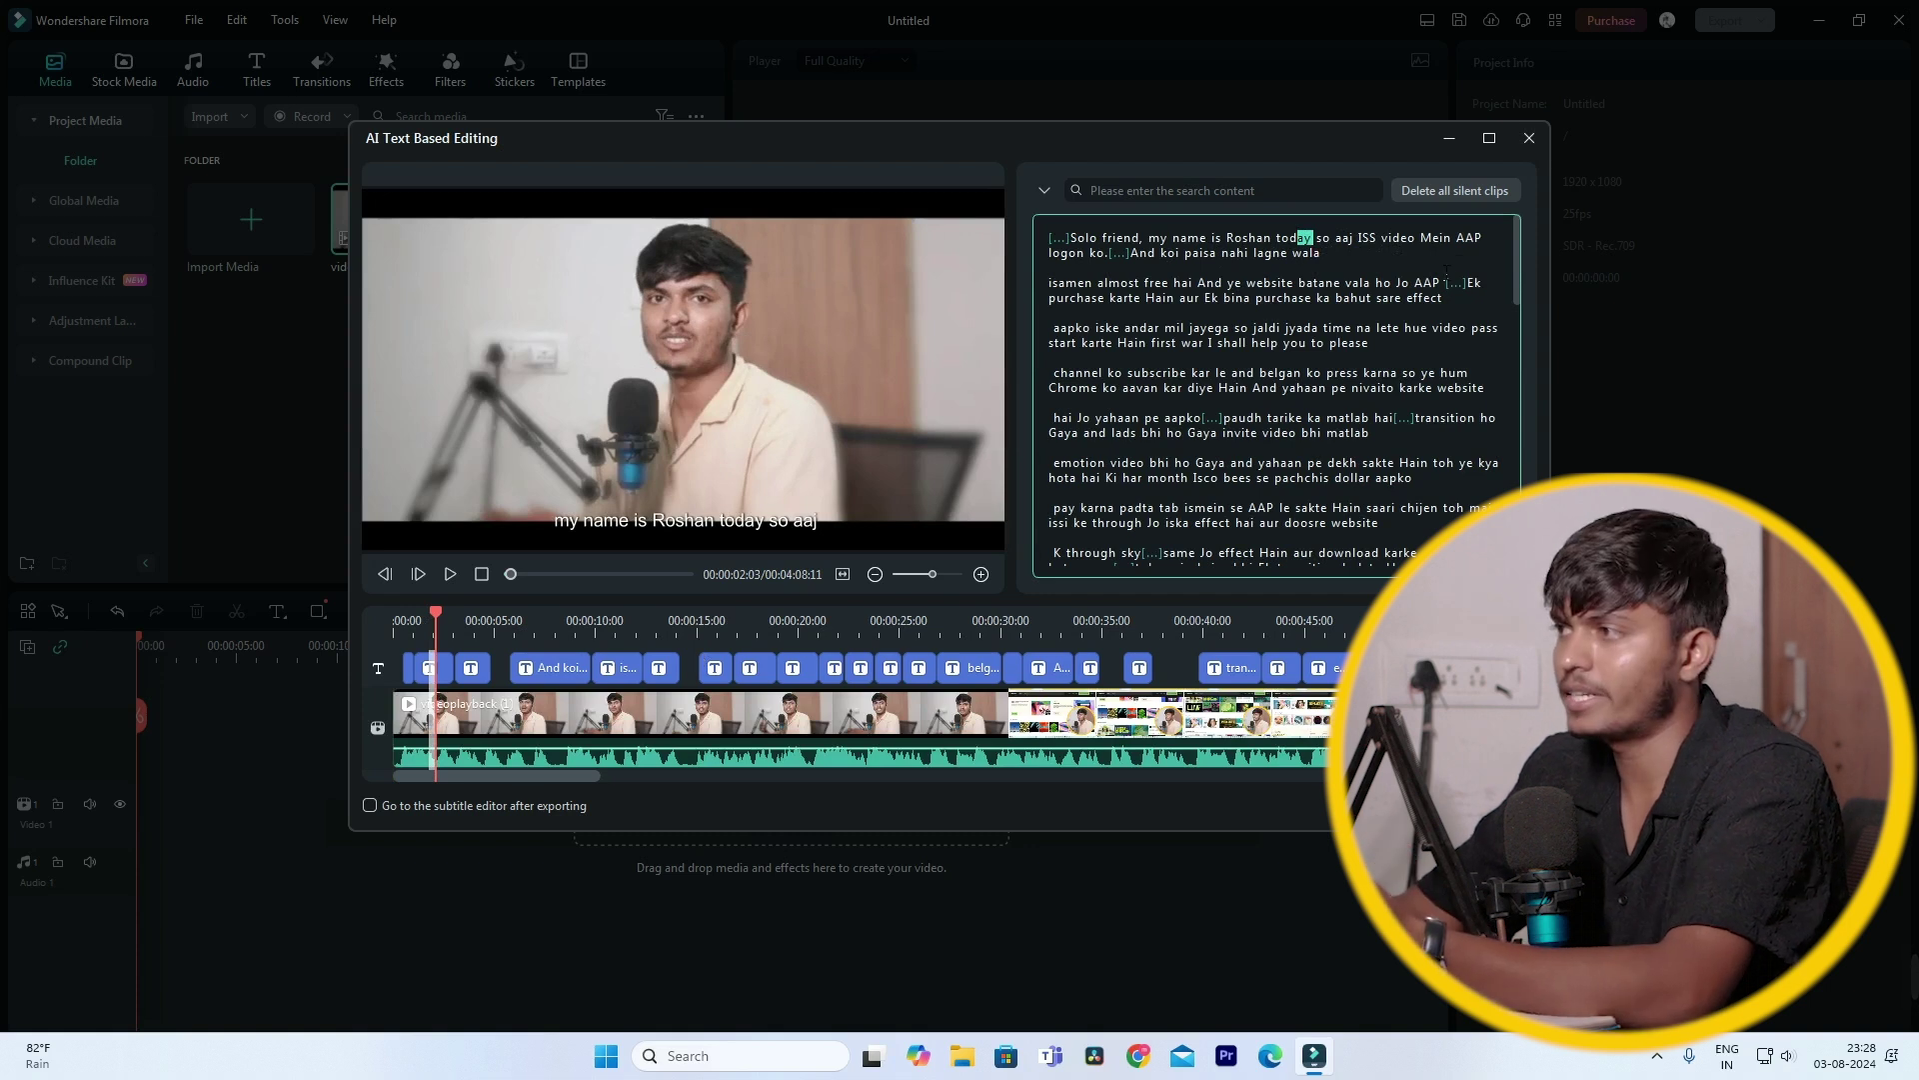
click(1459, 805)
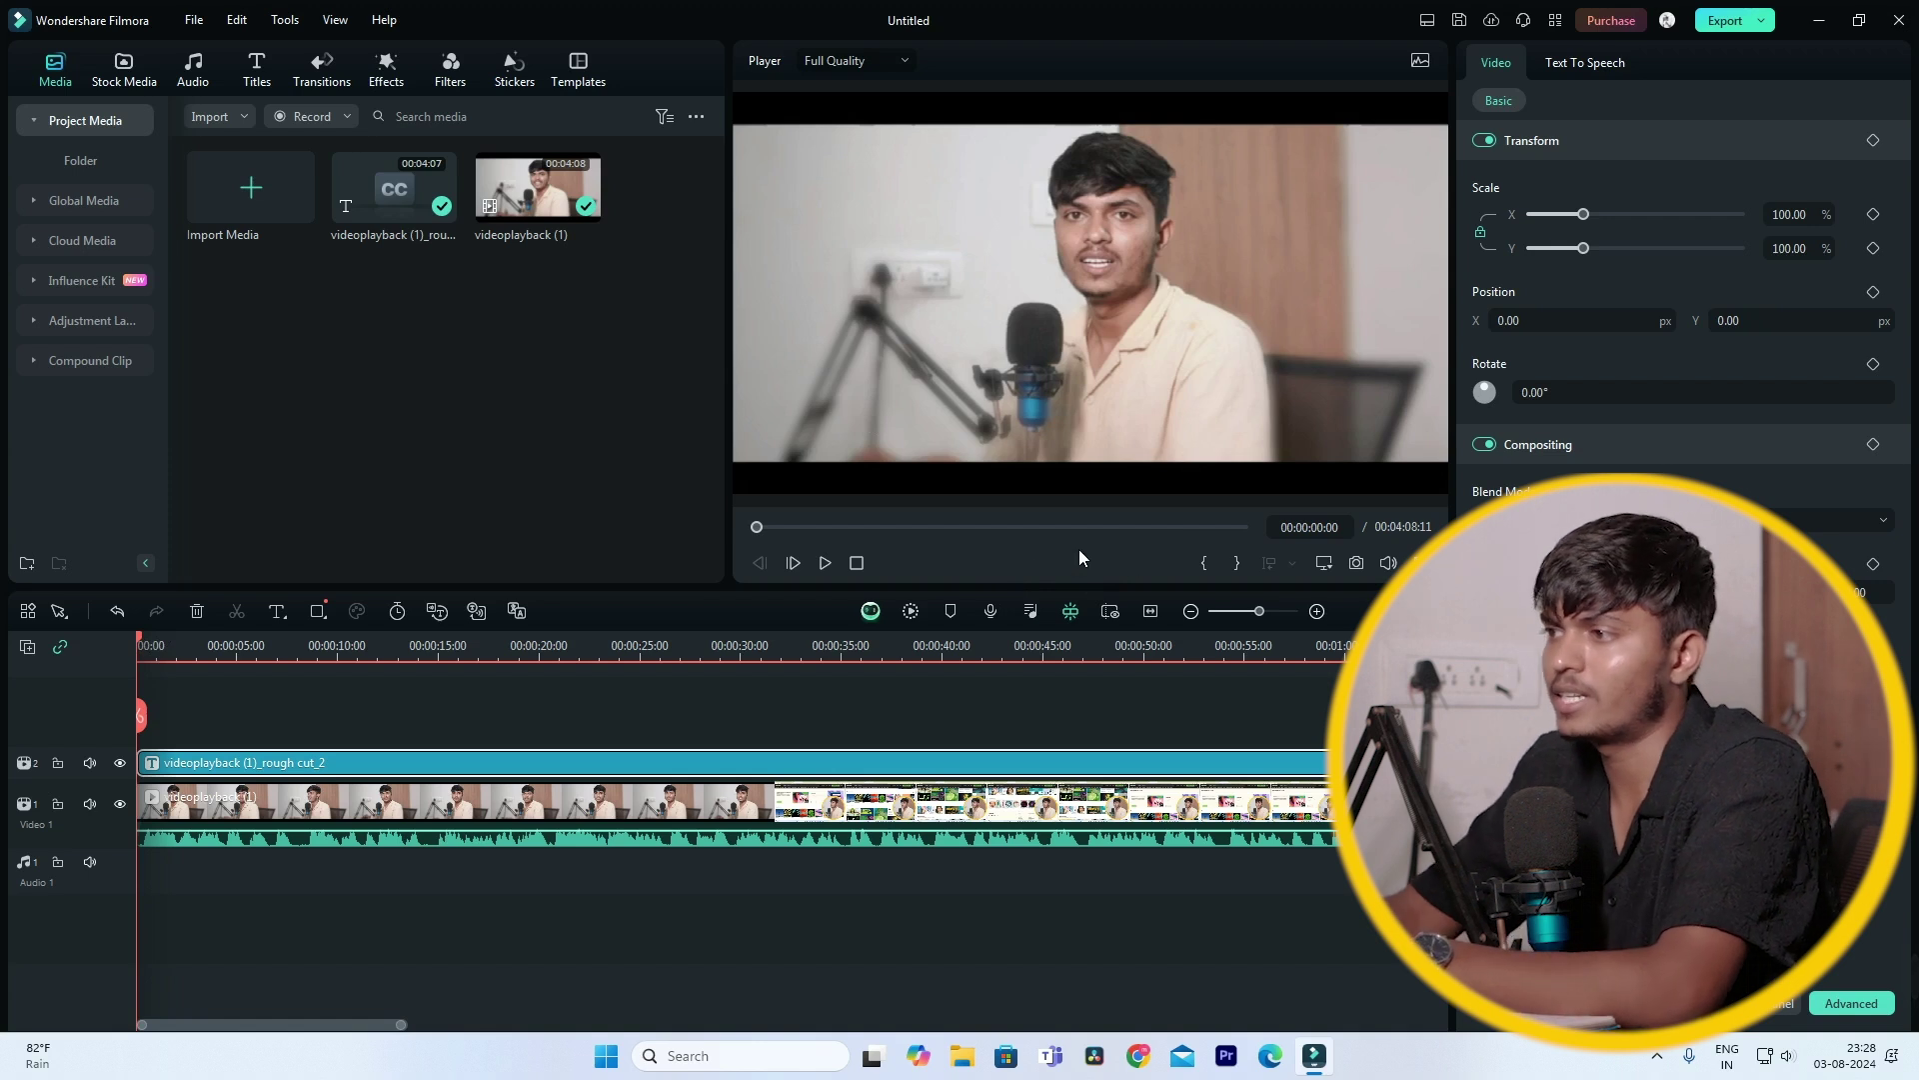
Play the subtitled rough cut, then jump to another point on the ruler and replay
click(825, 563)
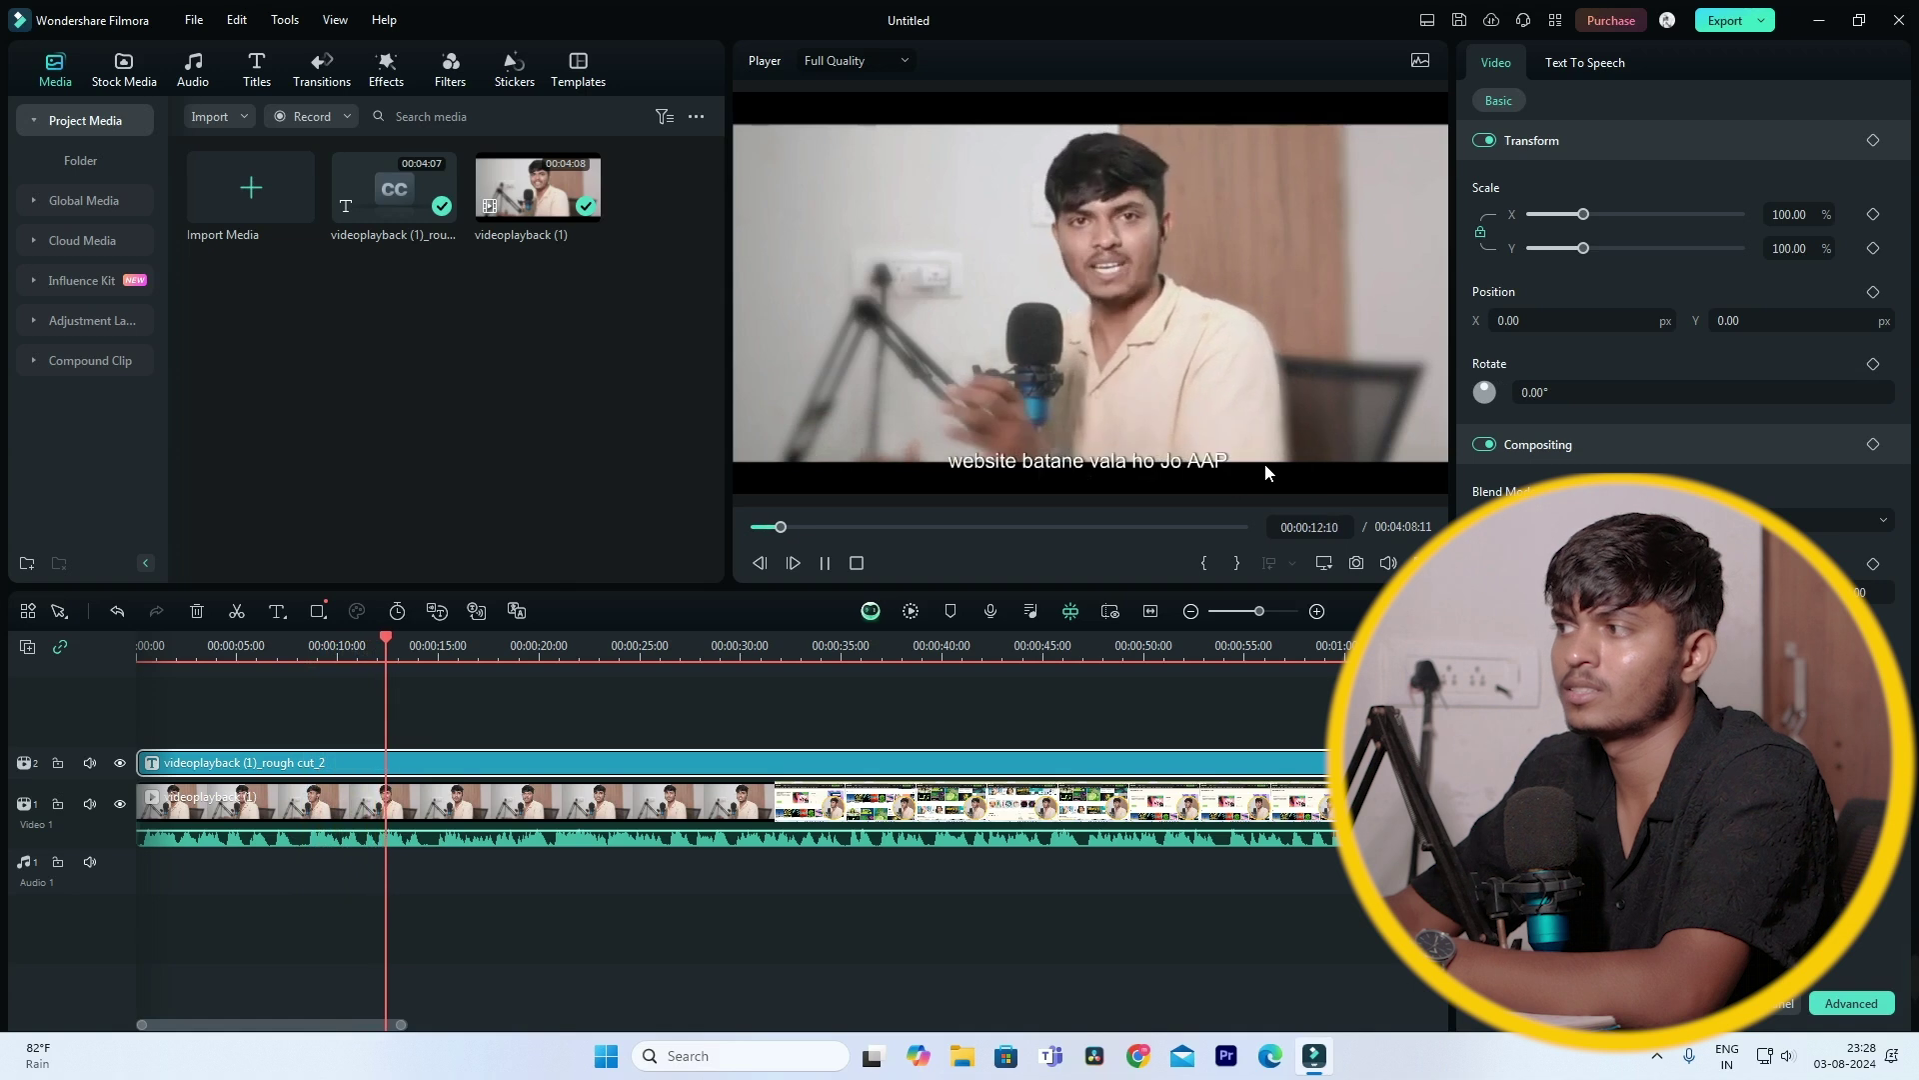
click(397, 659)
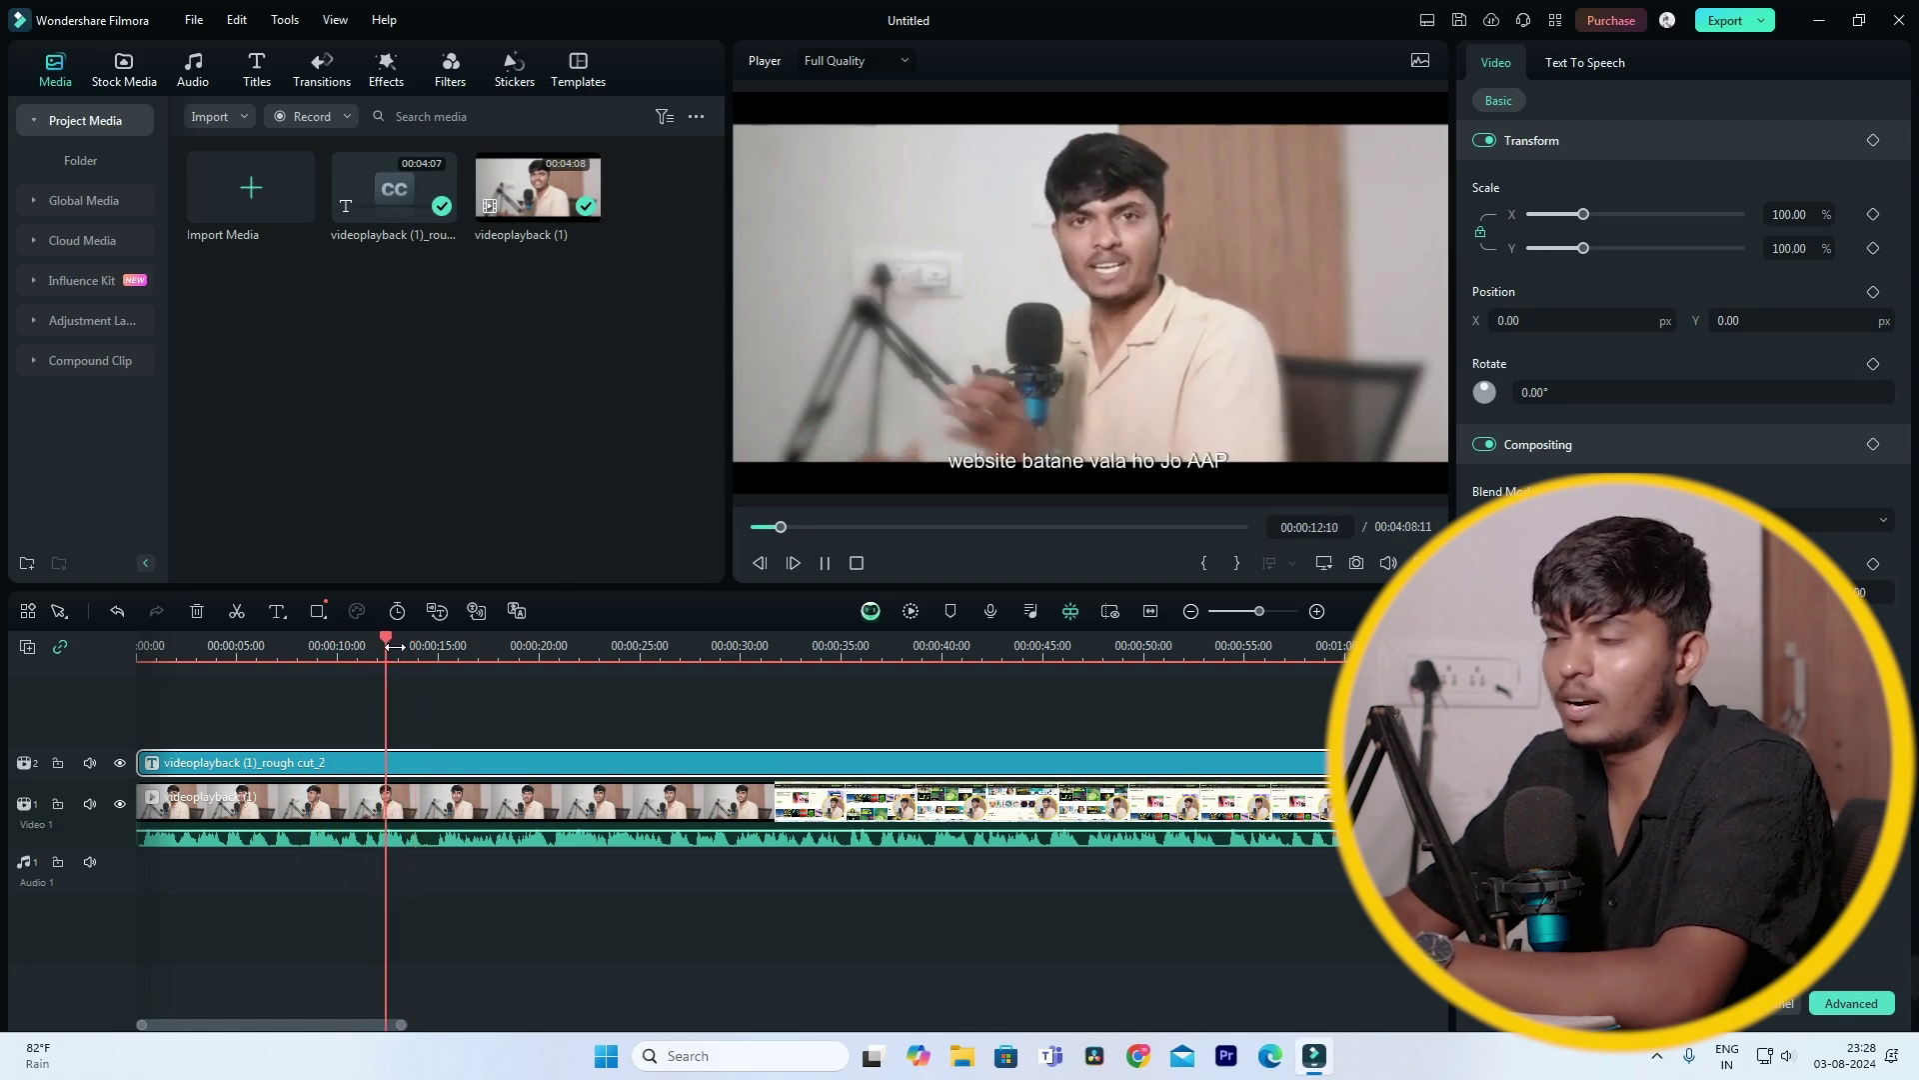
click(822, 566)
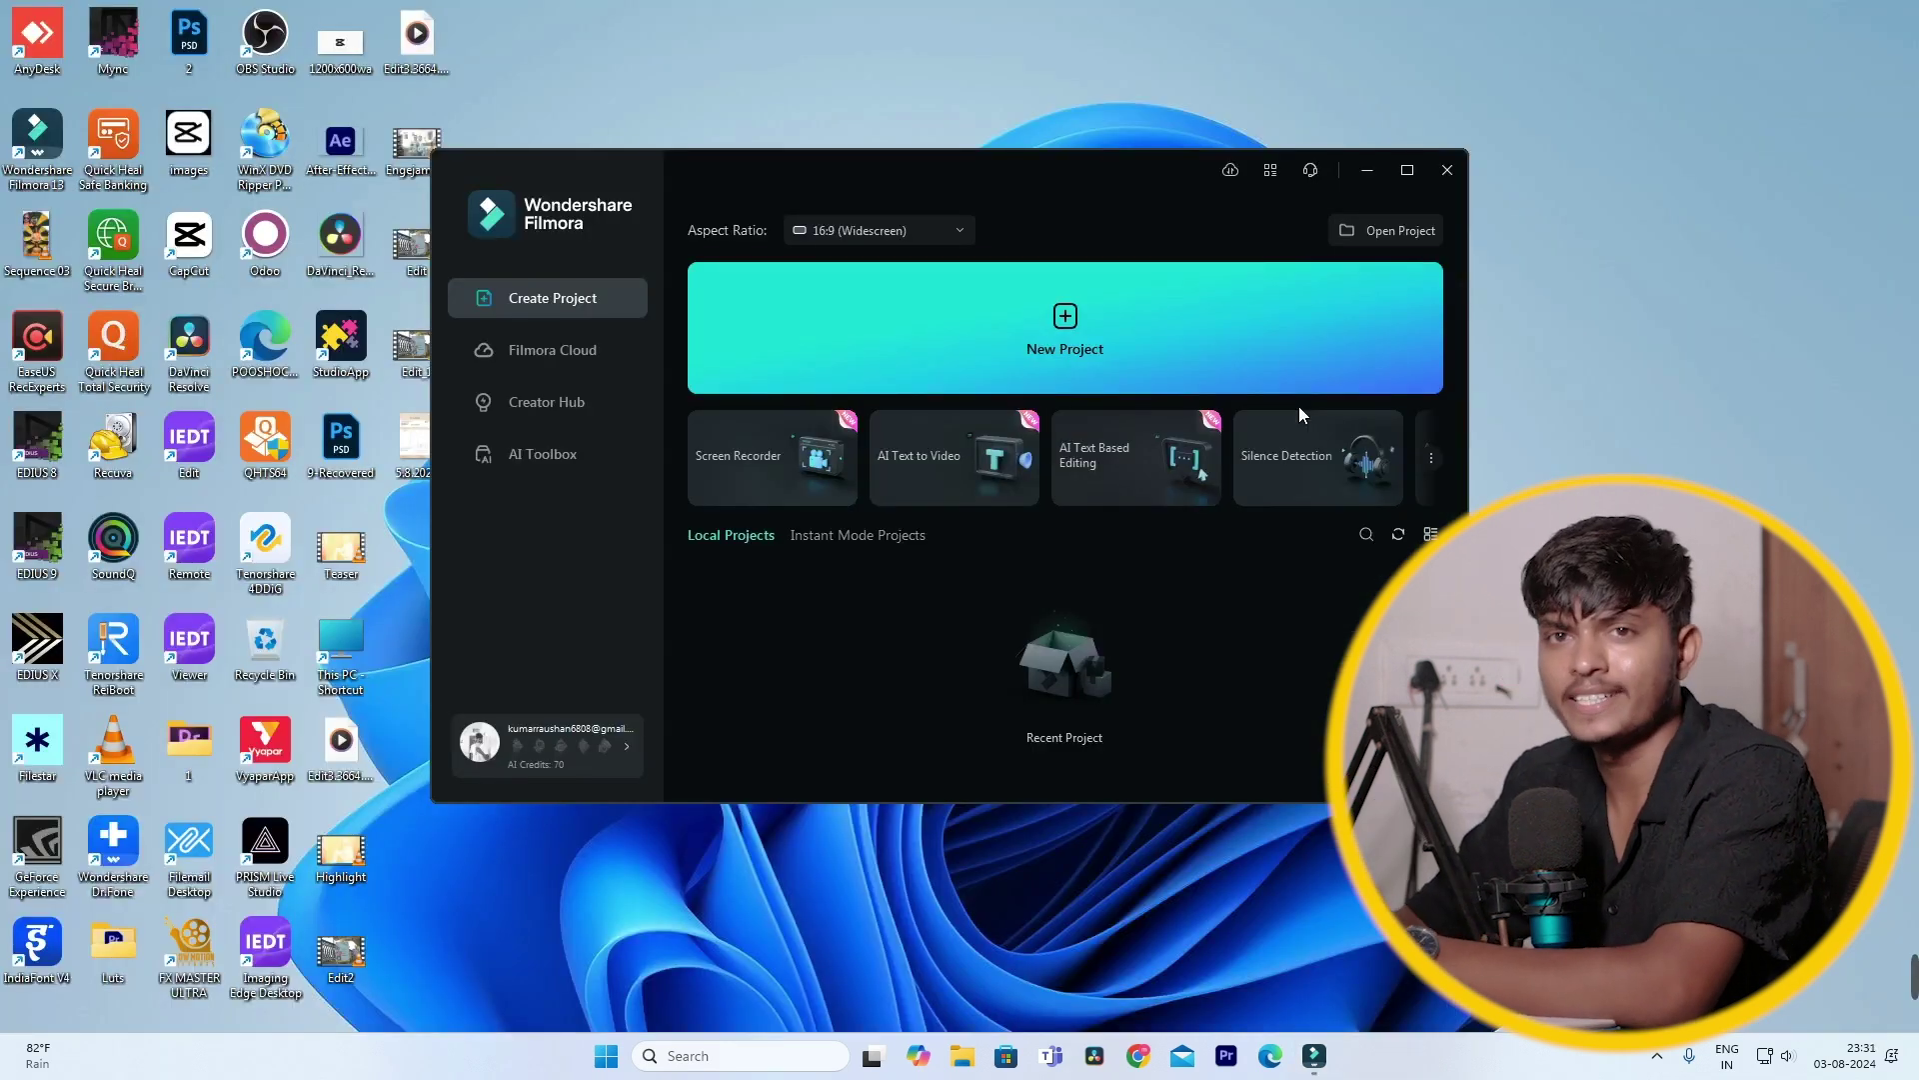
Run Silence Detection on videoplayback (1) from Downloads and analyze it to remove the silences
click(1295, 470)
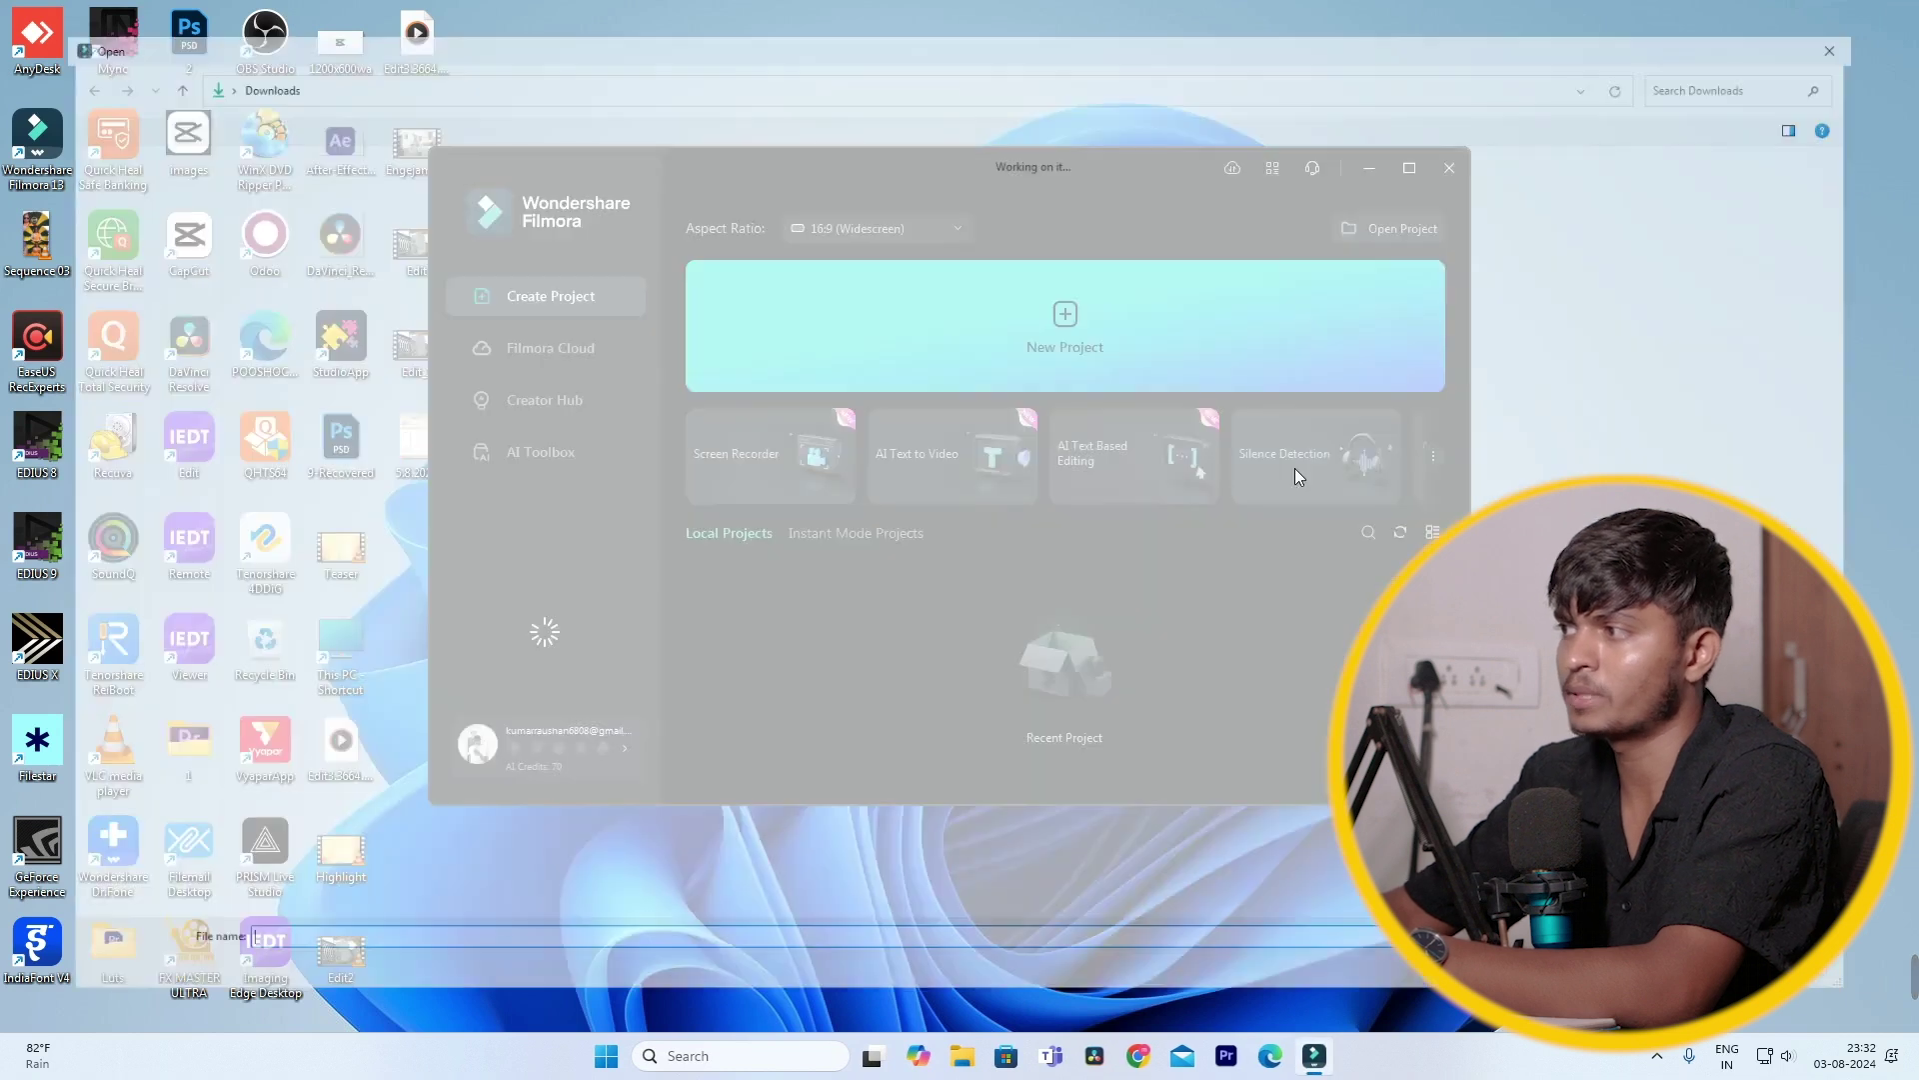
click(355, 288)
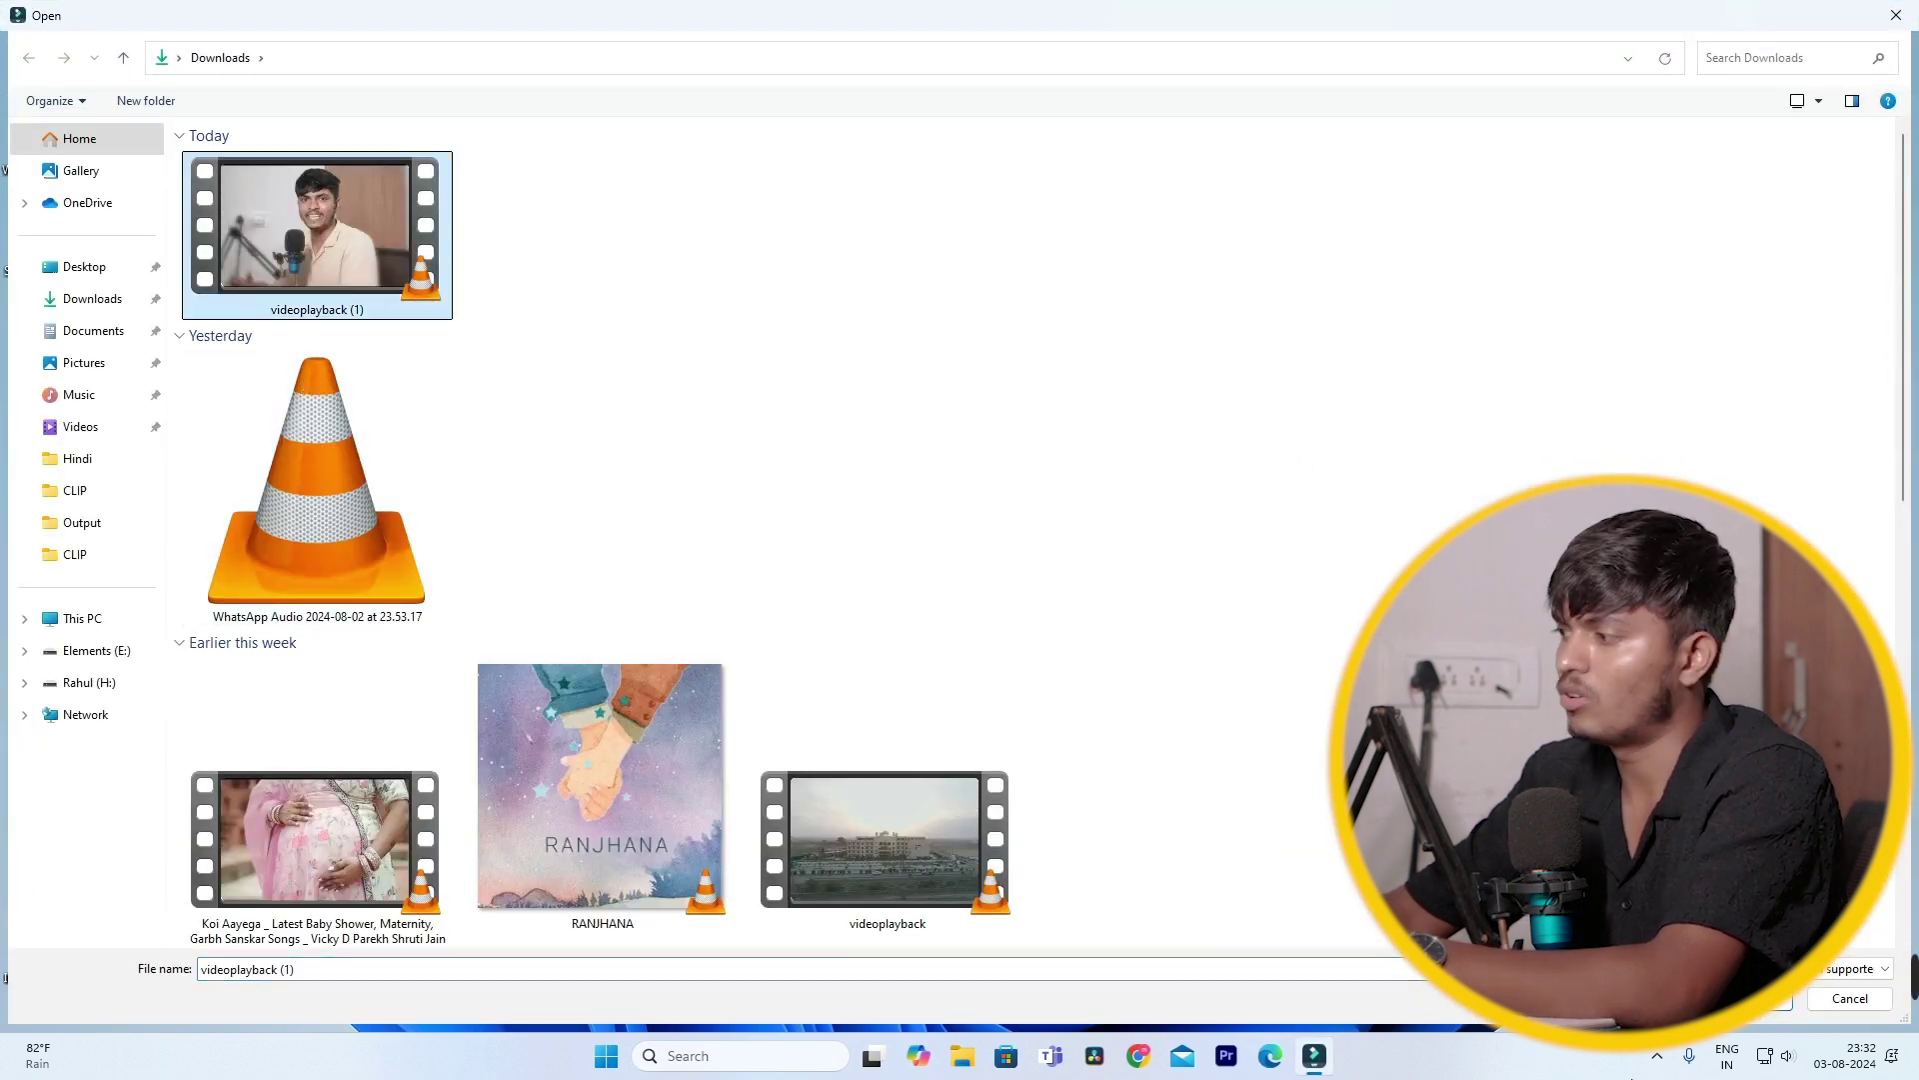
key(Return)
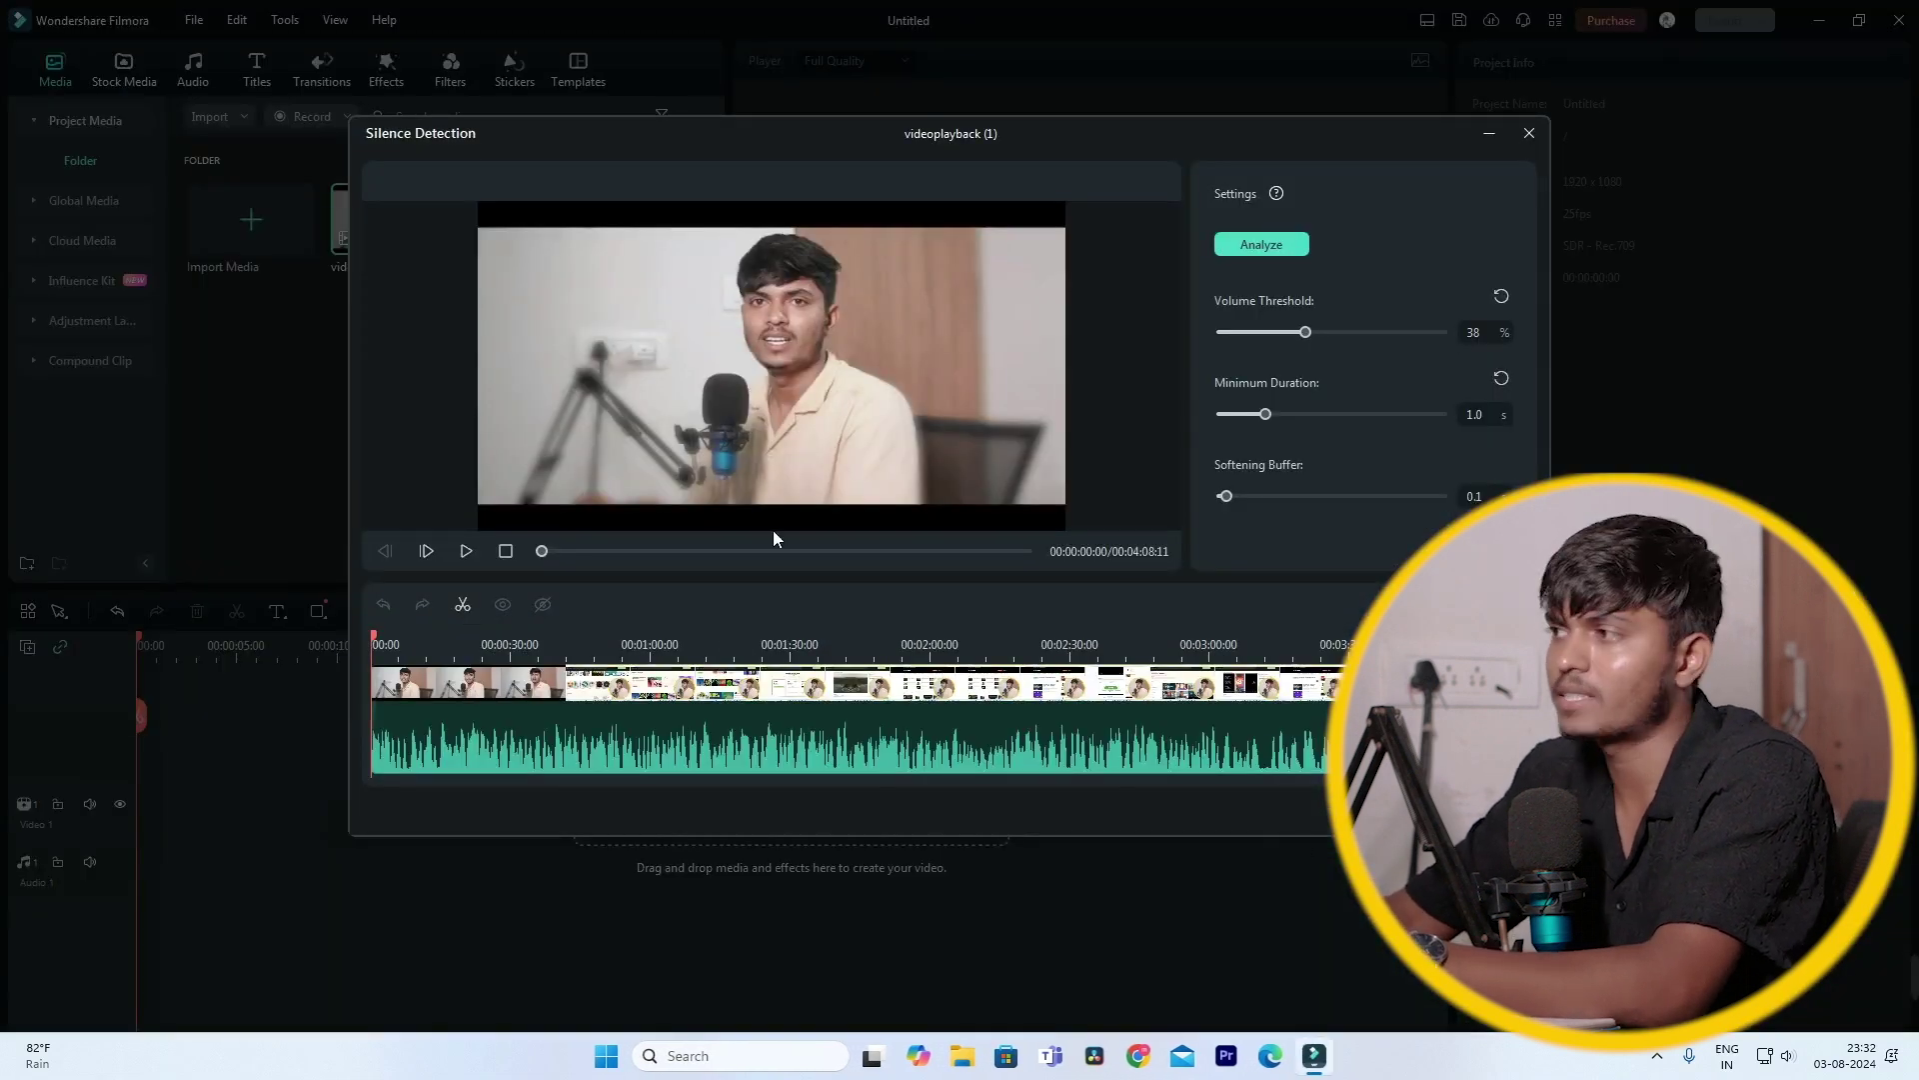
click(1245, 247)
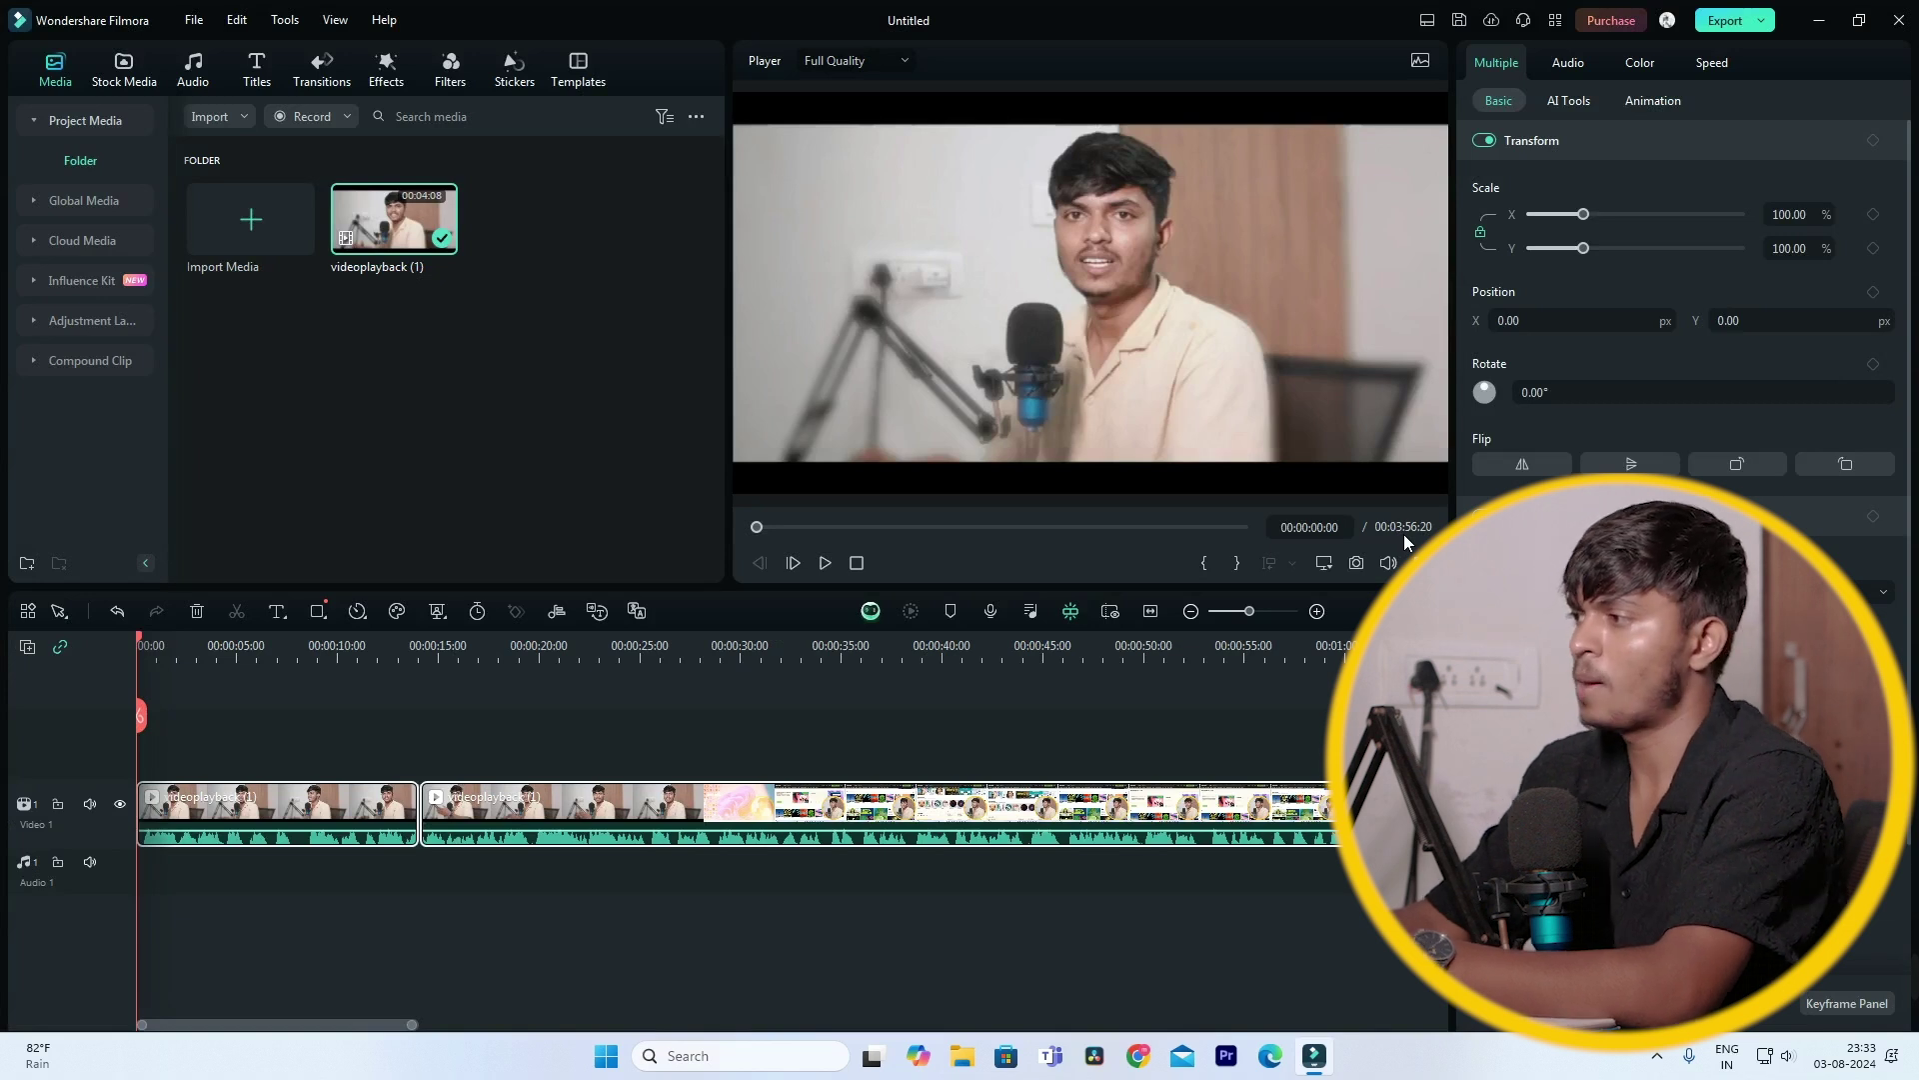
click(440, 714)
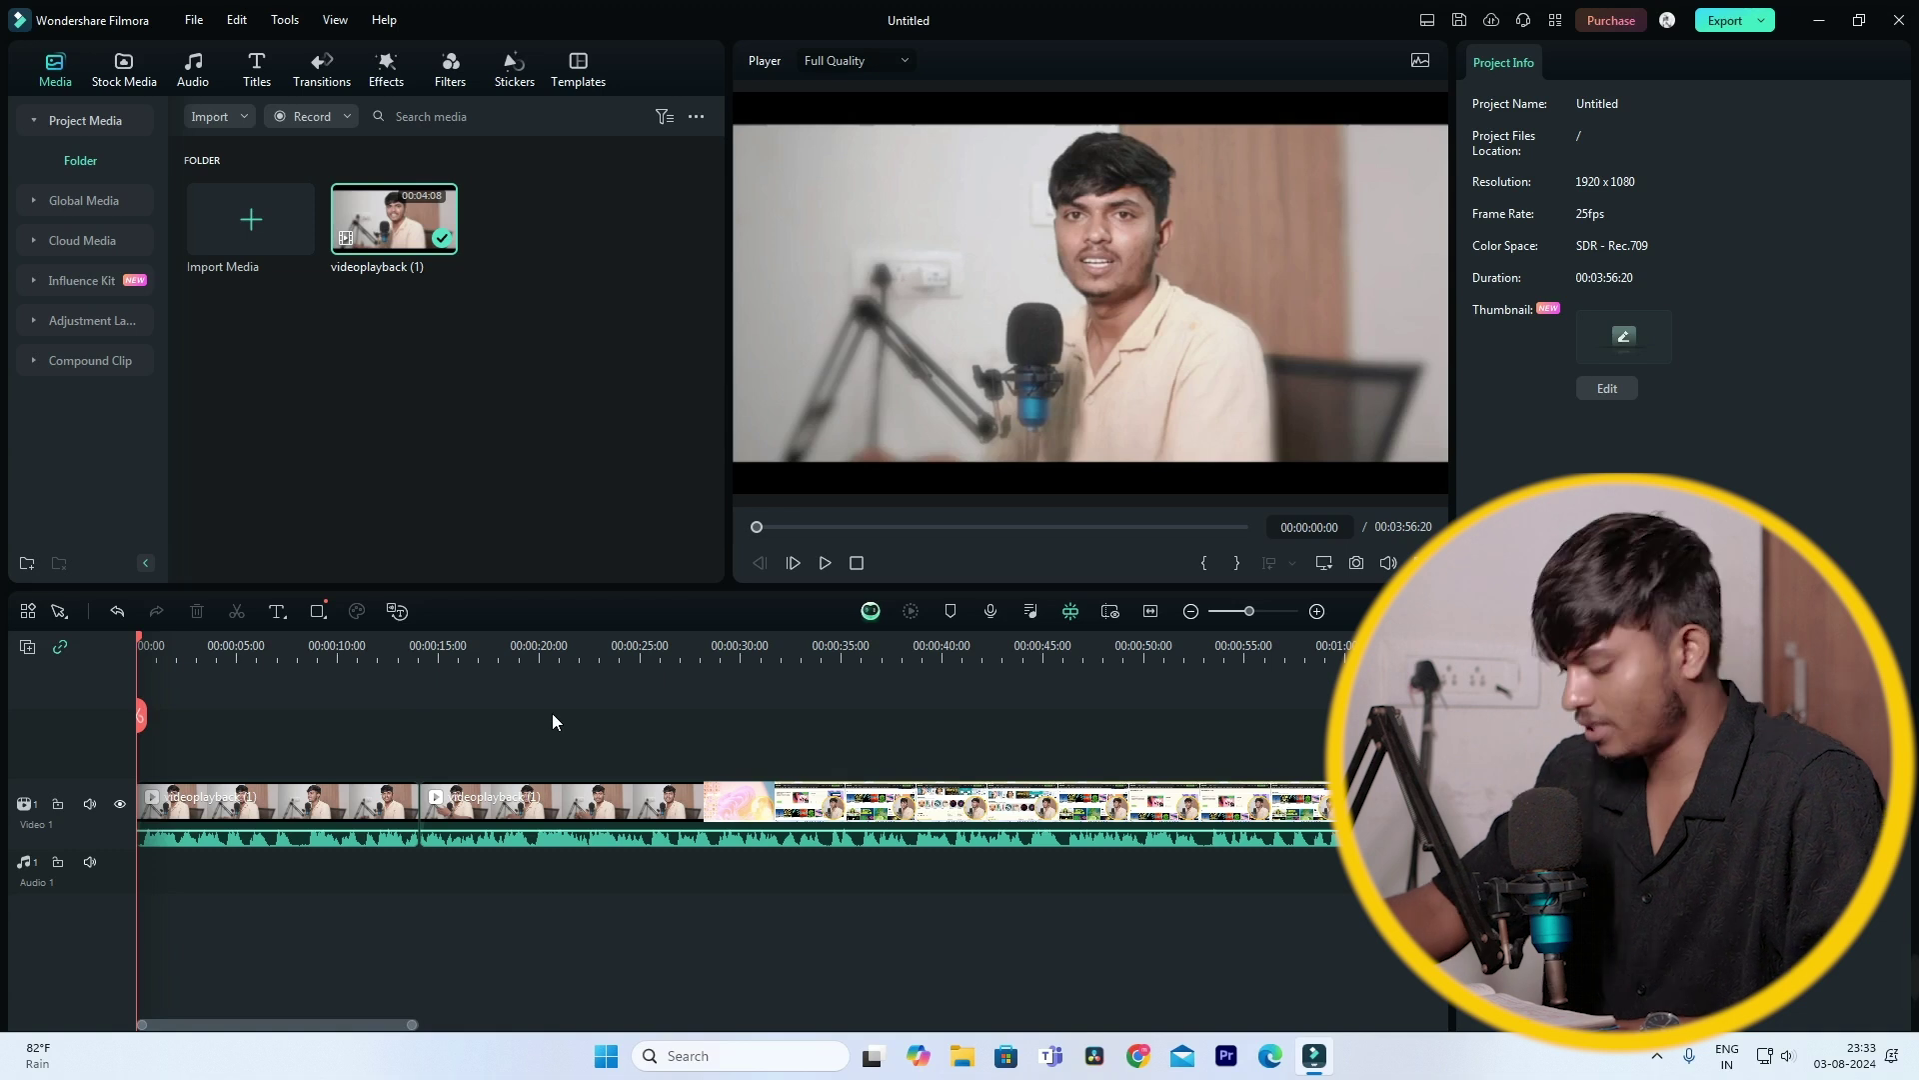
scroll(552, 711, down, 3)
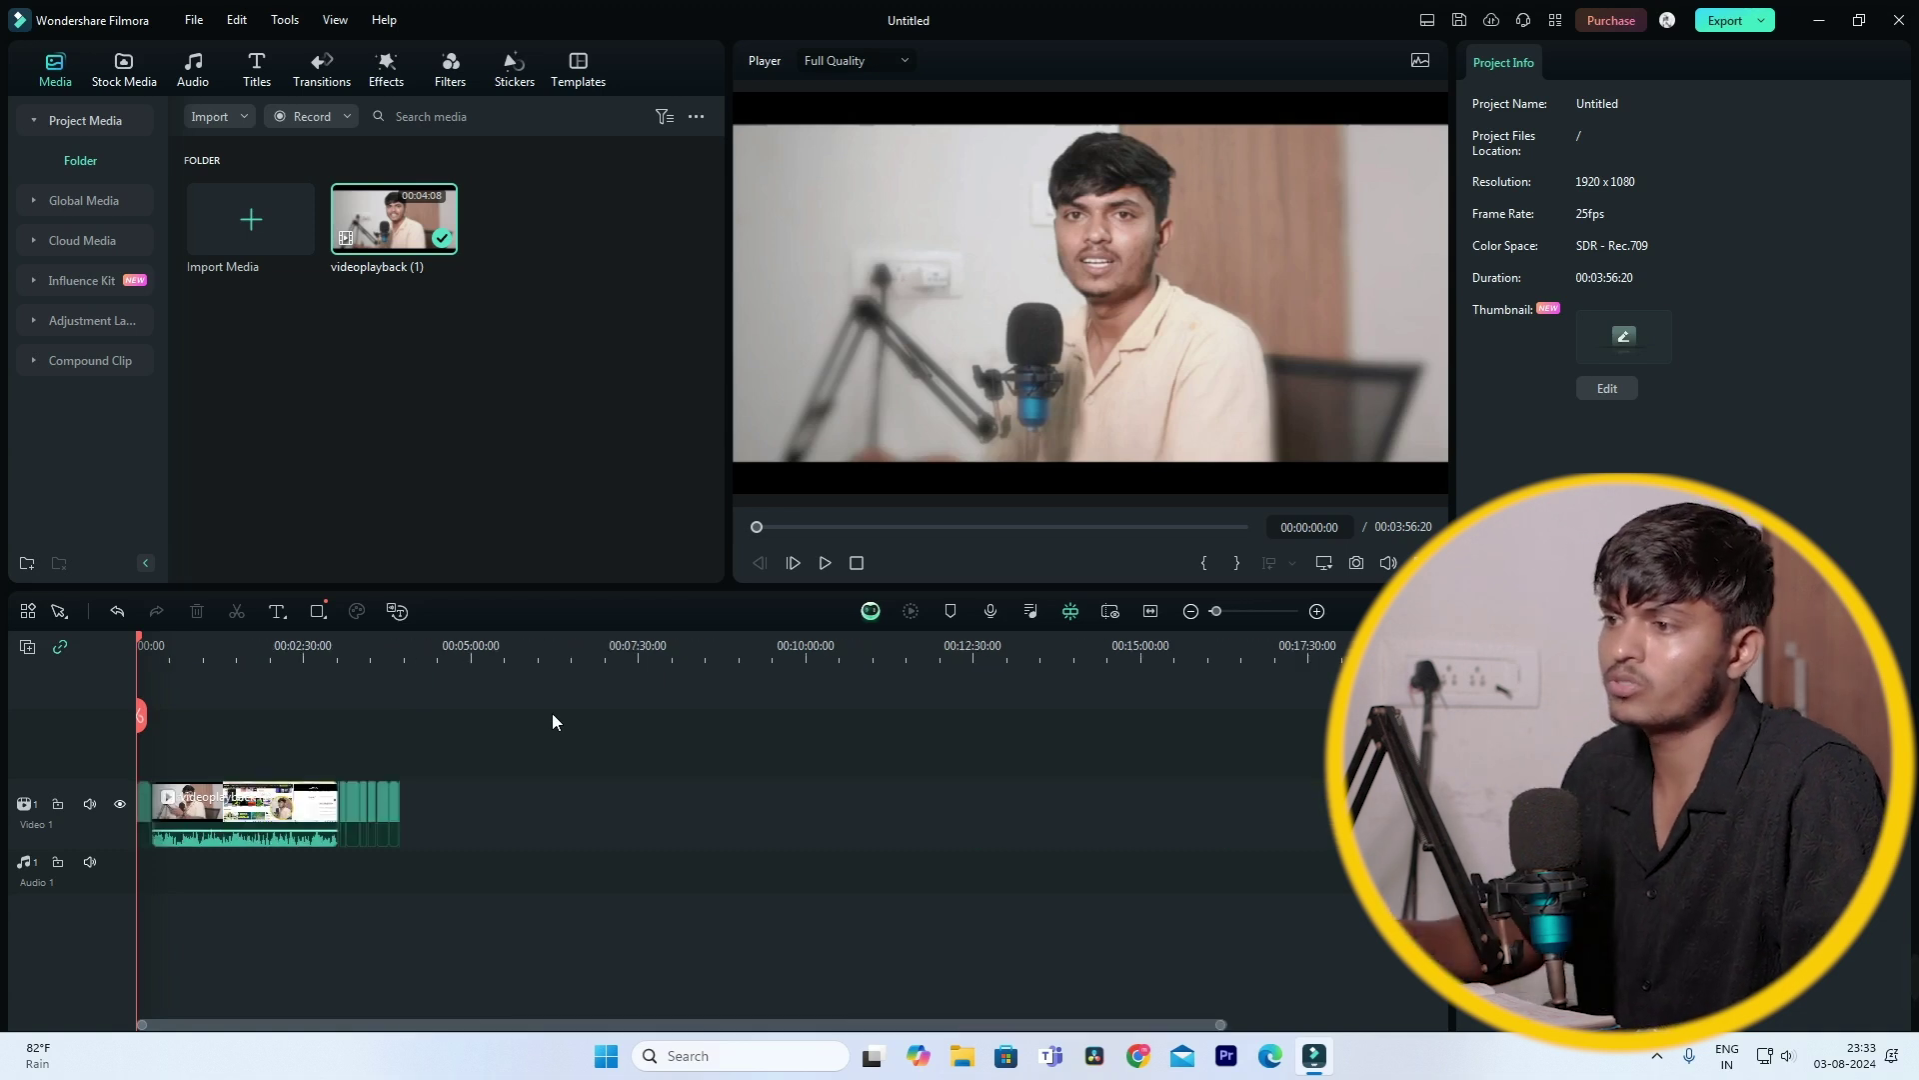
scroll(552, 711, up, 3)
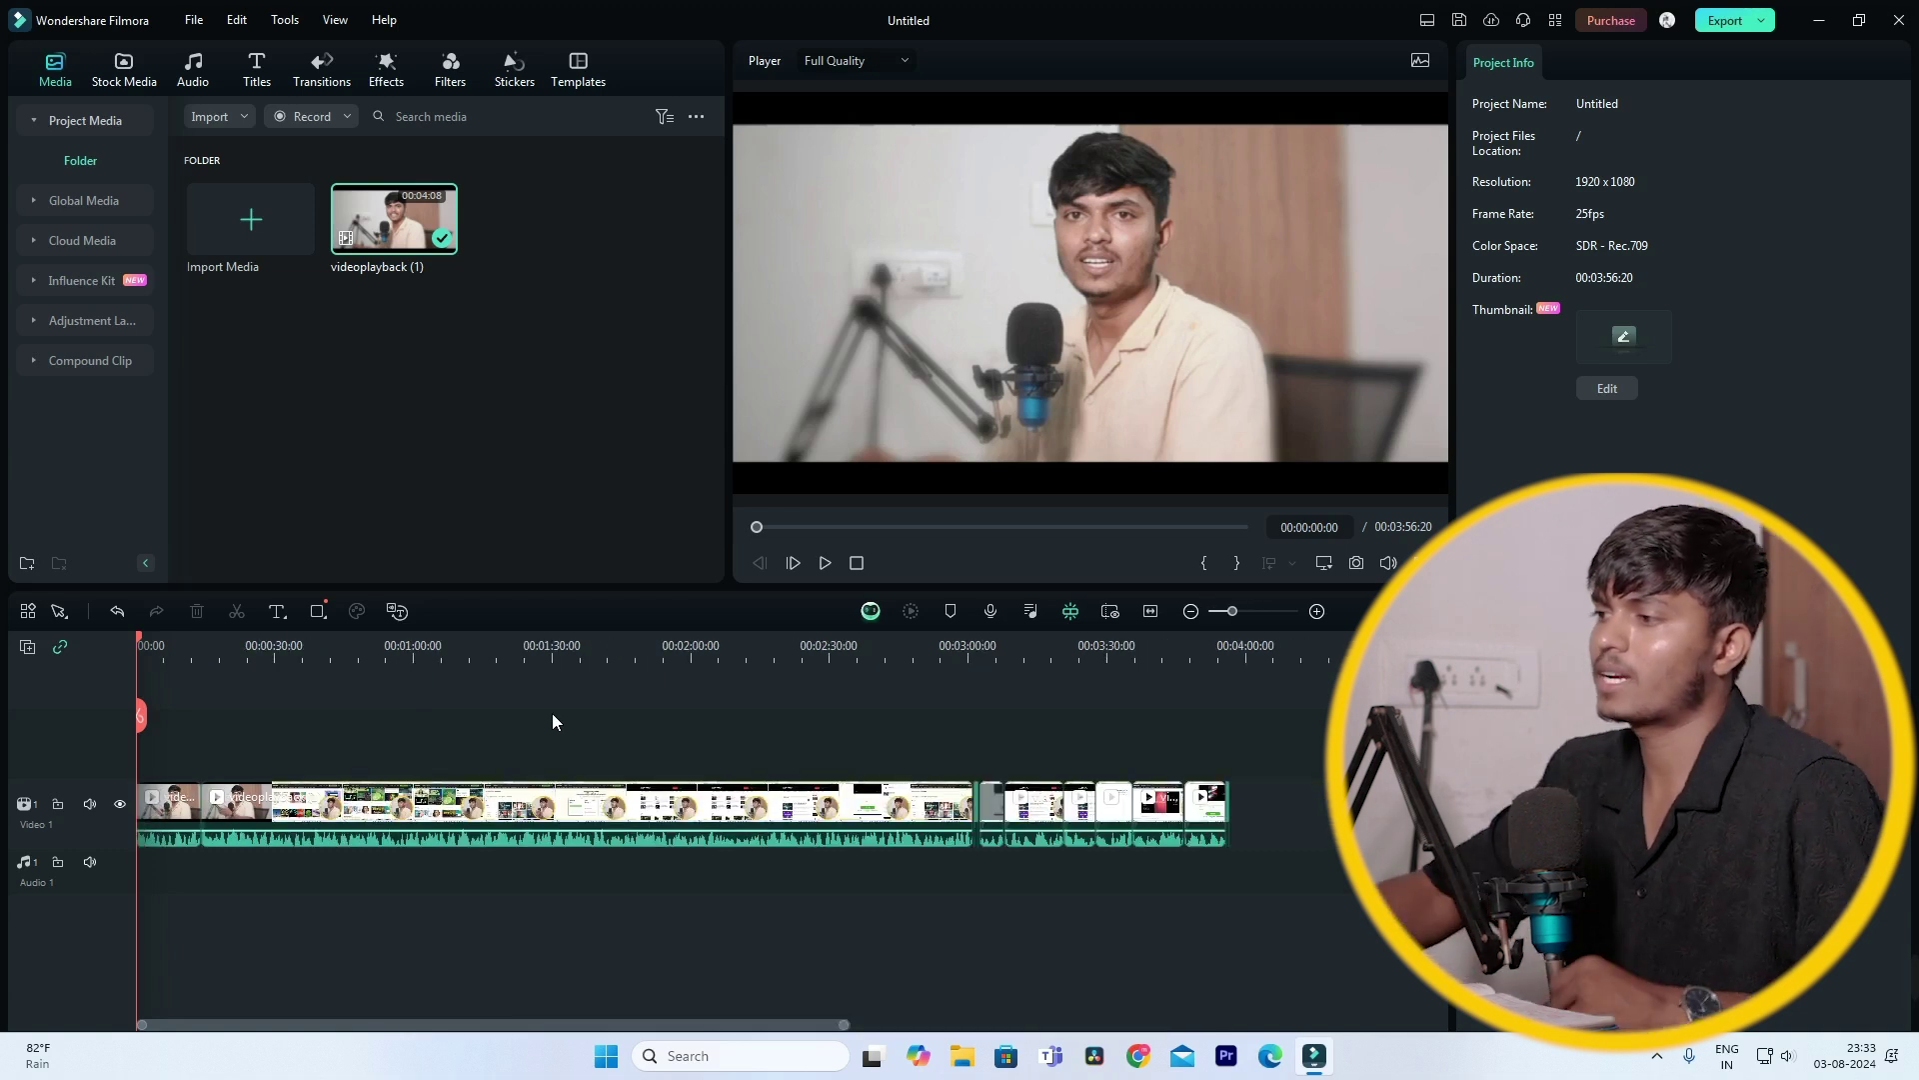
click(188, 652)
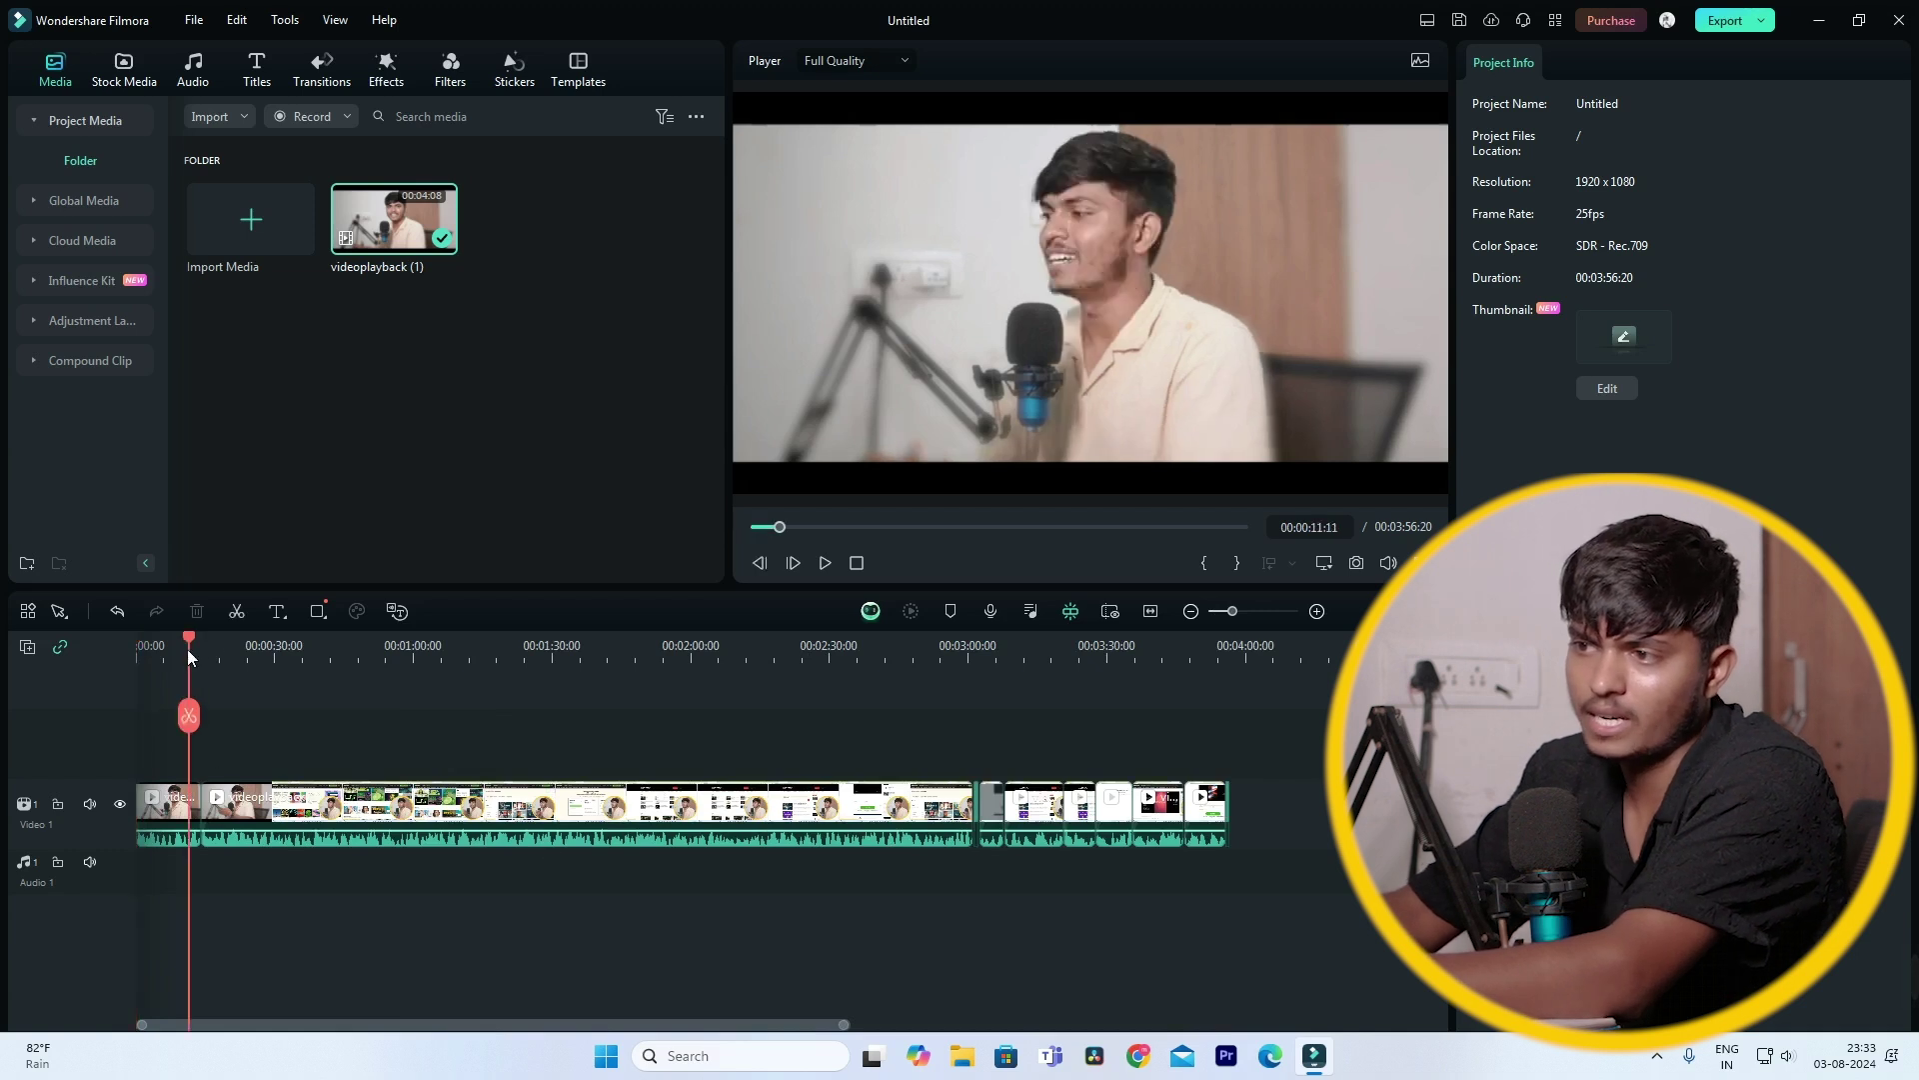
drag(190, 640, 197, 642)
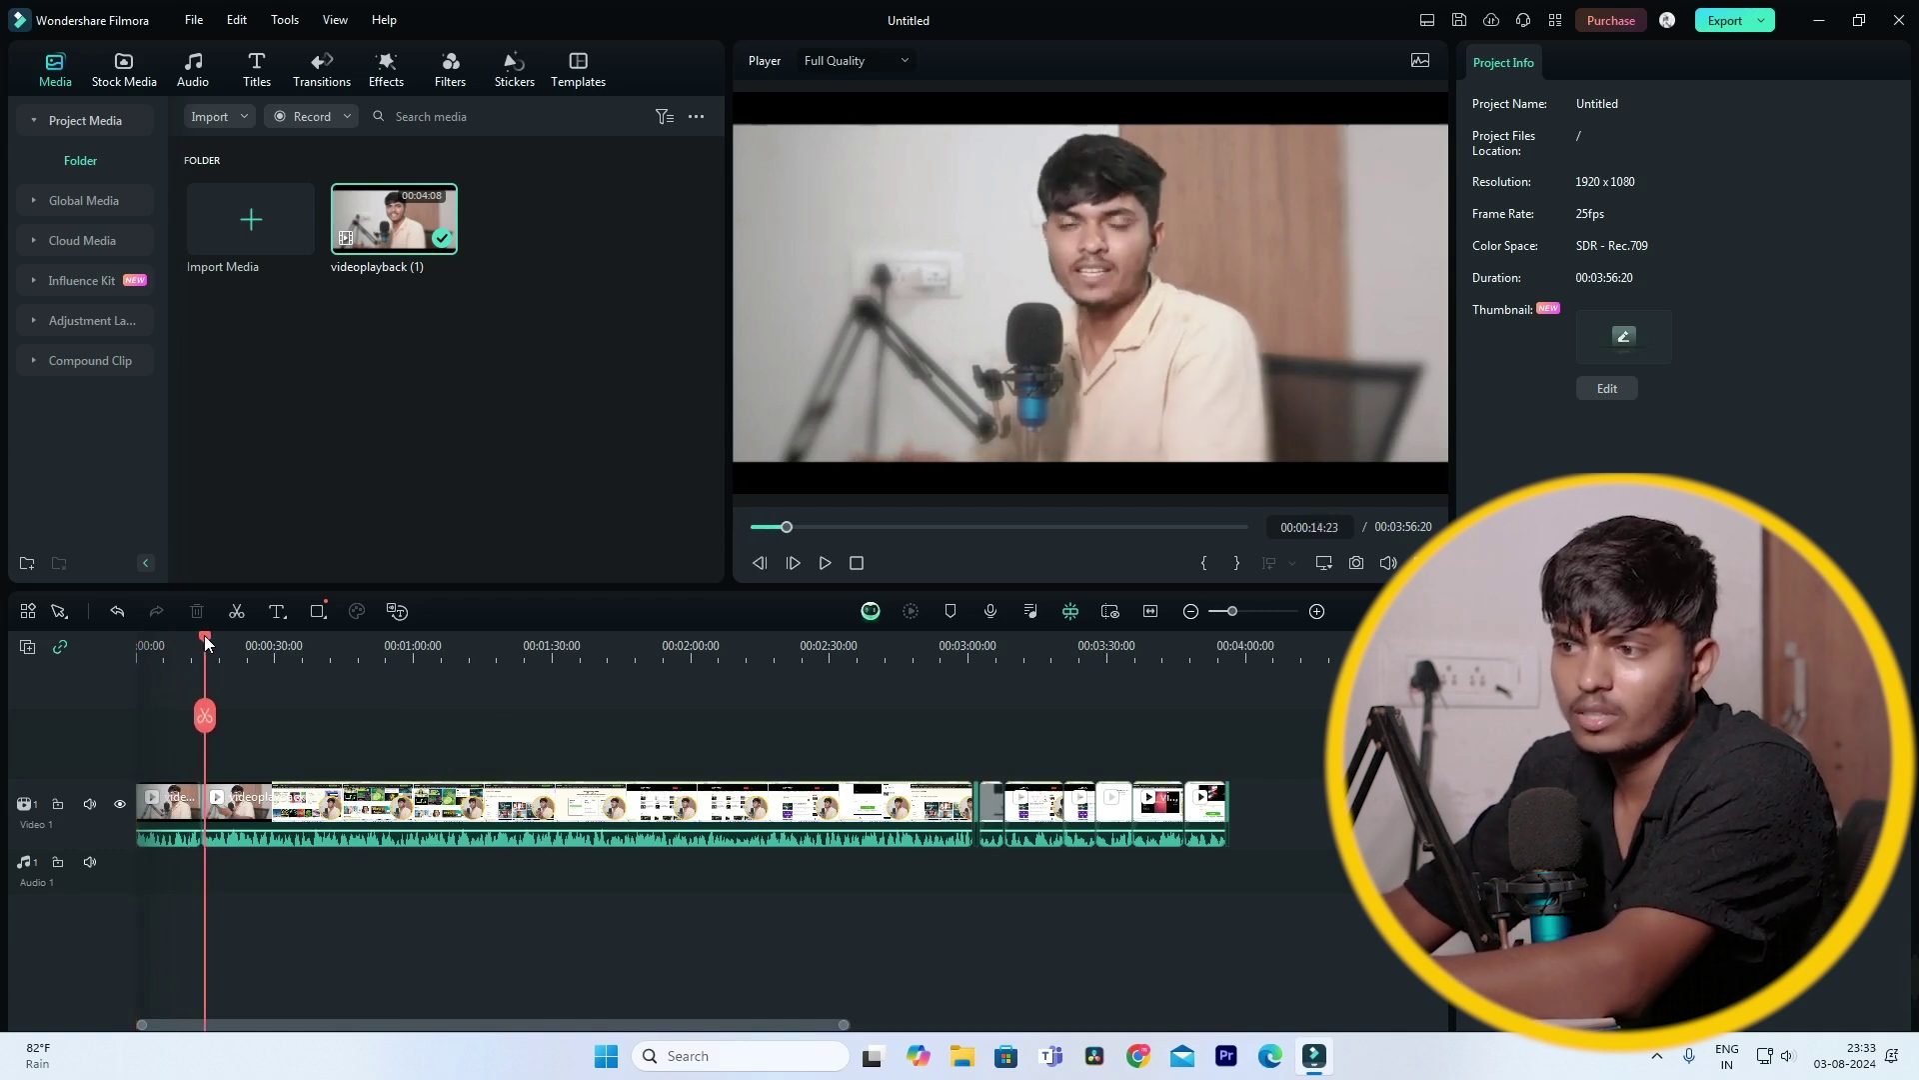
drag(196, 642, 219, 643)
click(204, 658)
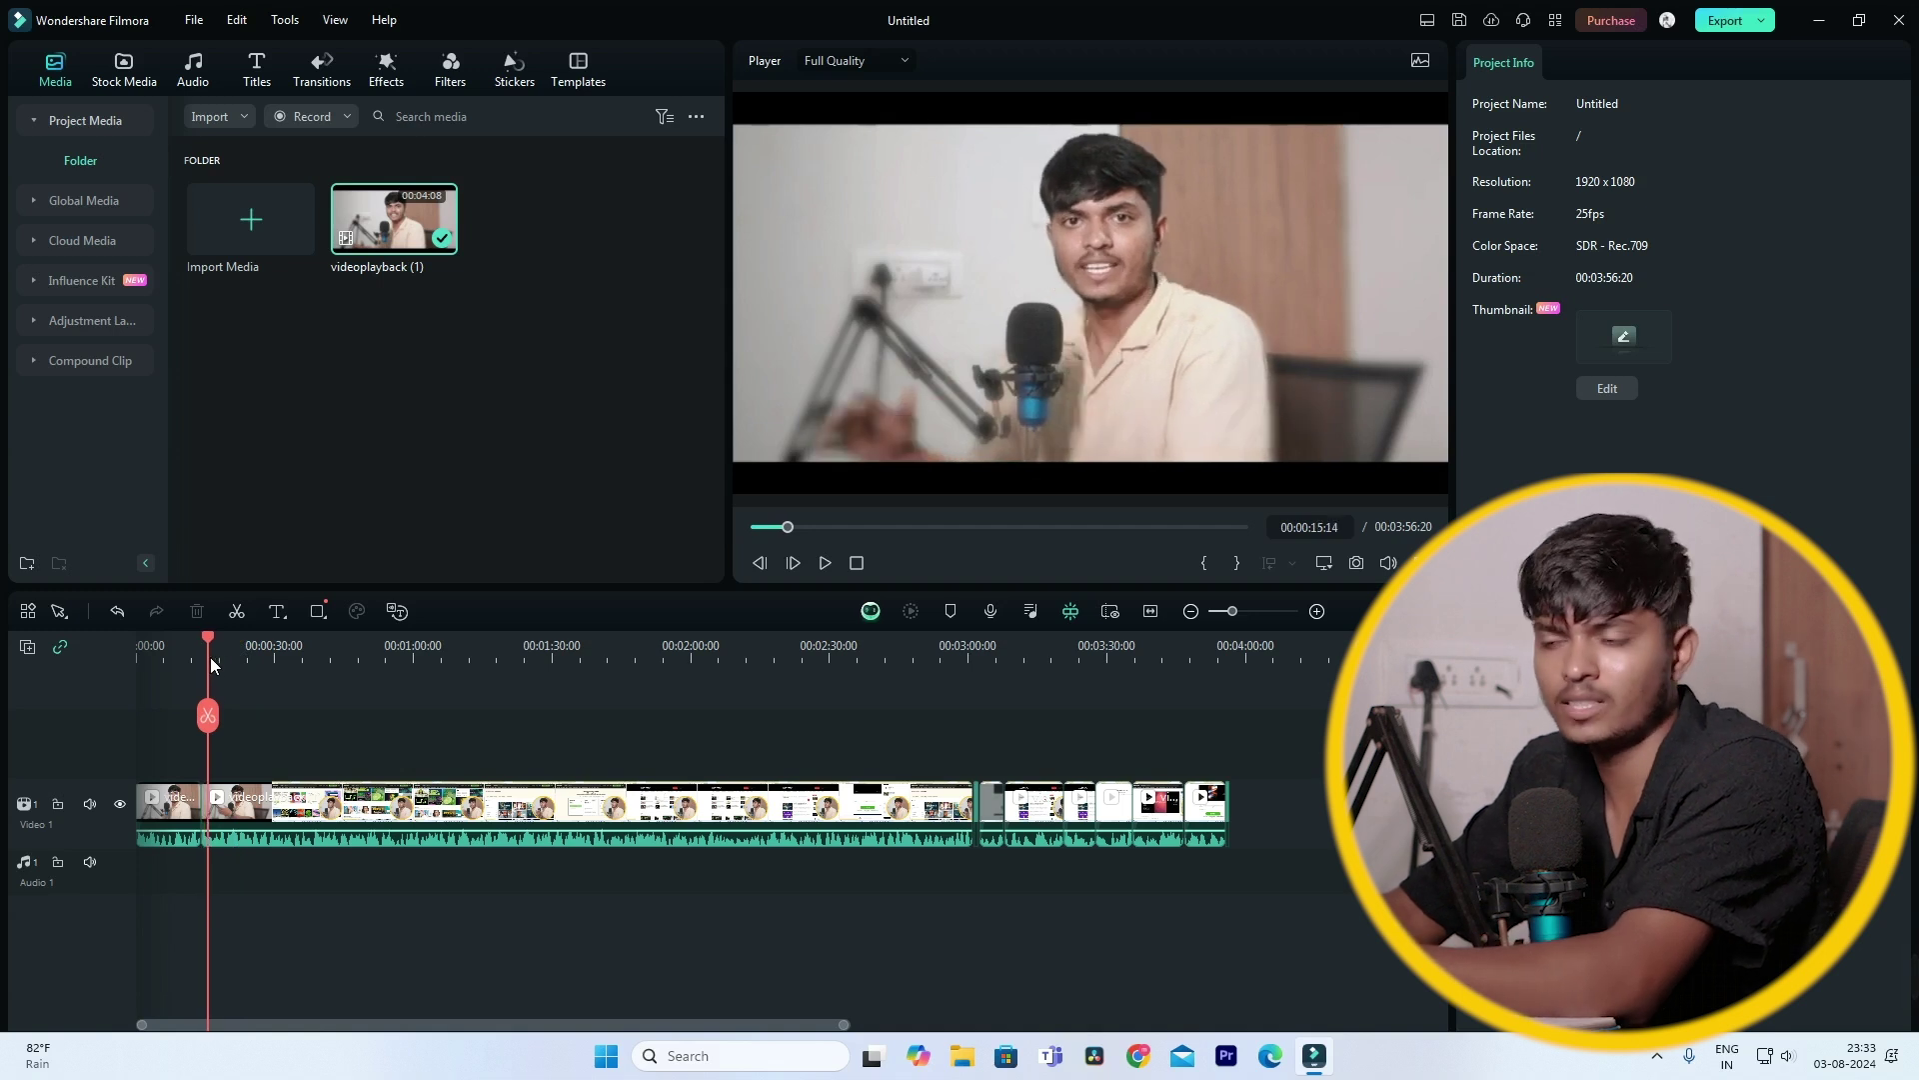
click(690, 649)
drag(744, 727, 1058, 738)
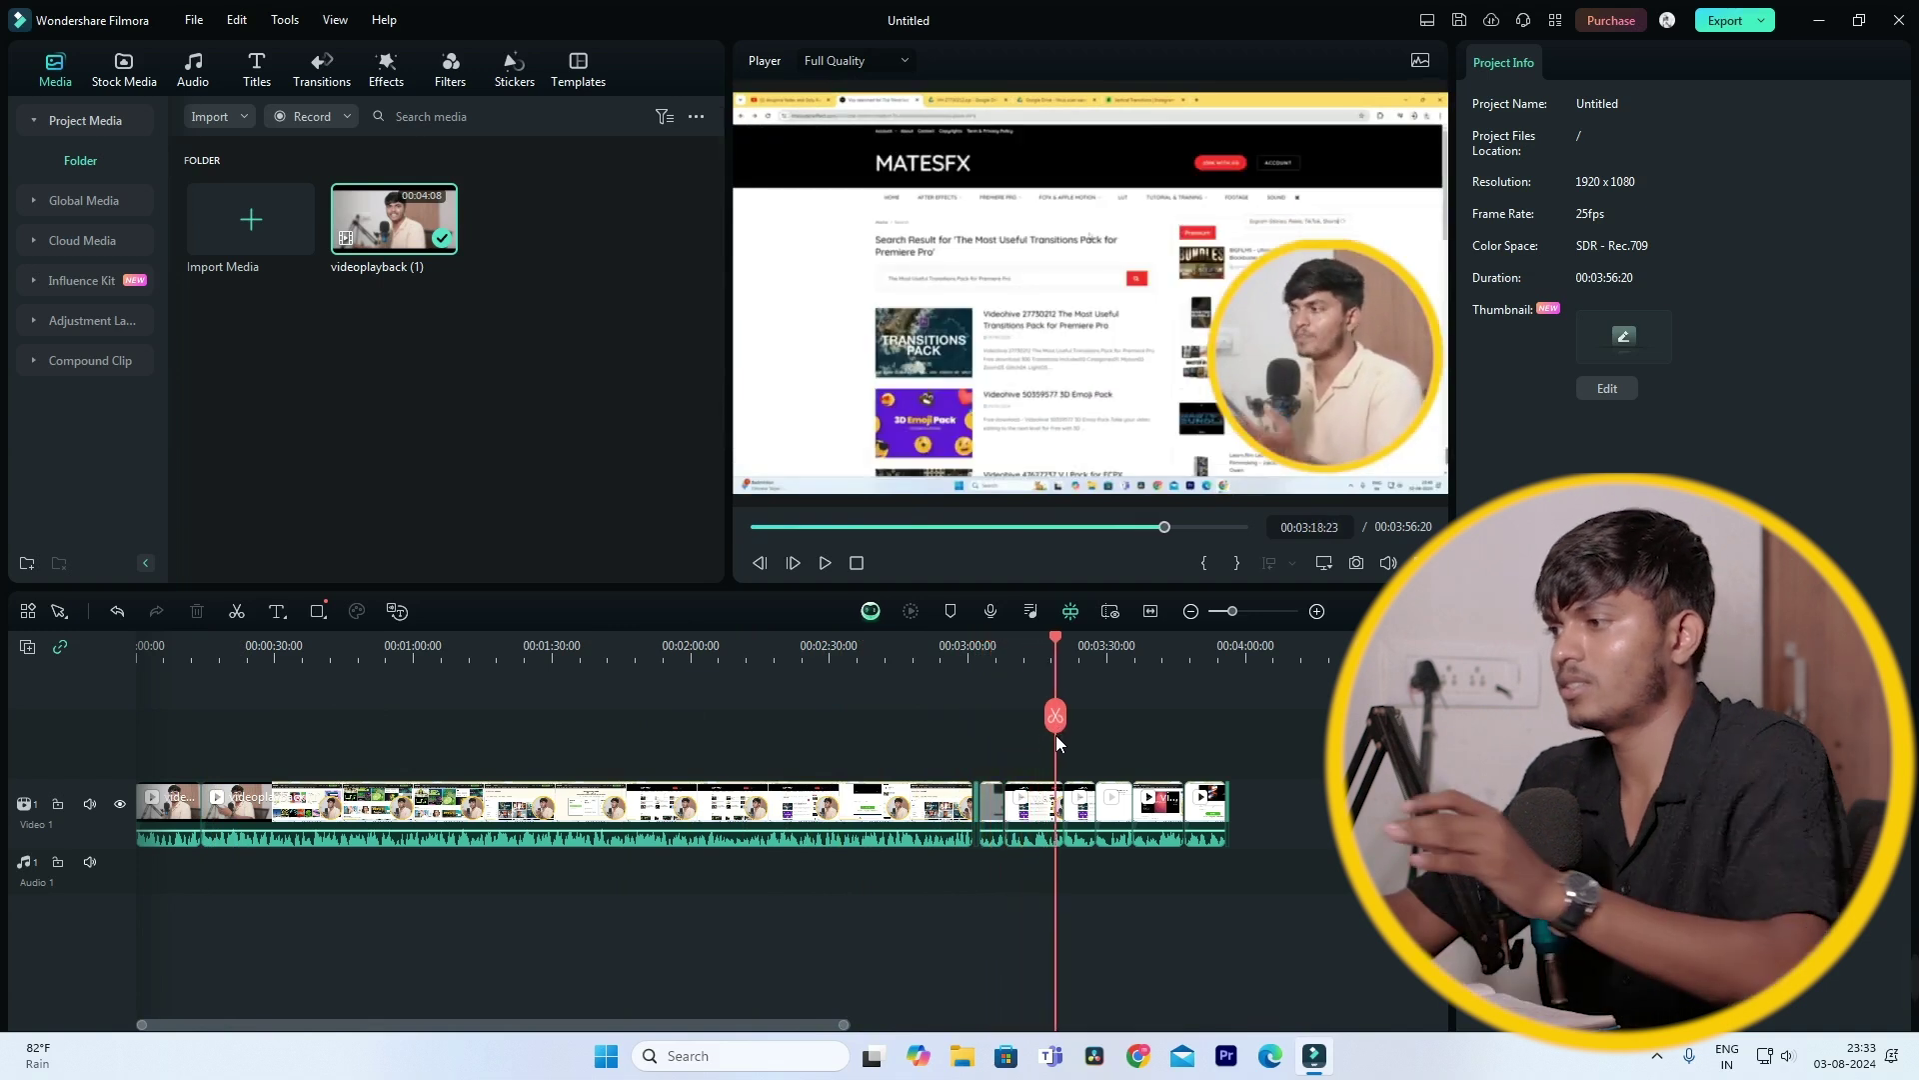
key(space)
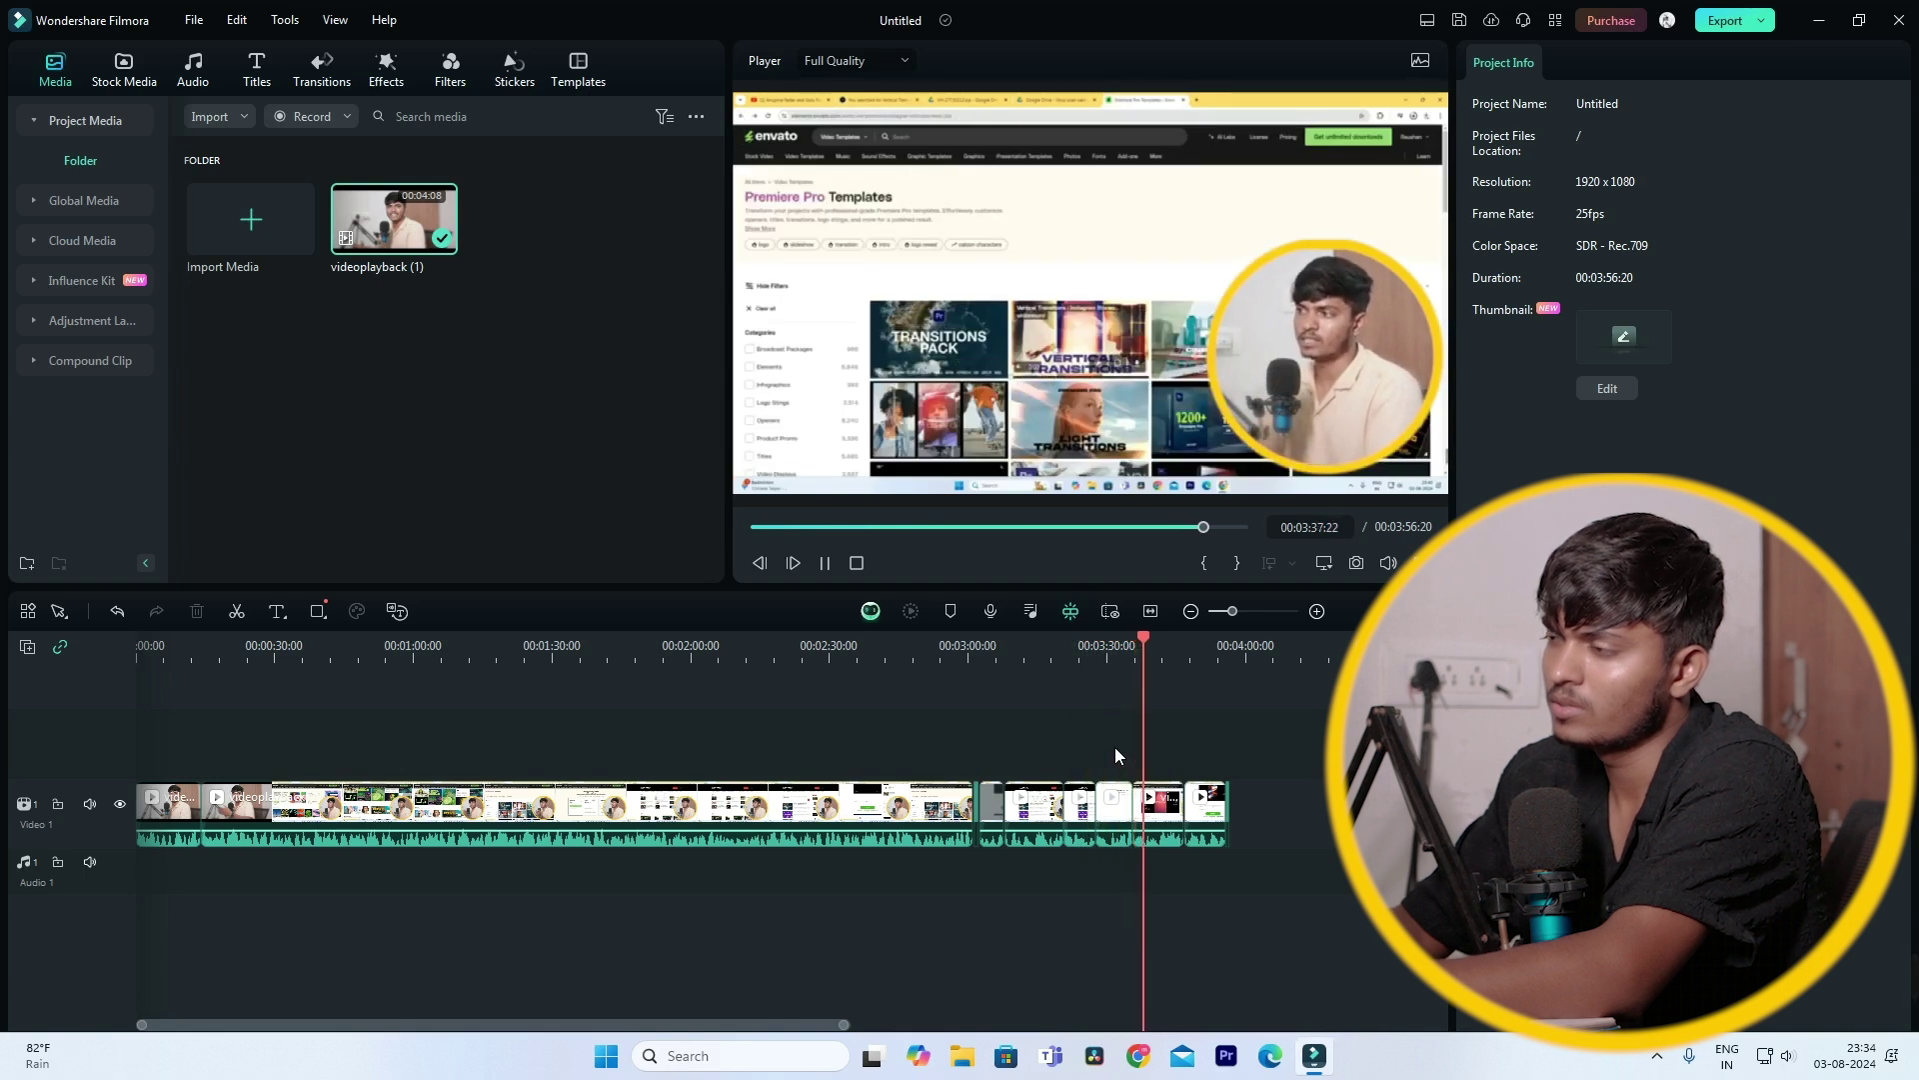
key(space)
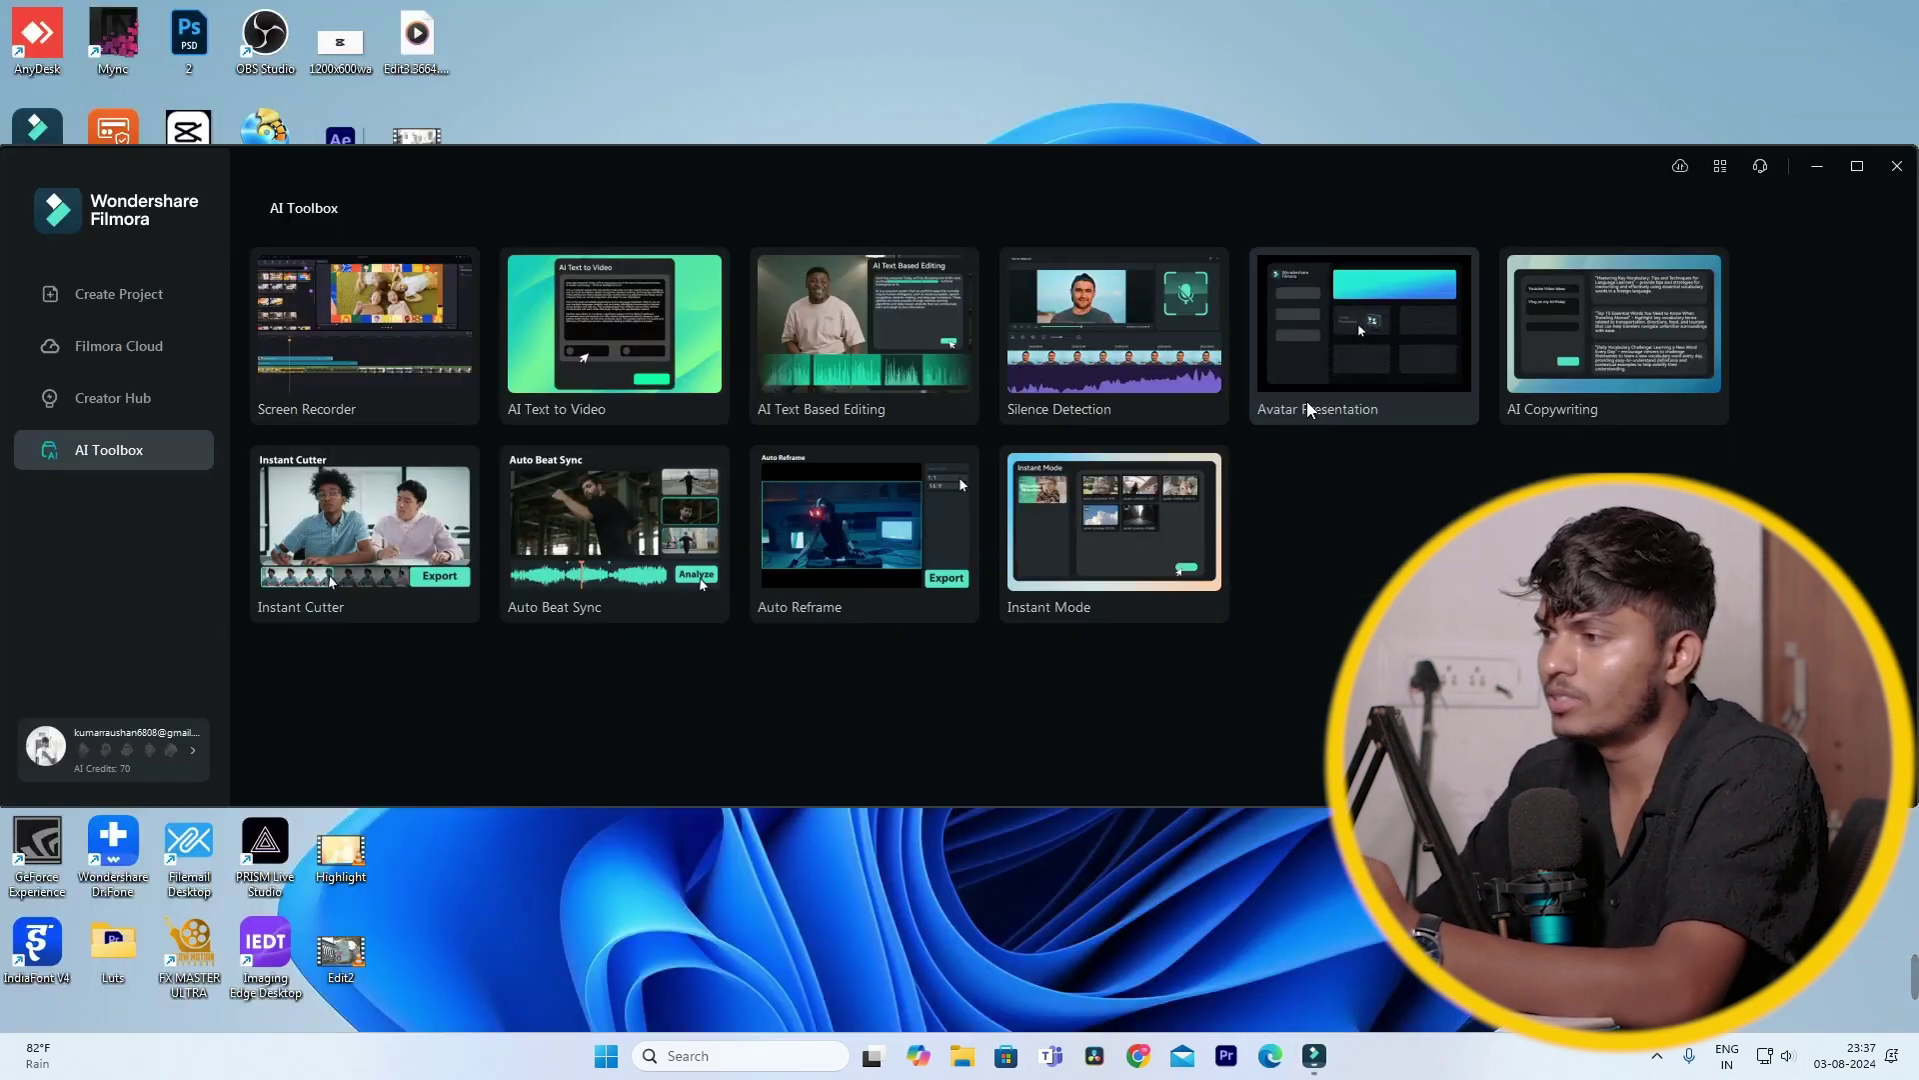
Open Auto Reframe and load videoplayback (1) from Downloads for a 9:16 vertical reframe
mouse_move(1306, 399)
mouse_move(843, 517)
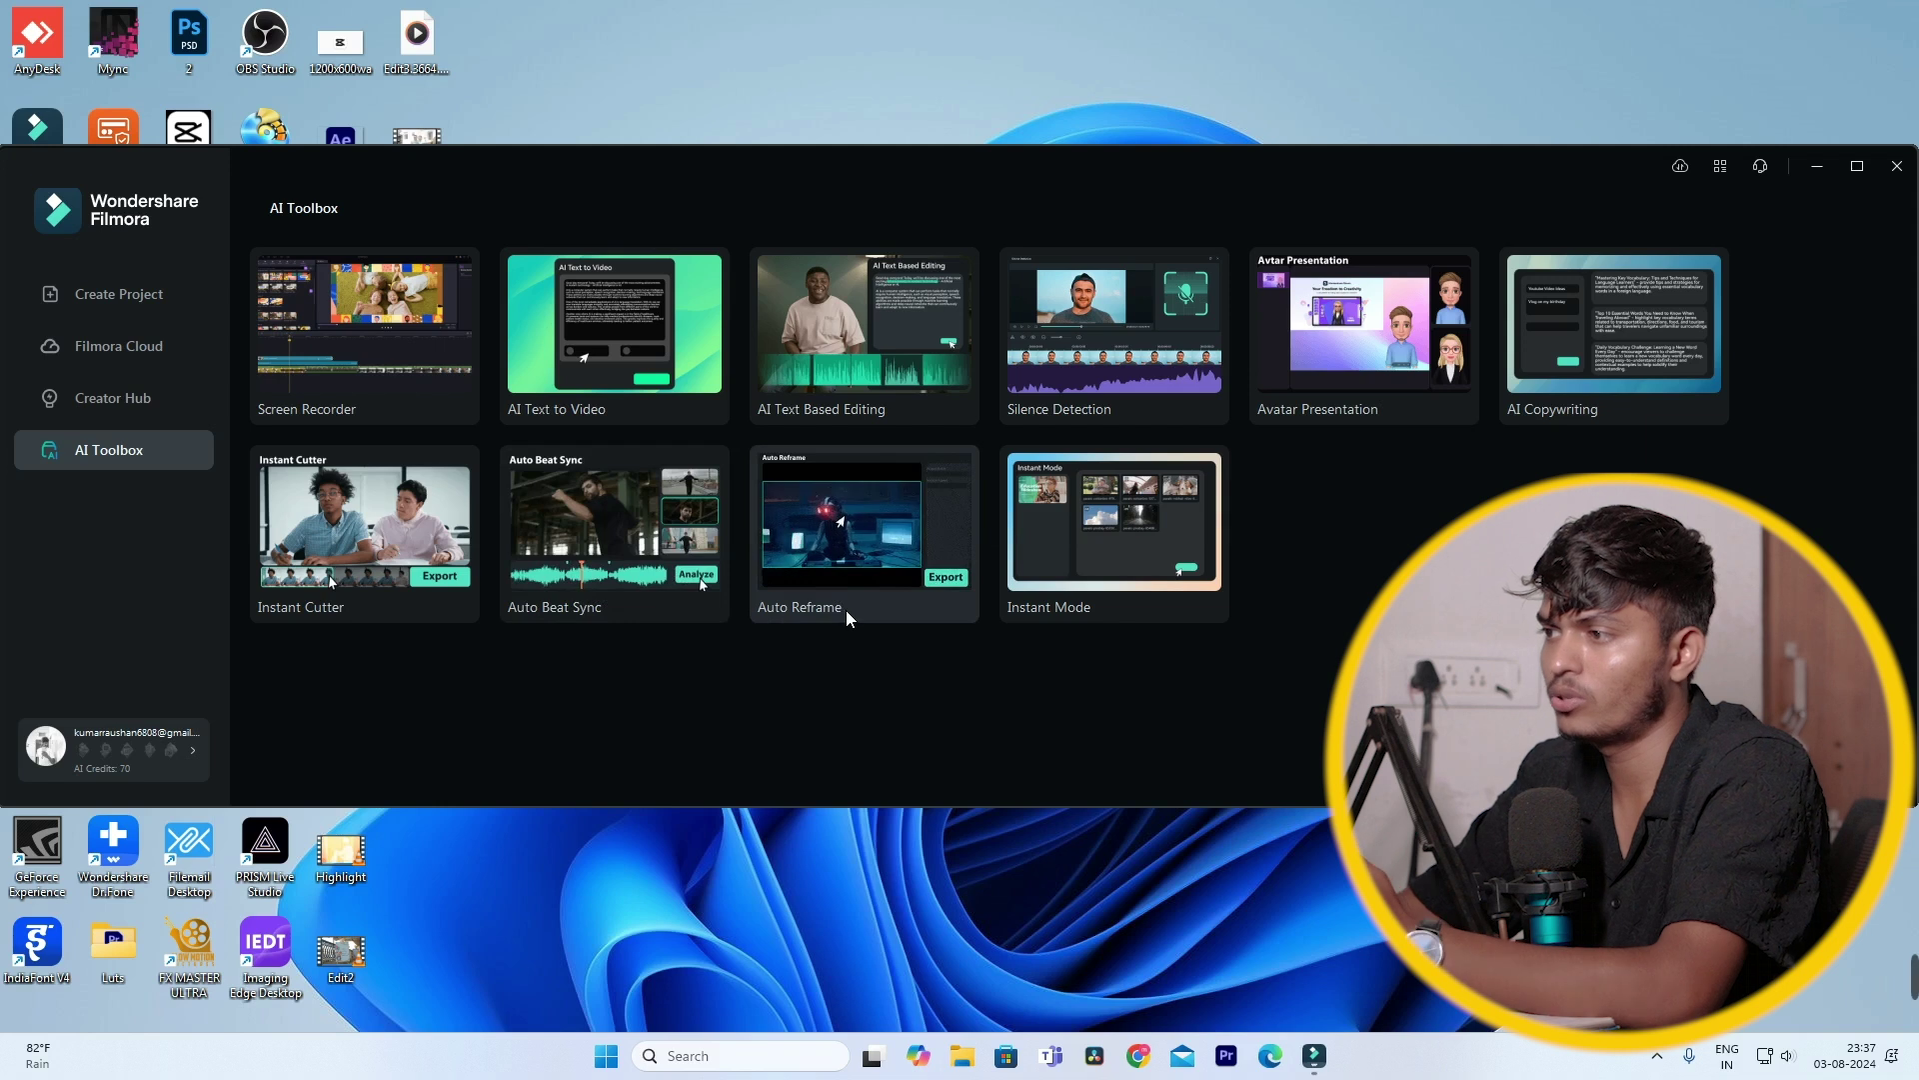
key(alt+F4)
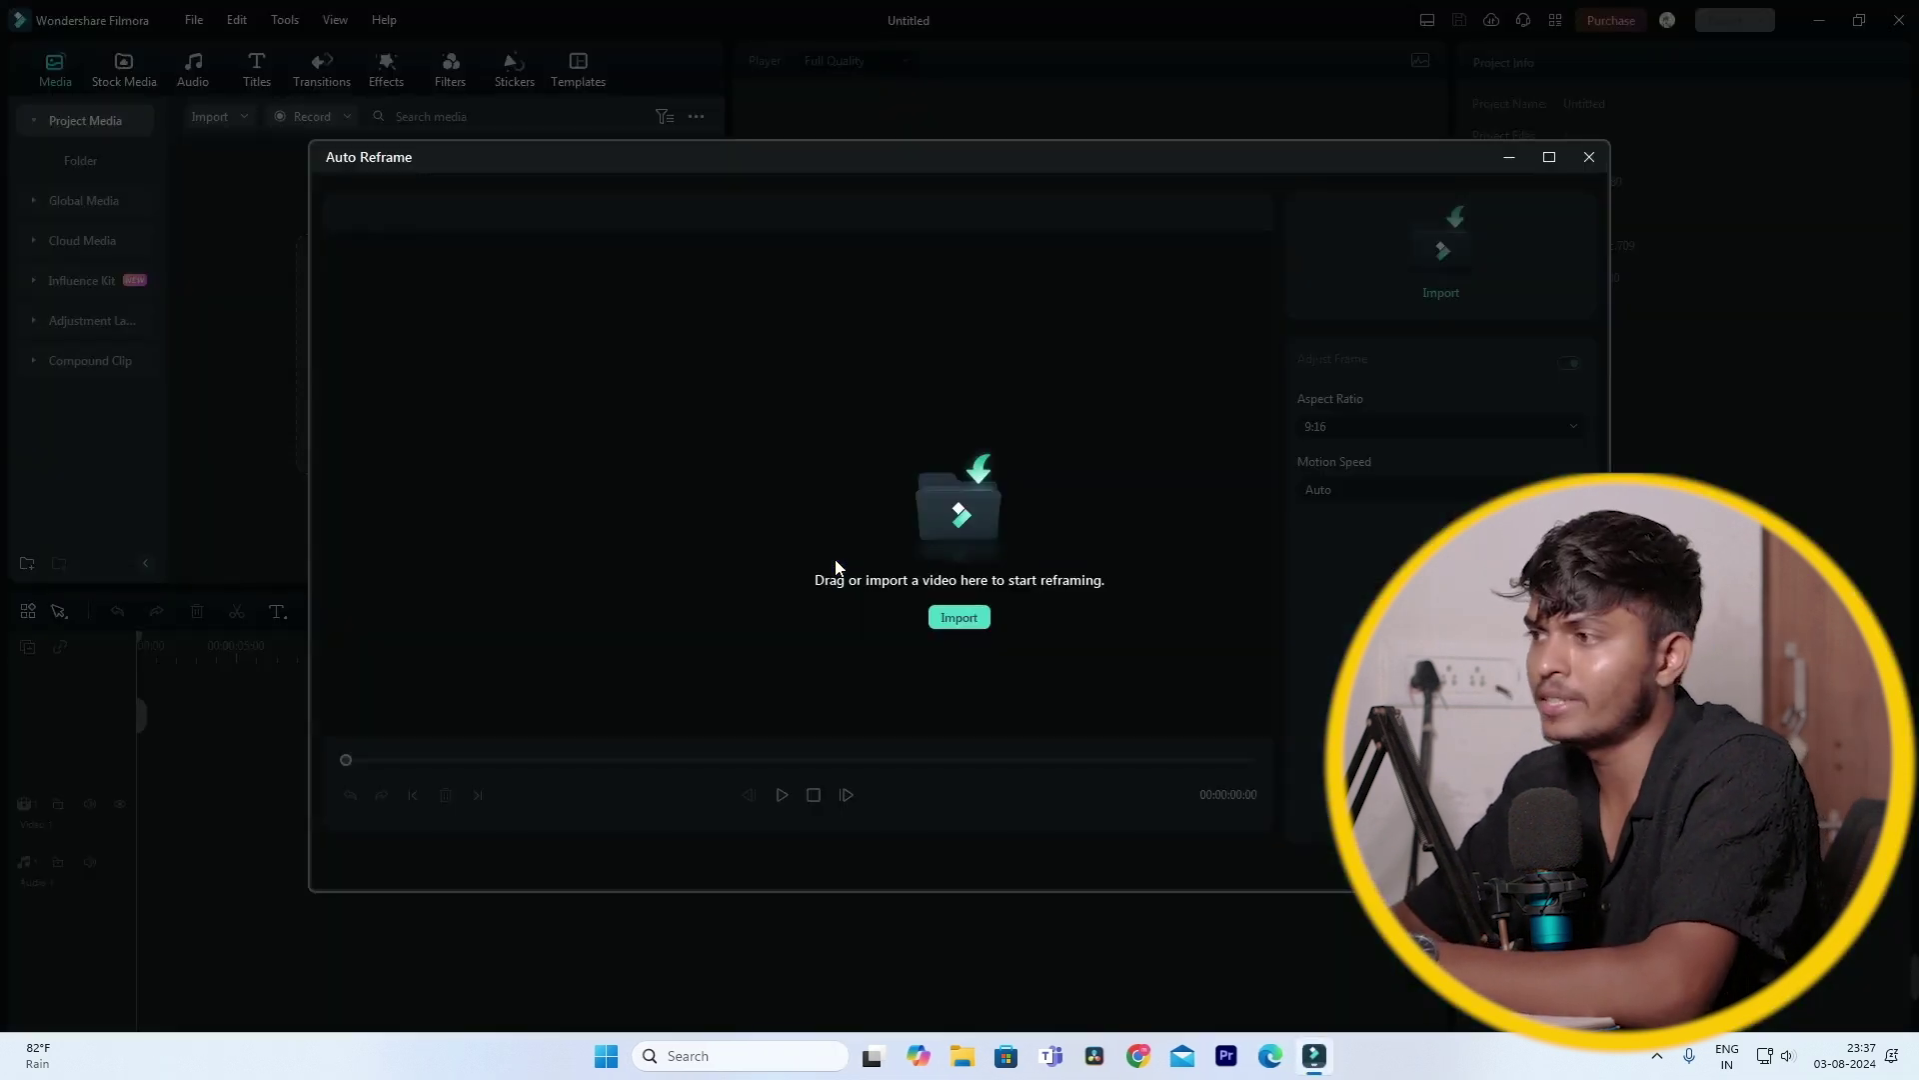
click(979, 622)
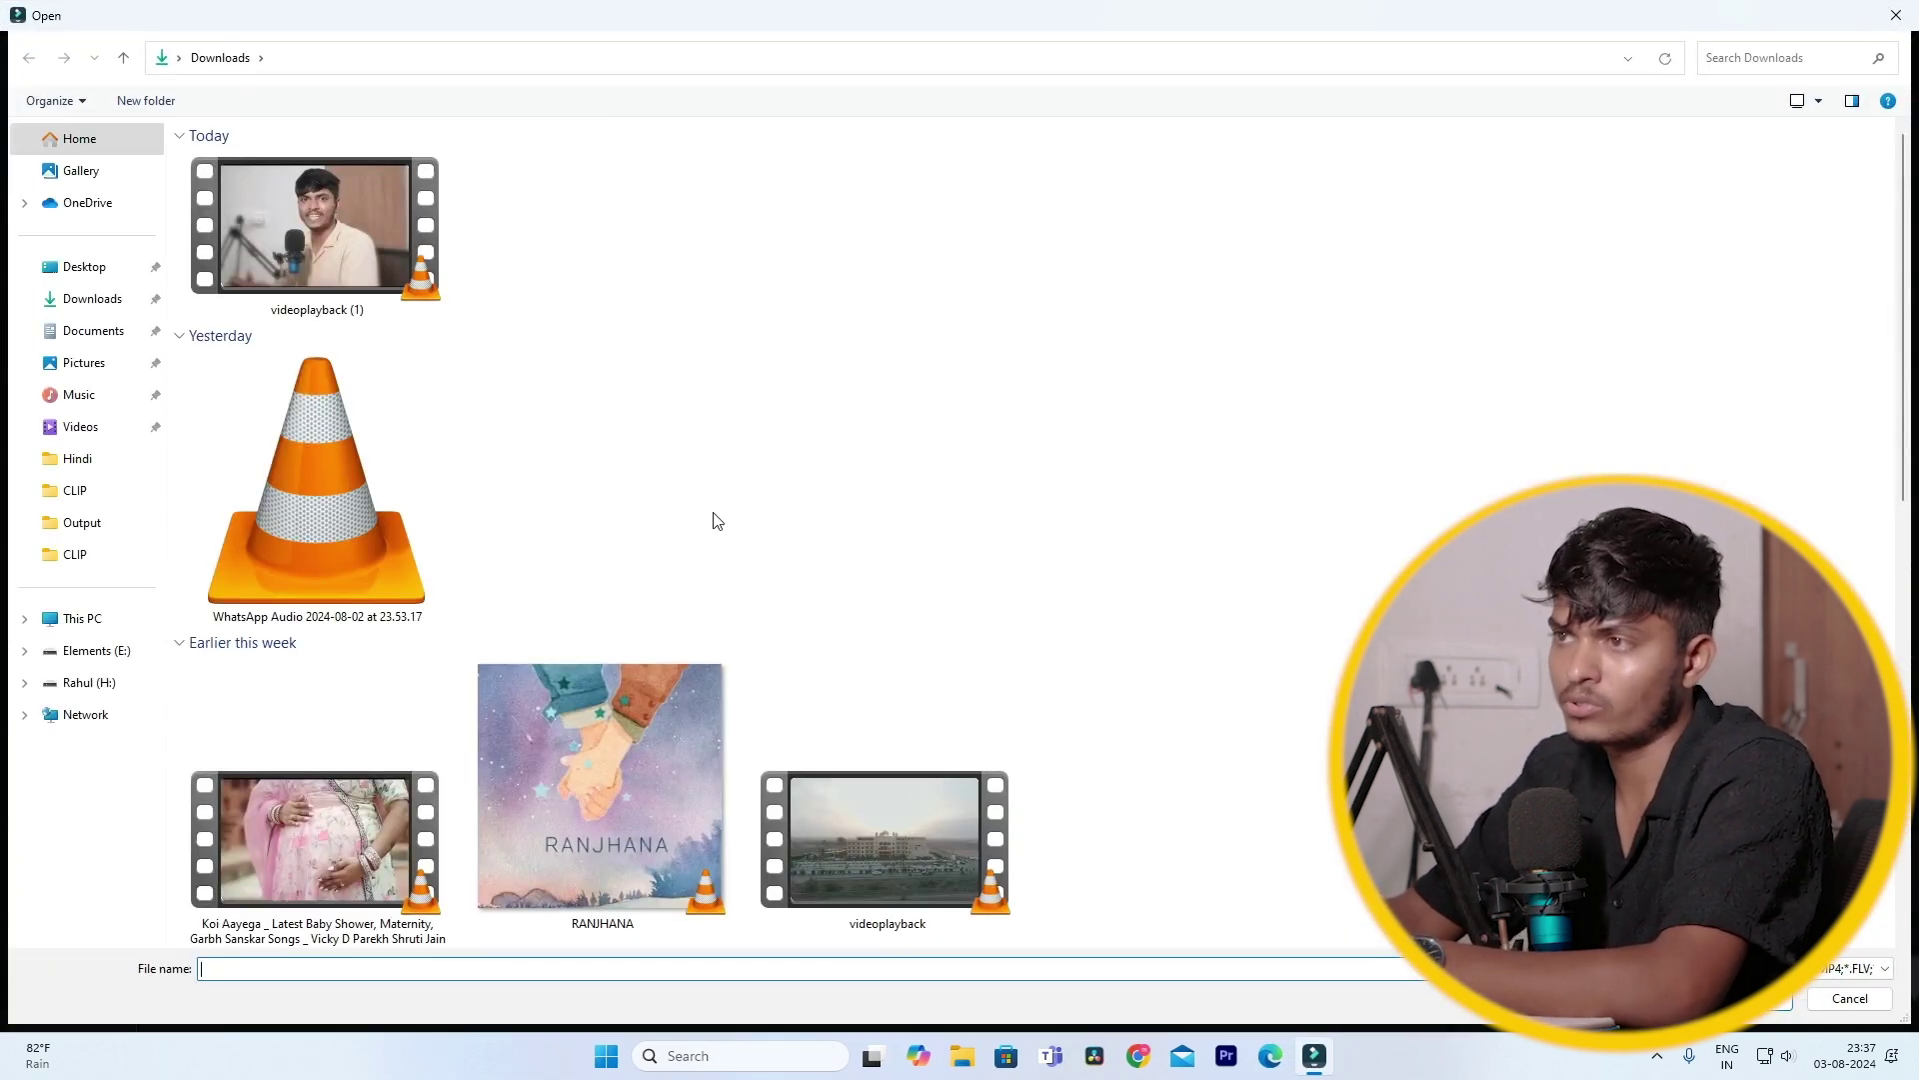
double_click(333, 249)
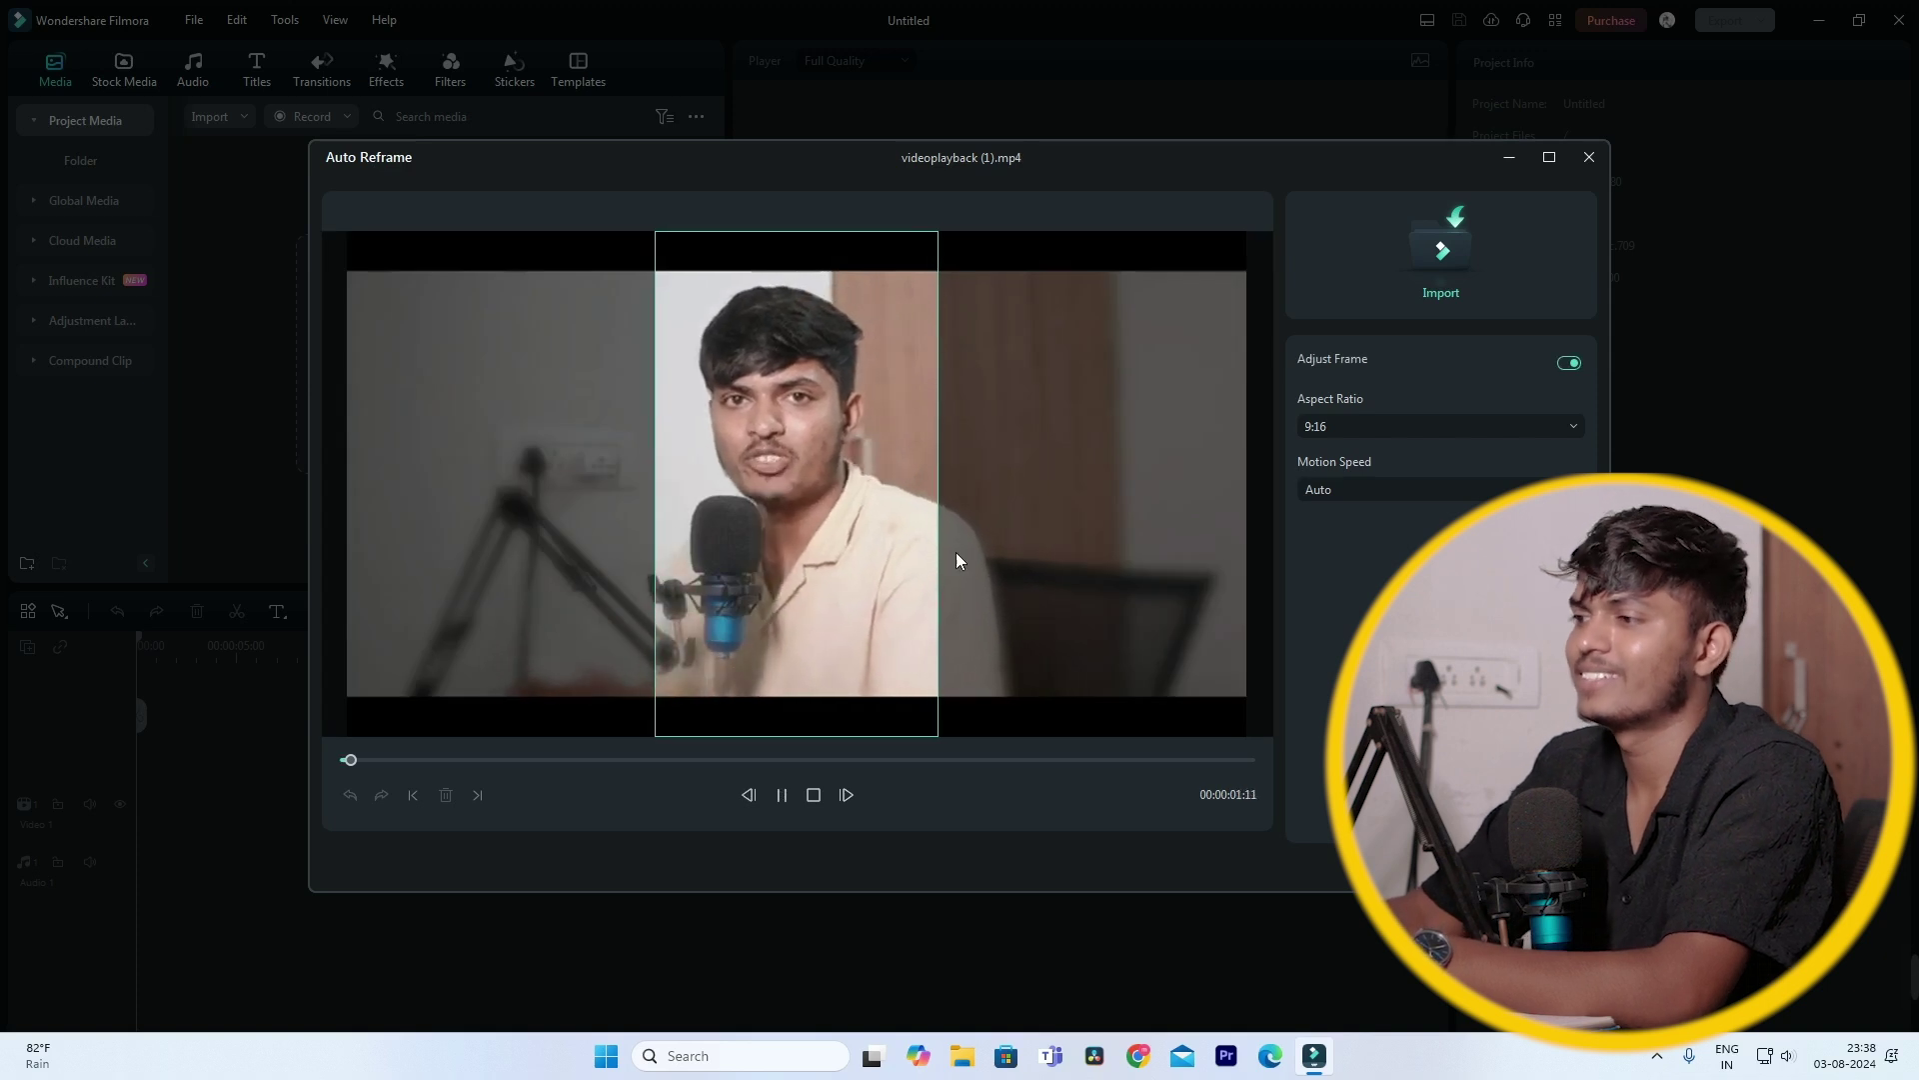
Pause the 9:16 reframed preview of videoplayback (1)
click(786, 795)
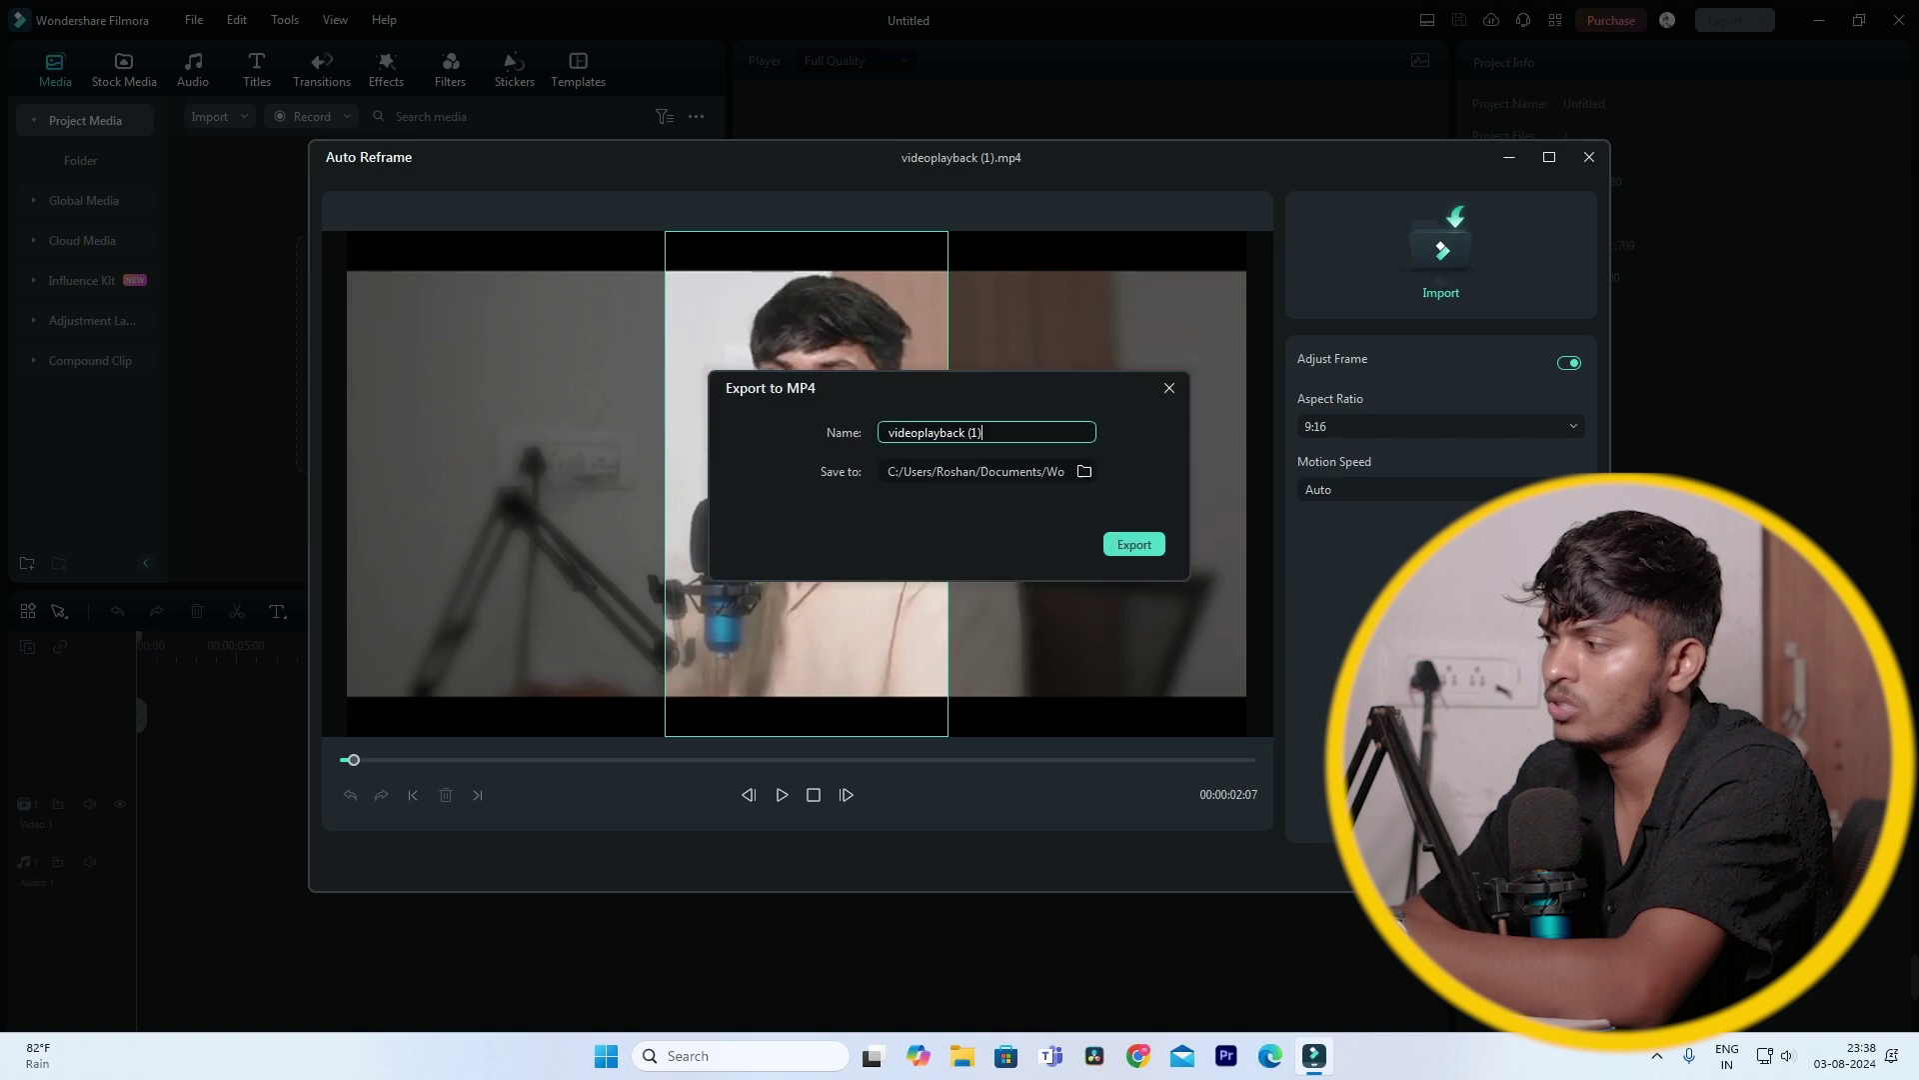
Set the save folder to Desktop > Luts and export the reframed clip as videoplayback (1) 9 16
click(1083, 471)
click(130, 243)
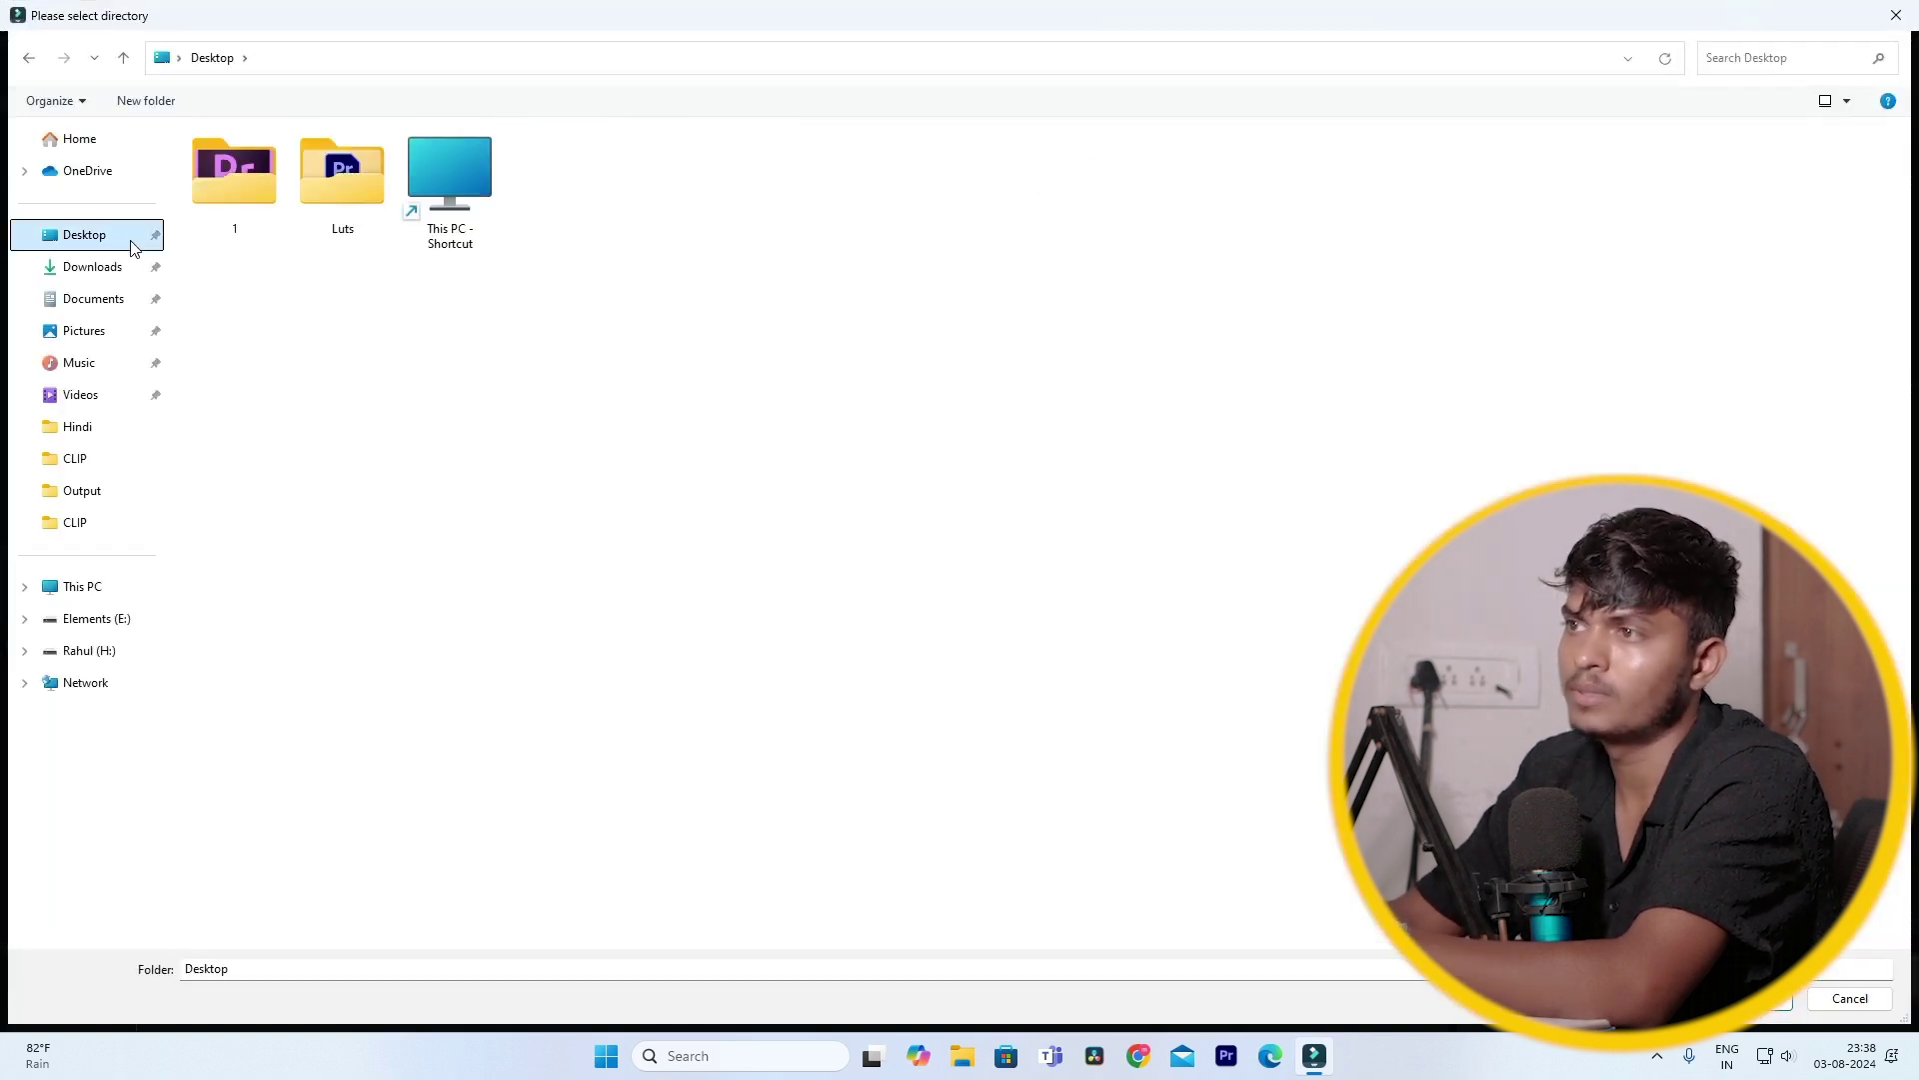
click(342, 179)
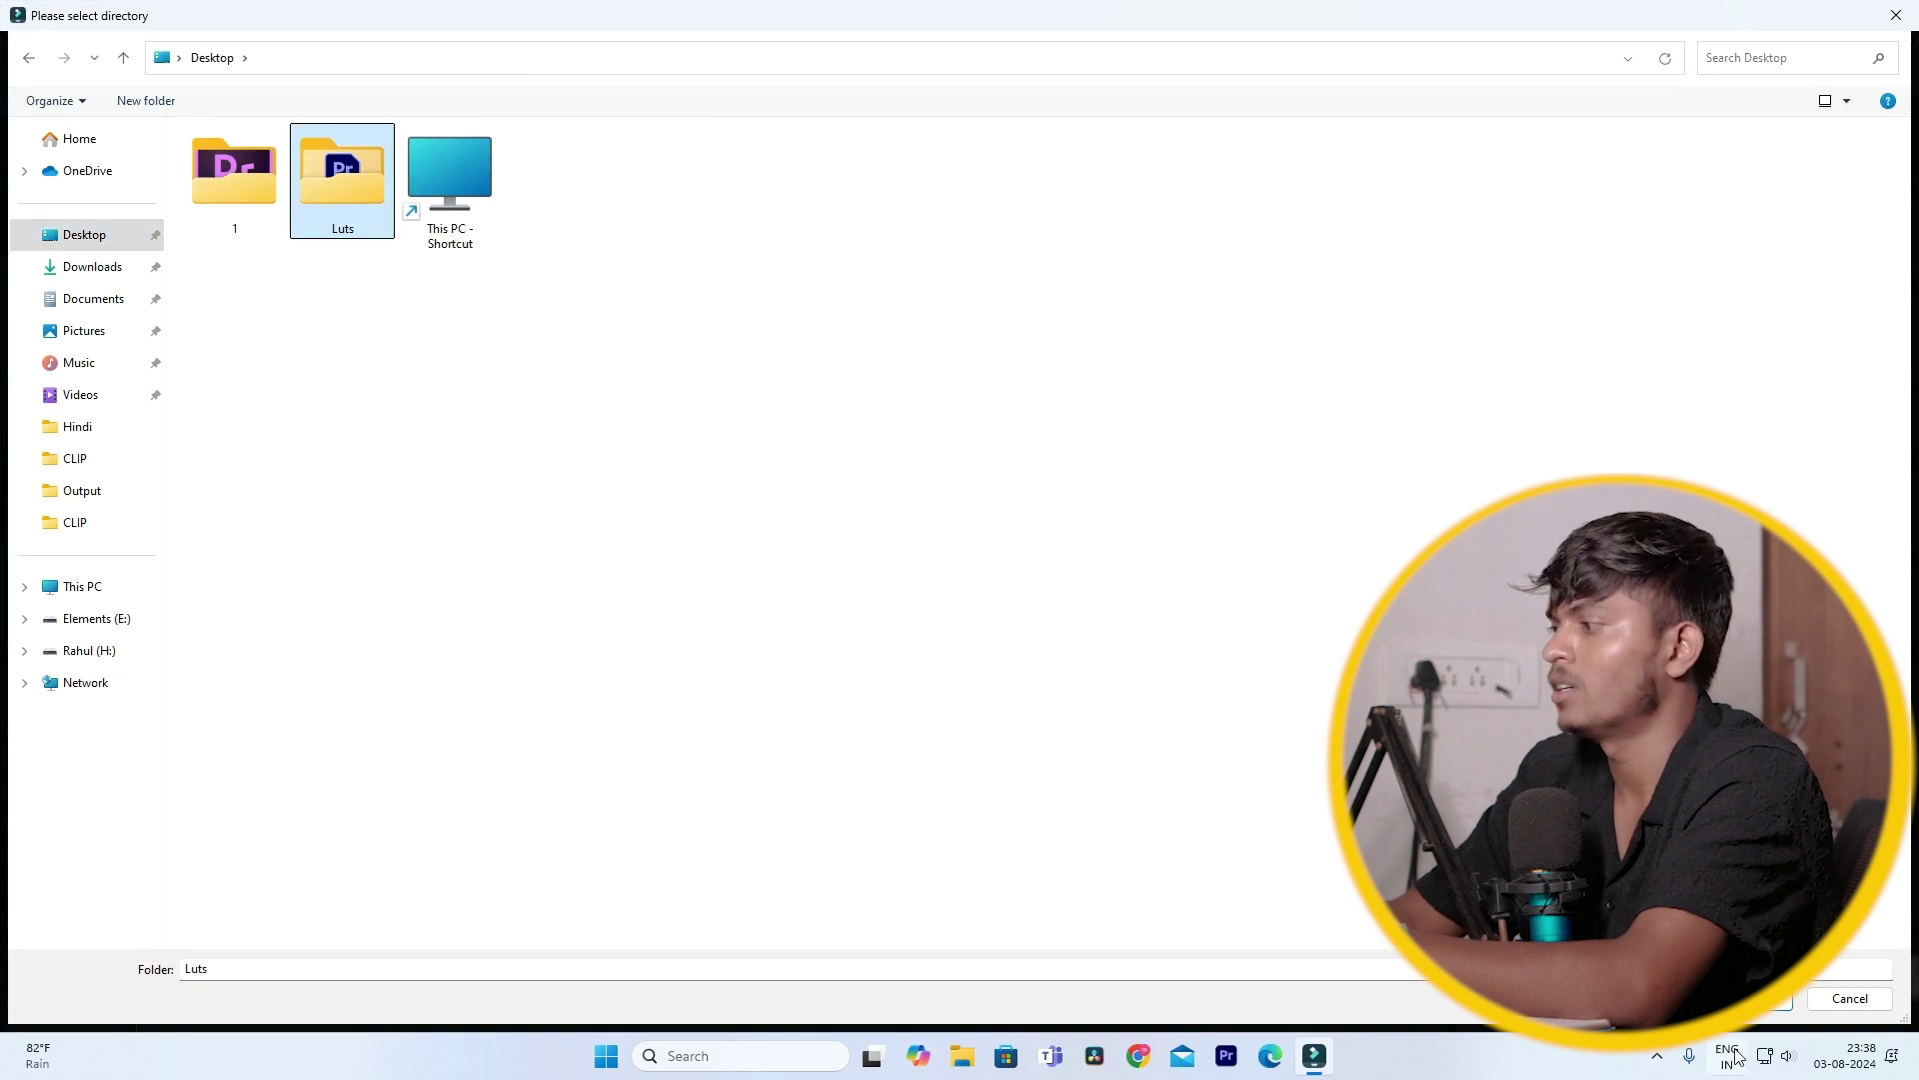
click(1754, 1002)
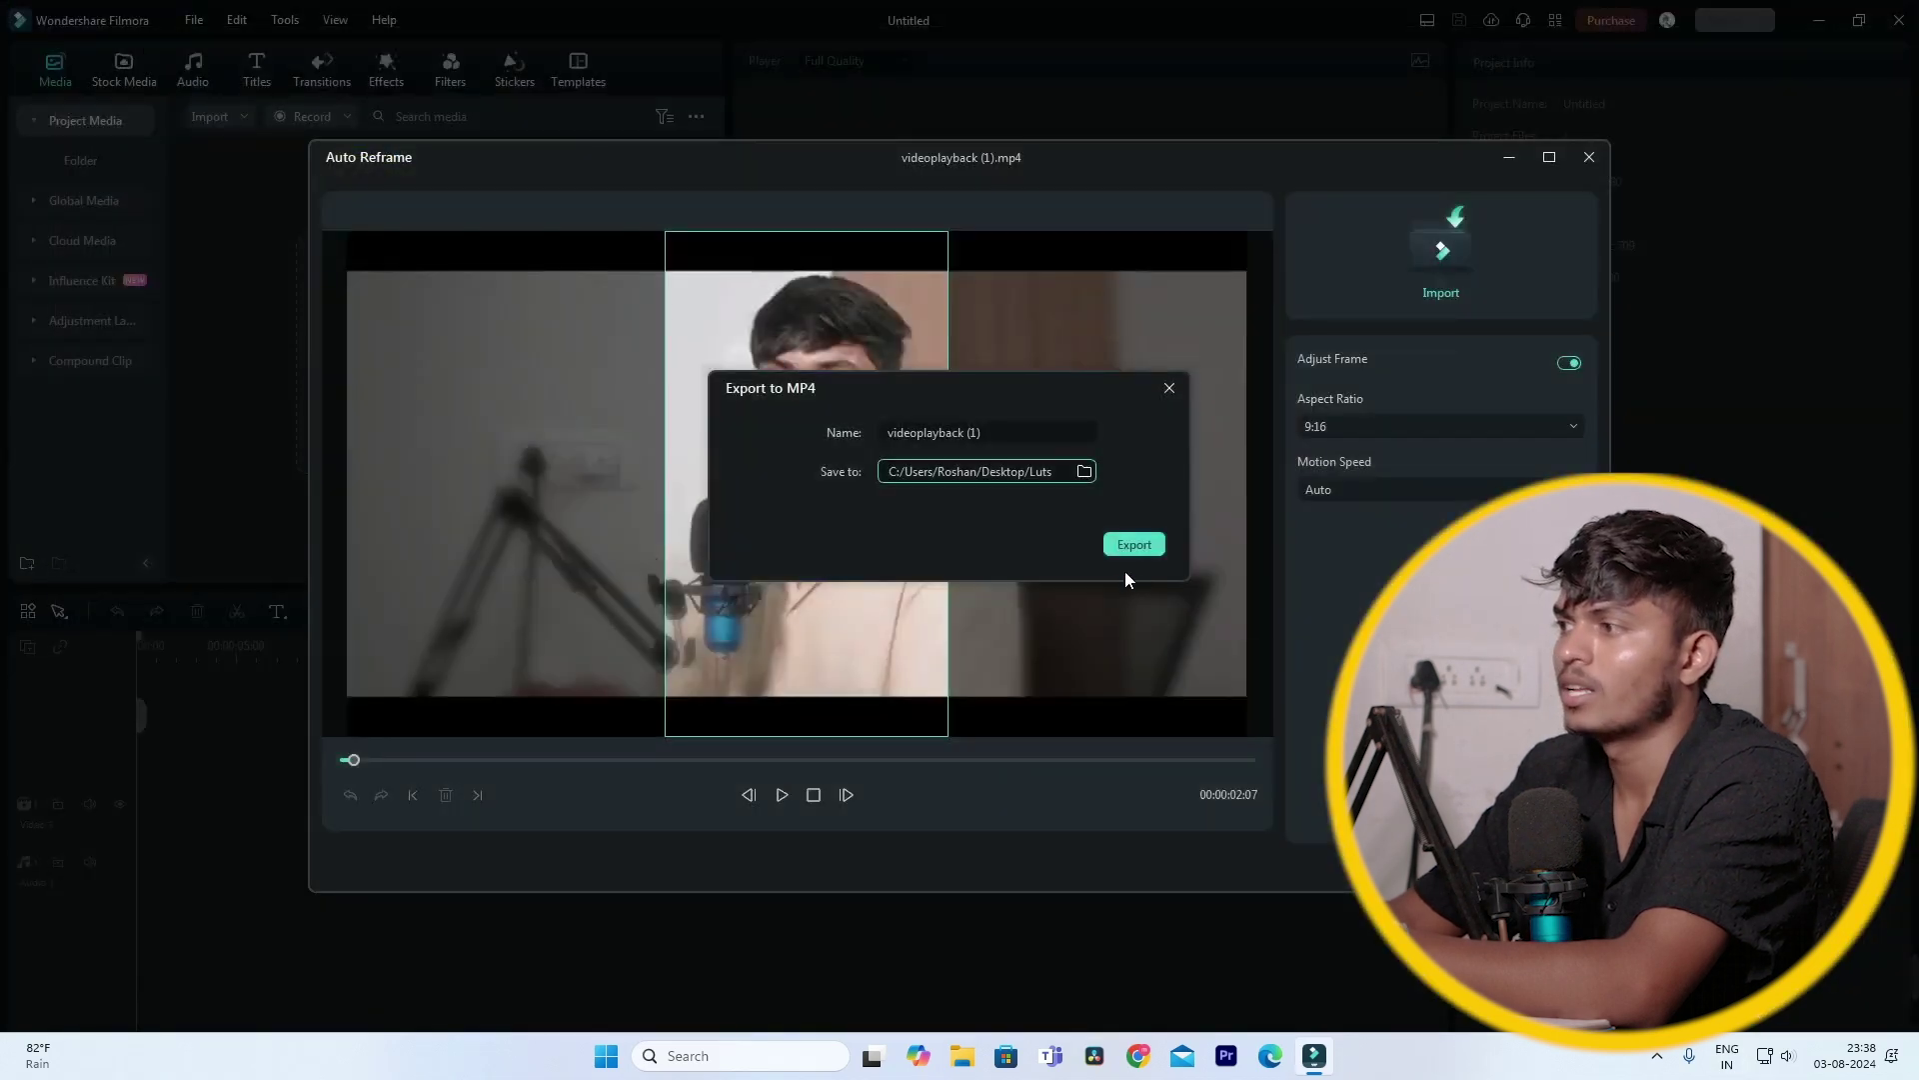
click(1118, 544)
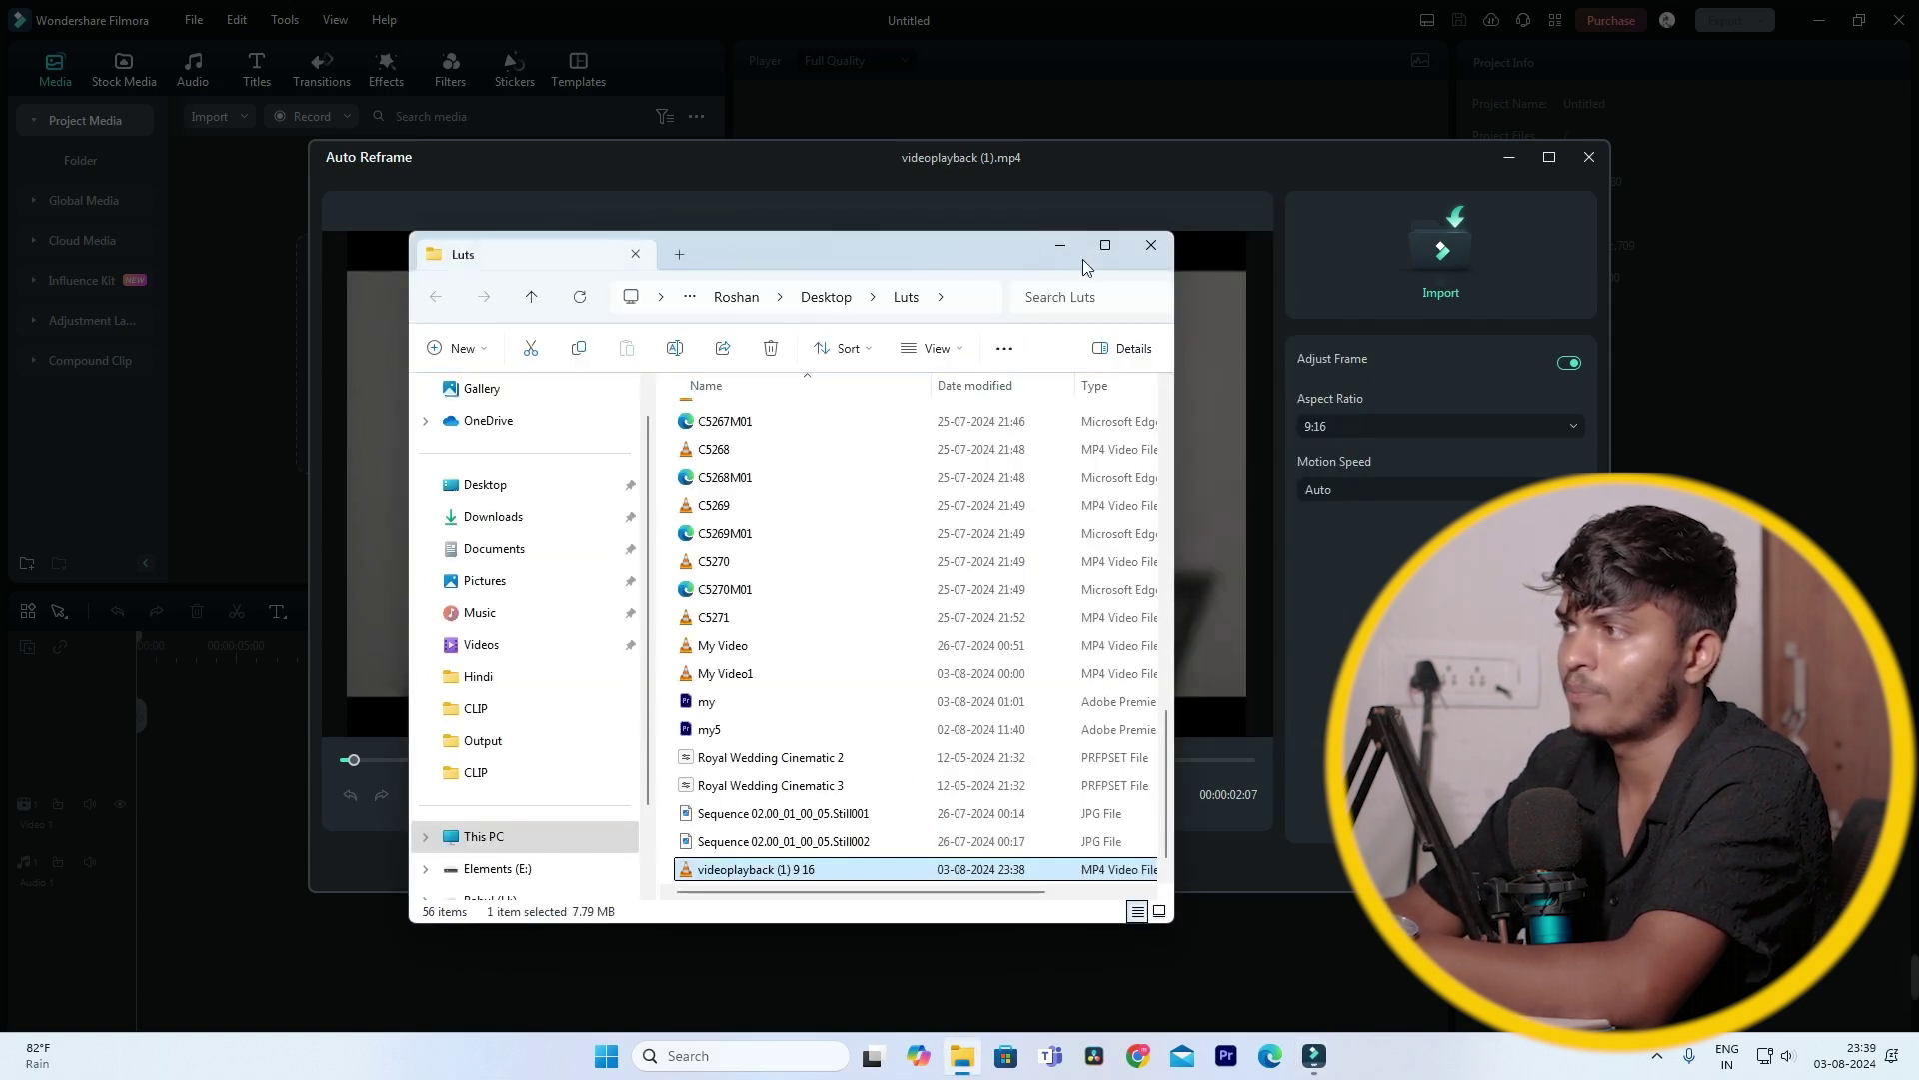
Maximize the Luts folder, switch to Large icons, and play videoplayback (1) 9 16.mp4
click(1097, 257)
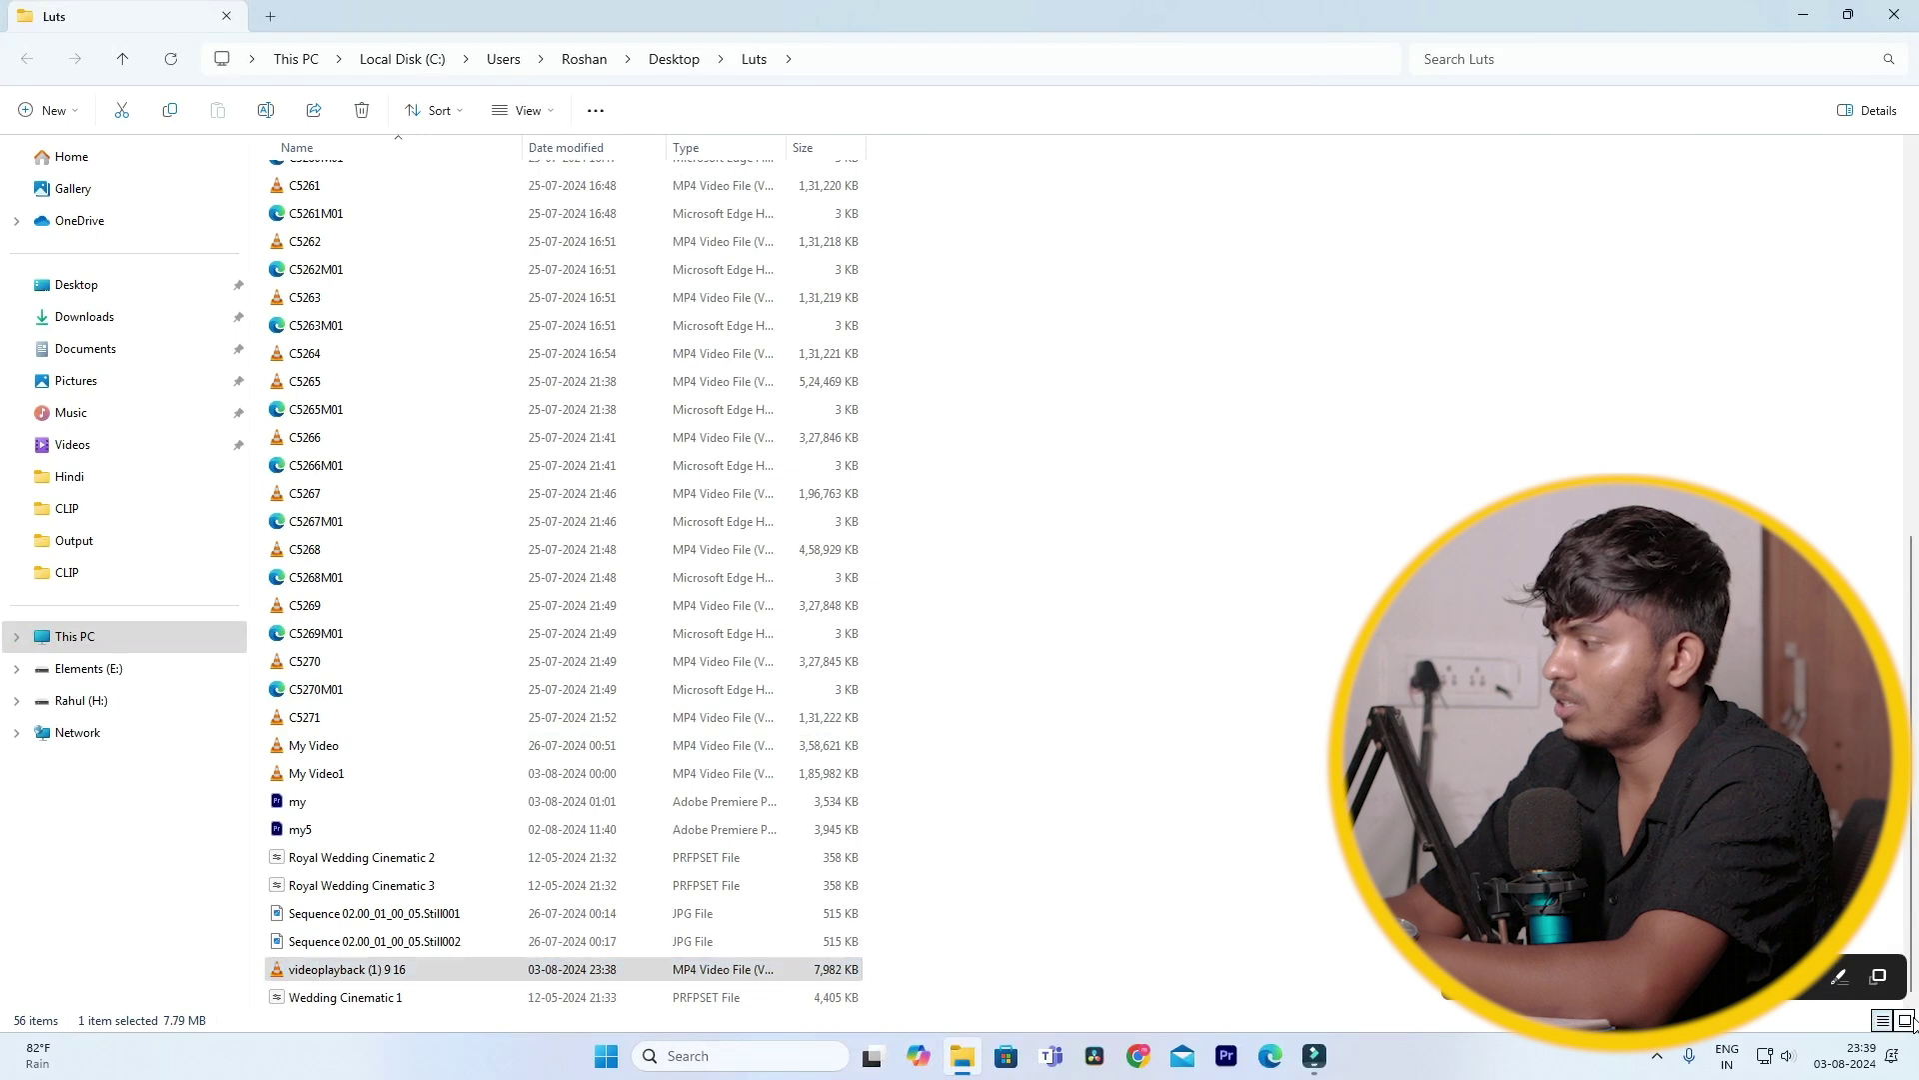
key(ctrl+shift+2)
click(1330, 619)
double_click(1294, 573)
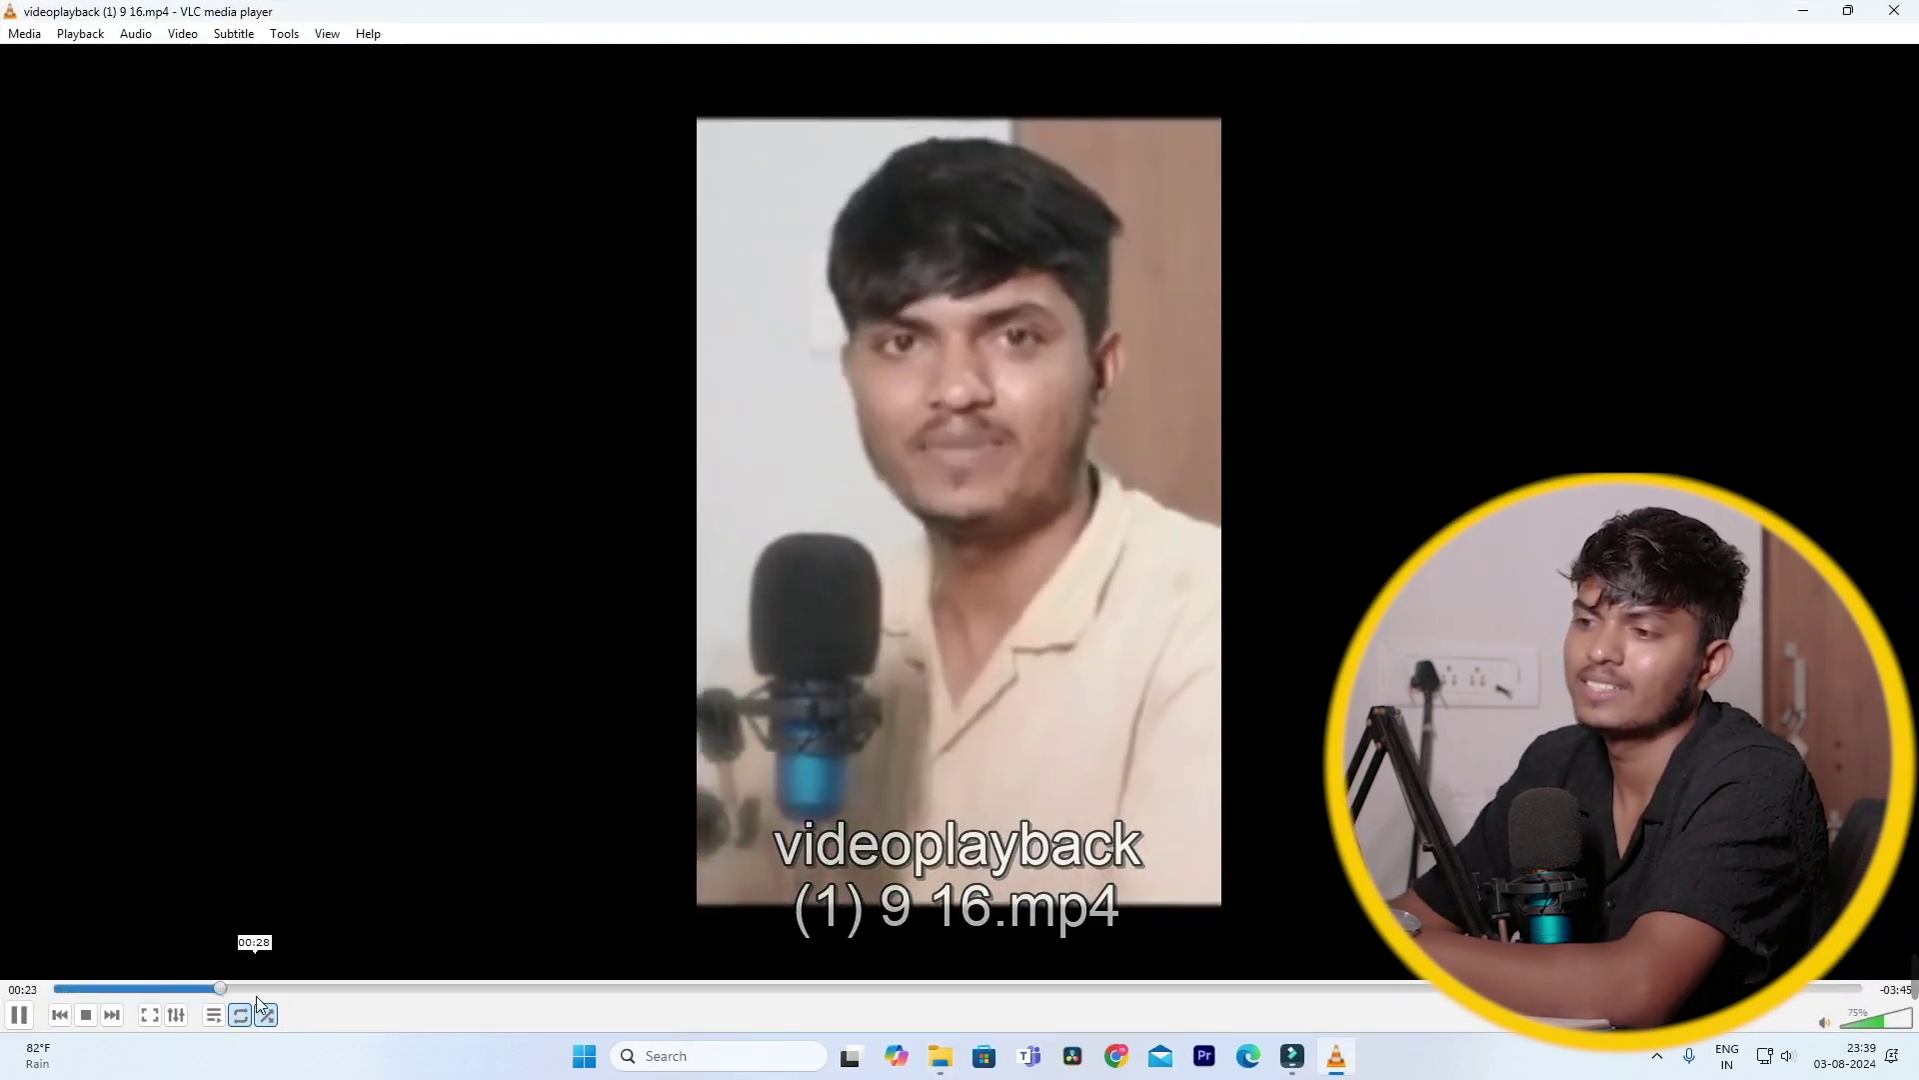
Jump the exported vertical video to about 31 s and then 1:09, then quit VLC
click(281, 990)
drag(304, 990, 557, 990)
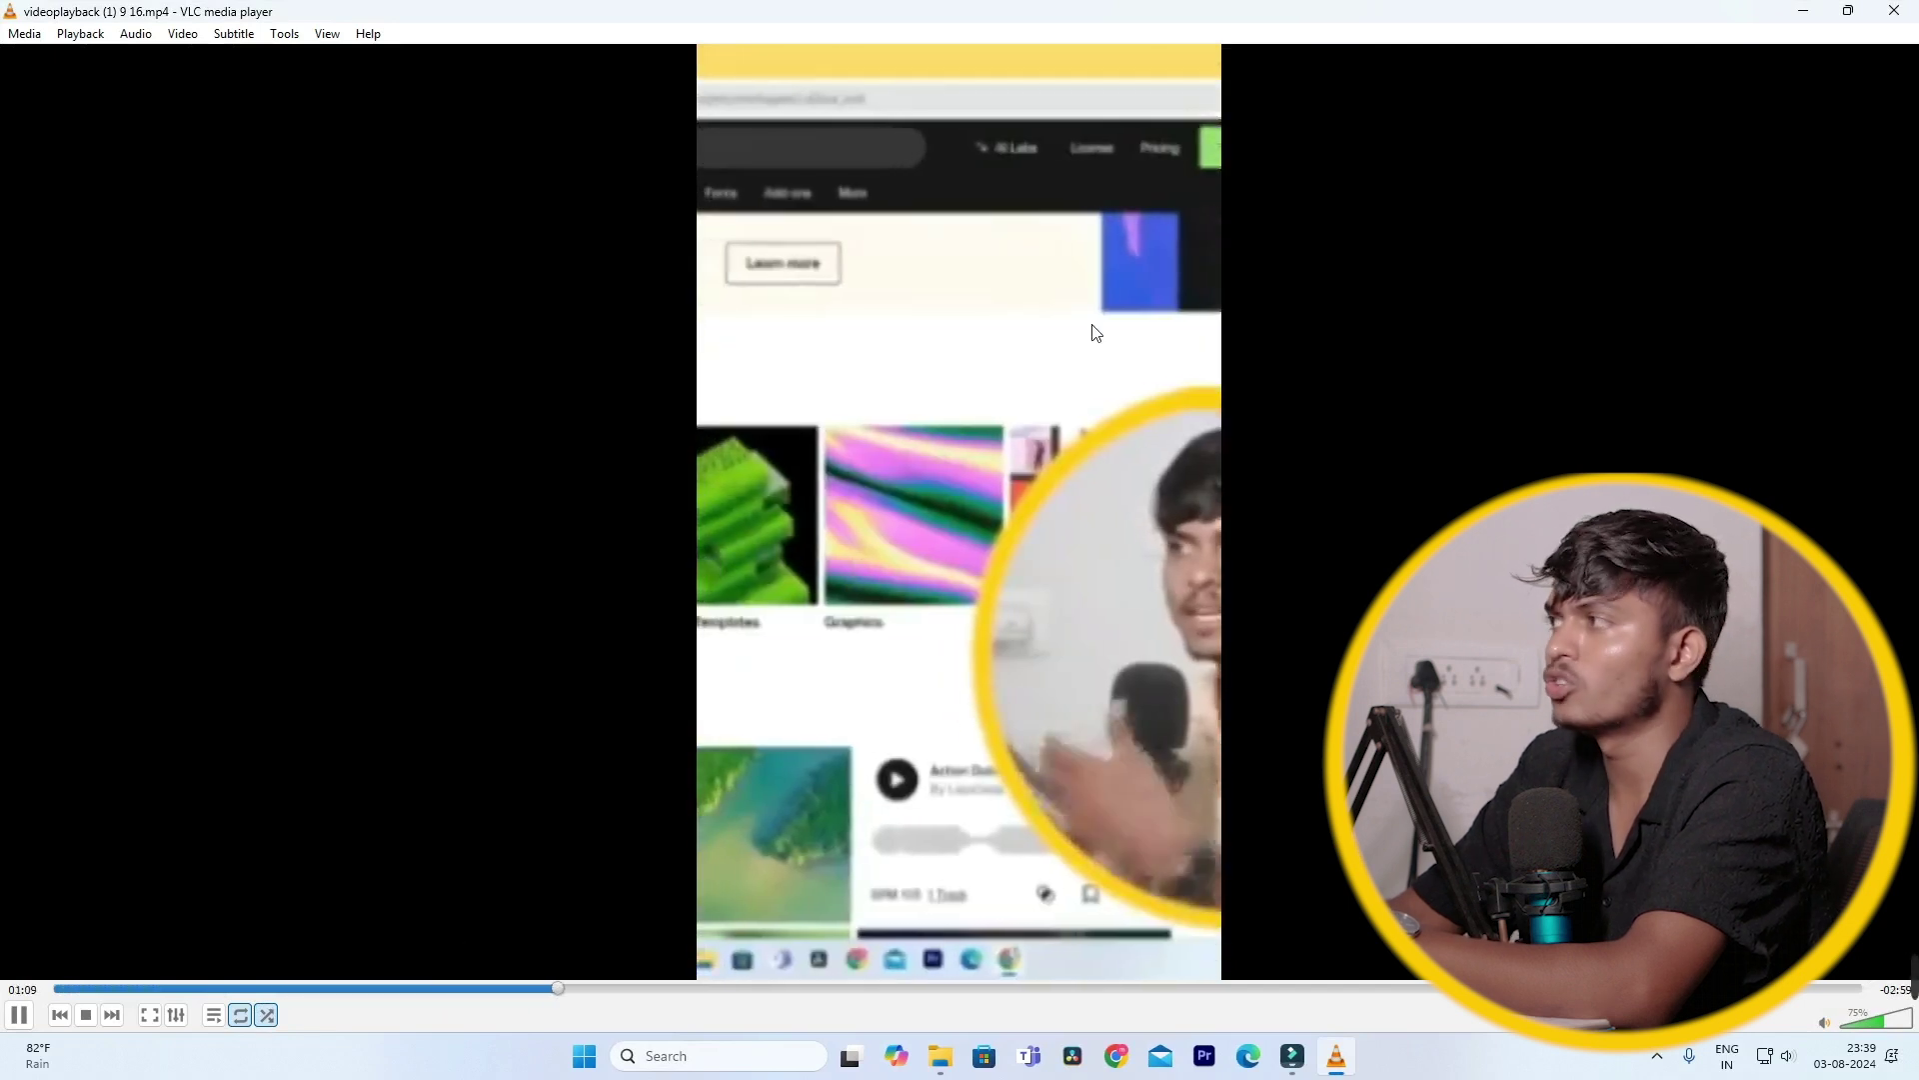
key(alt+F4)
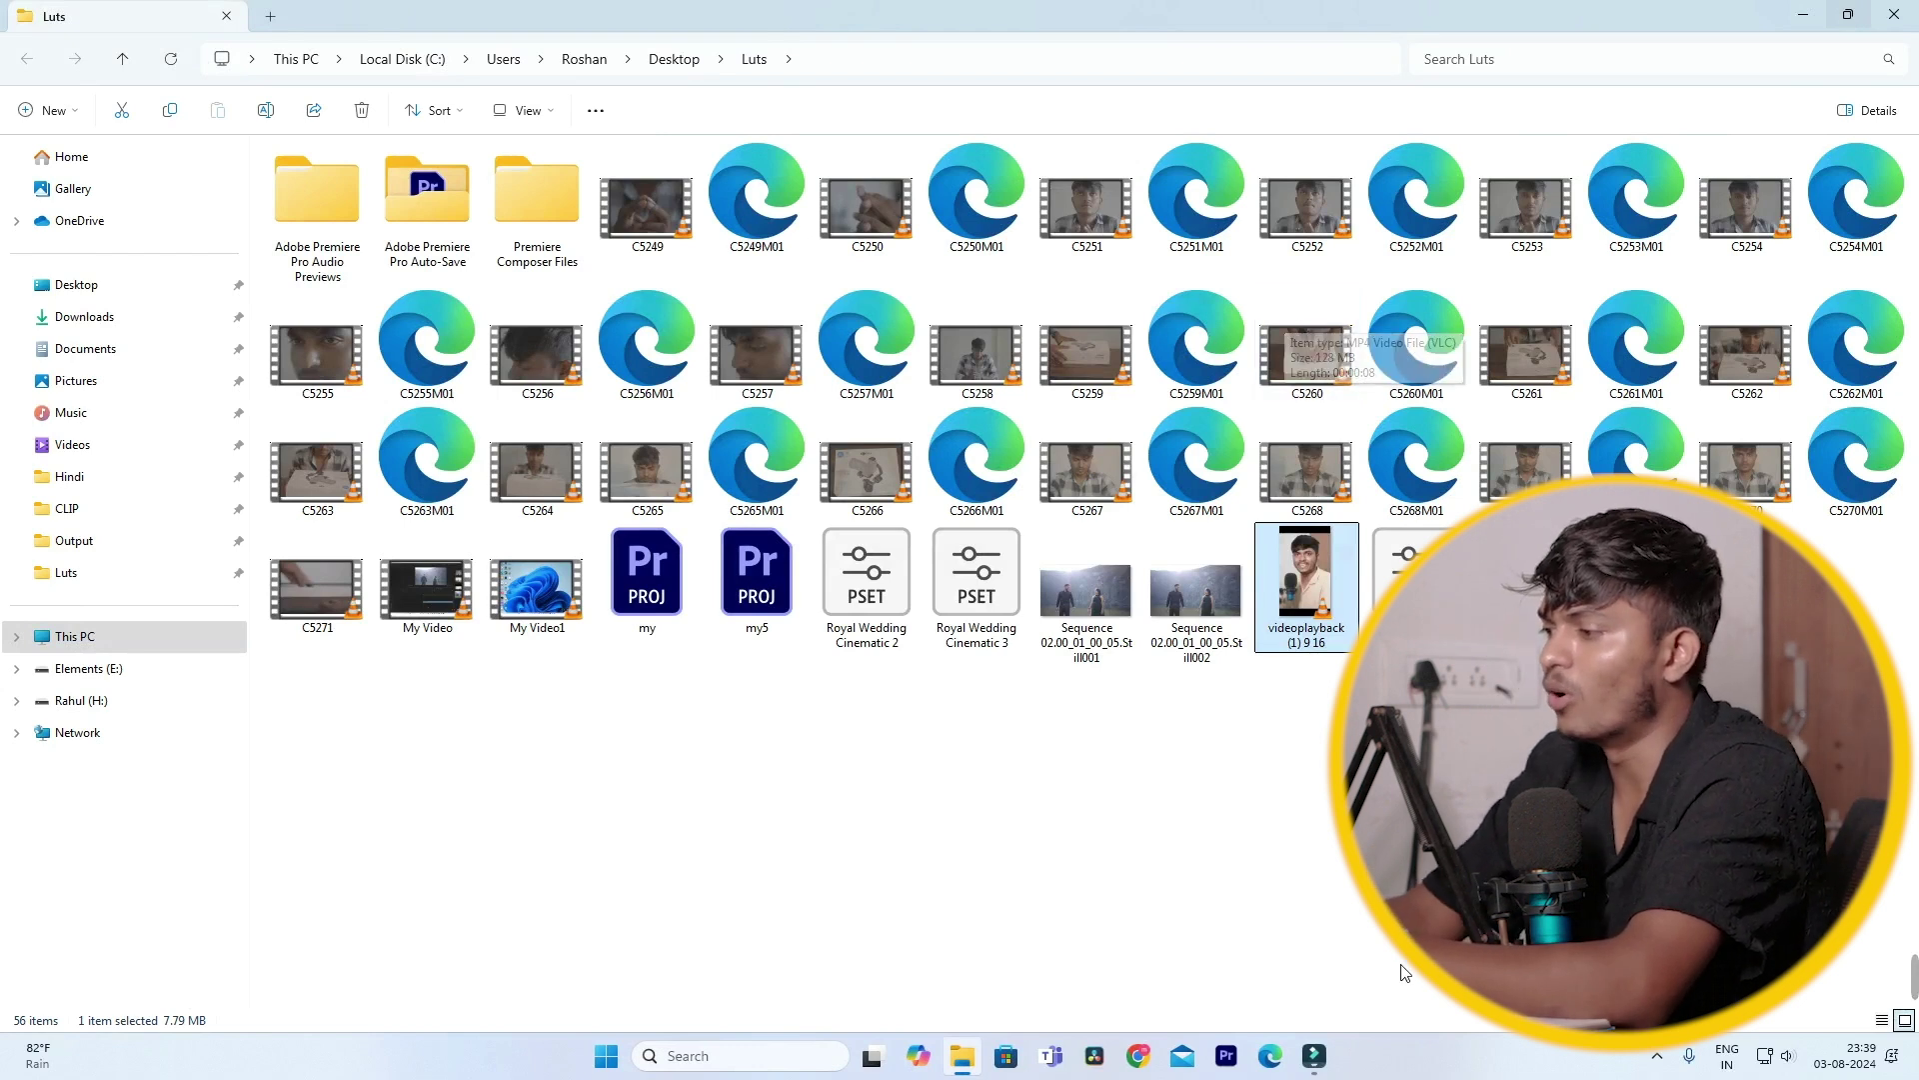
Bring Filmora's AI Toolbox launcher in front of the Luts folder from the taskbar
click(1359, 1057)
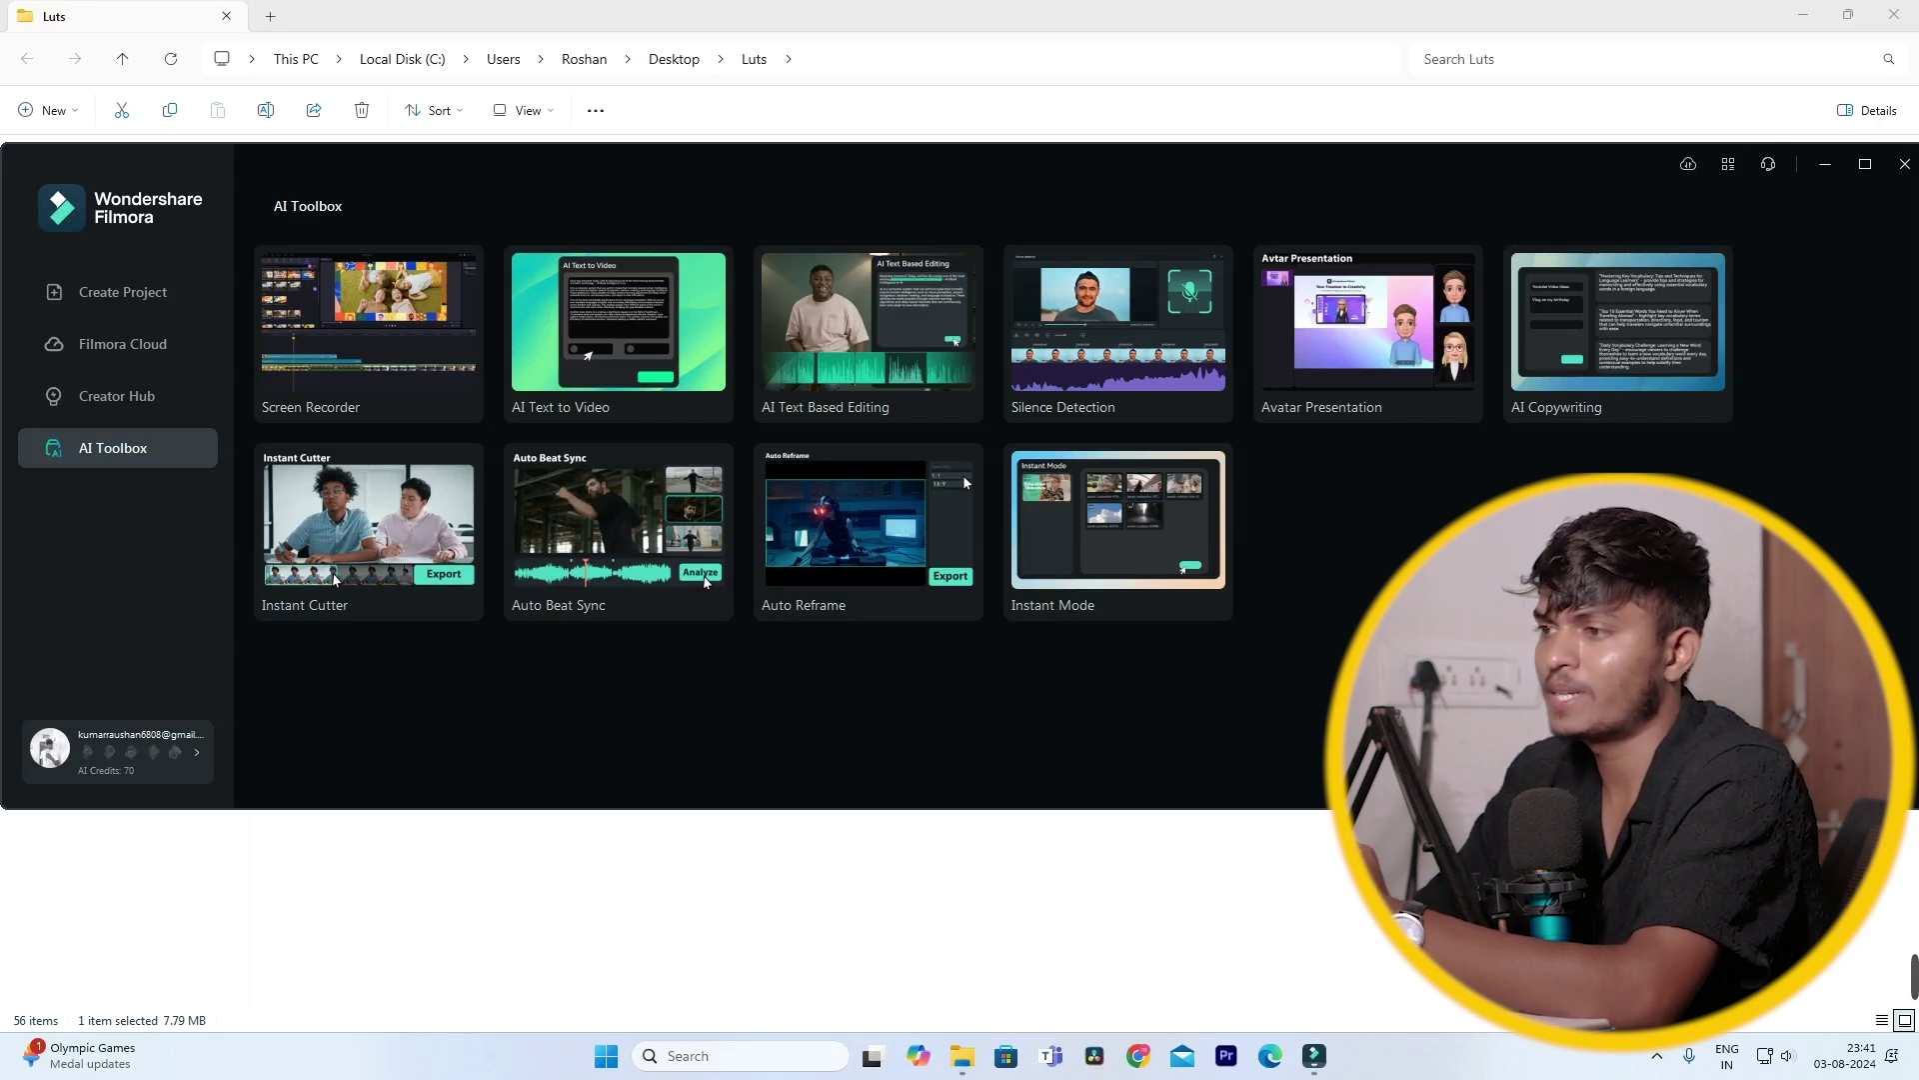
Open the Auto Beat Sync tool and start Import Media for its Auto Highlight footage
click(570, 556)
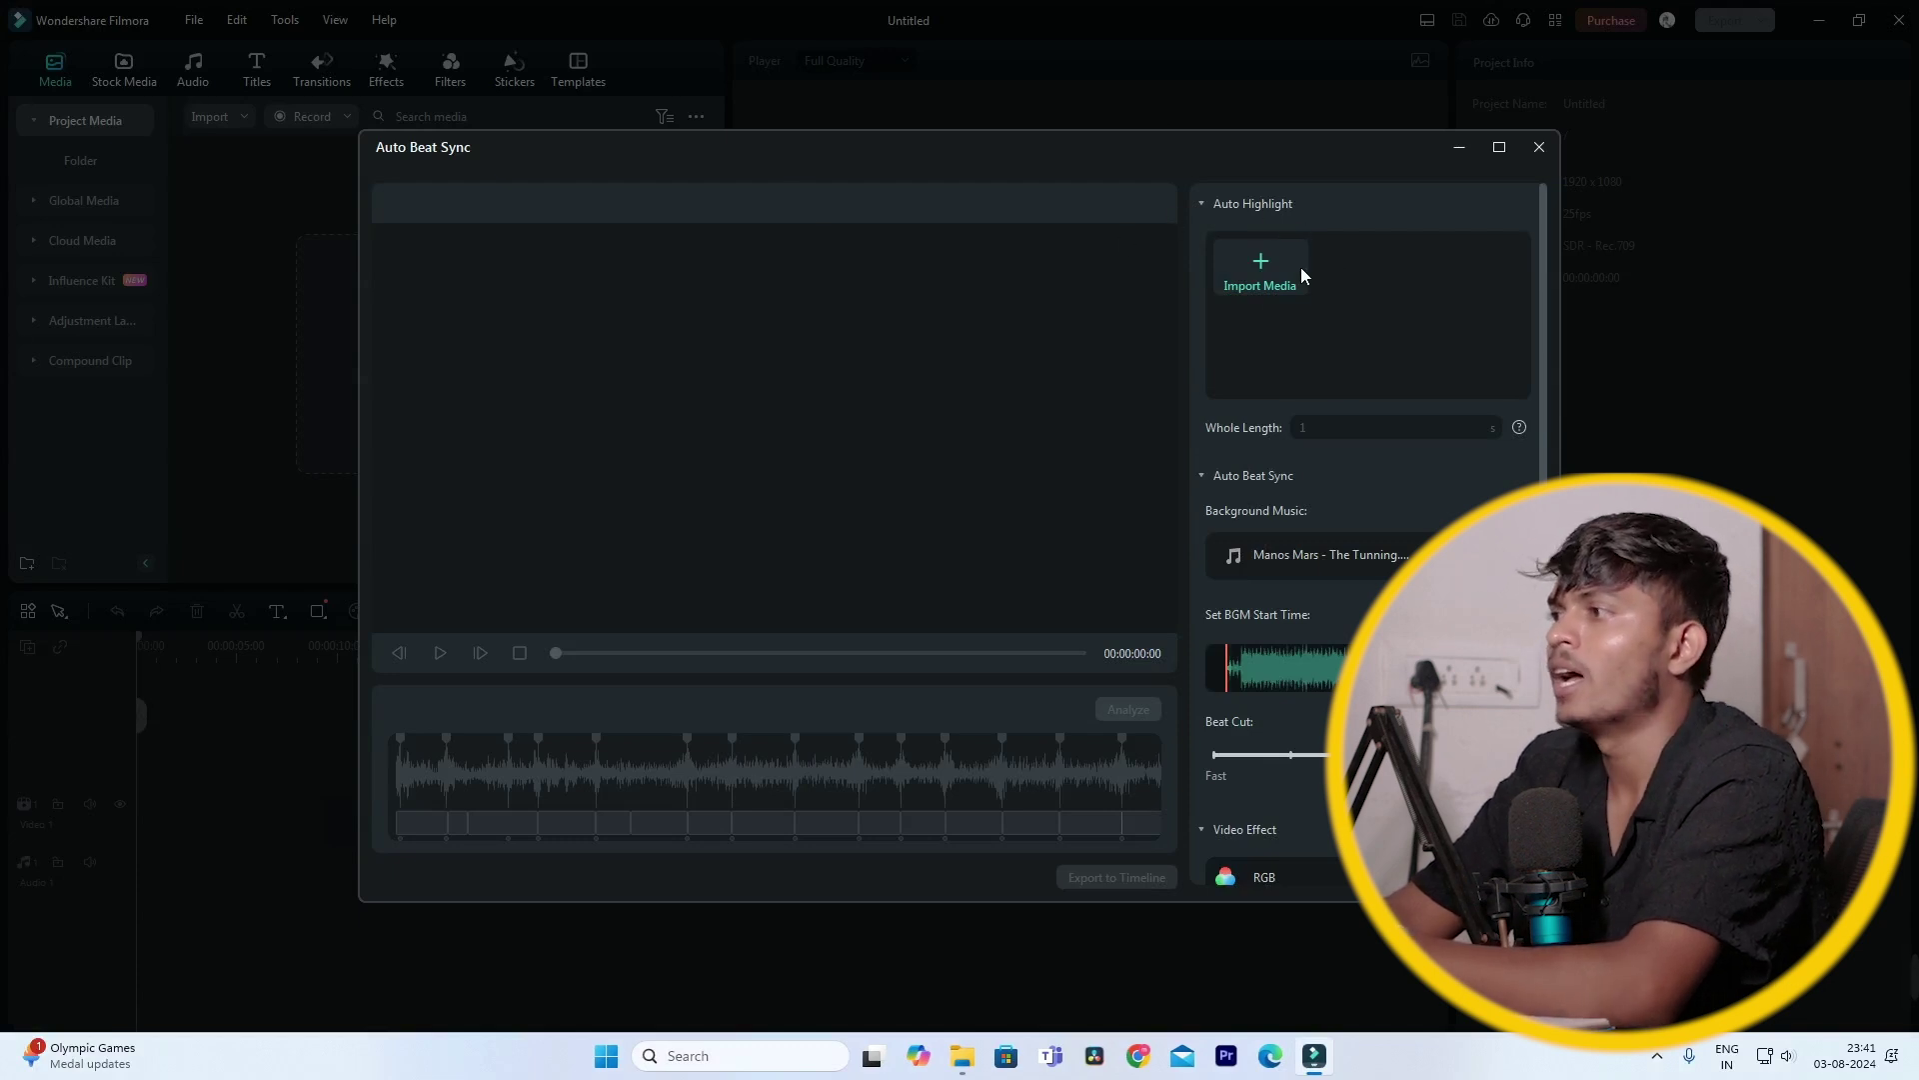
click(1261, 276)
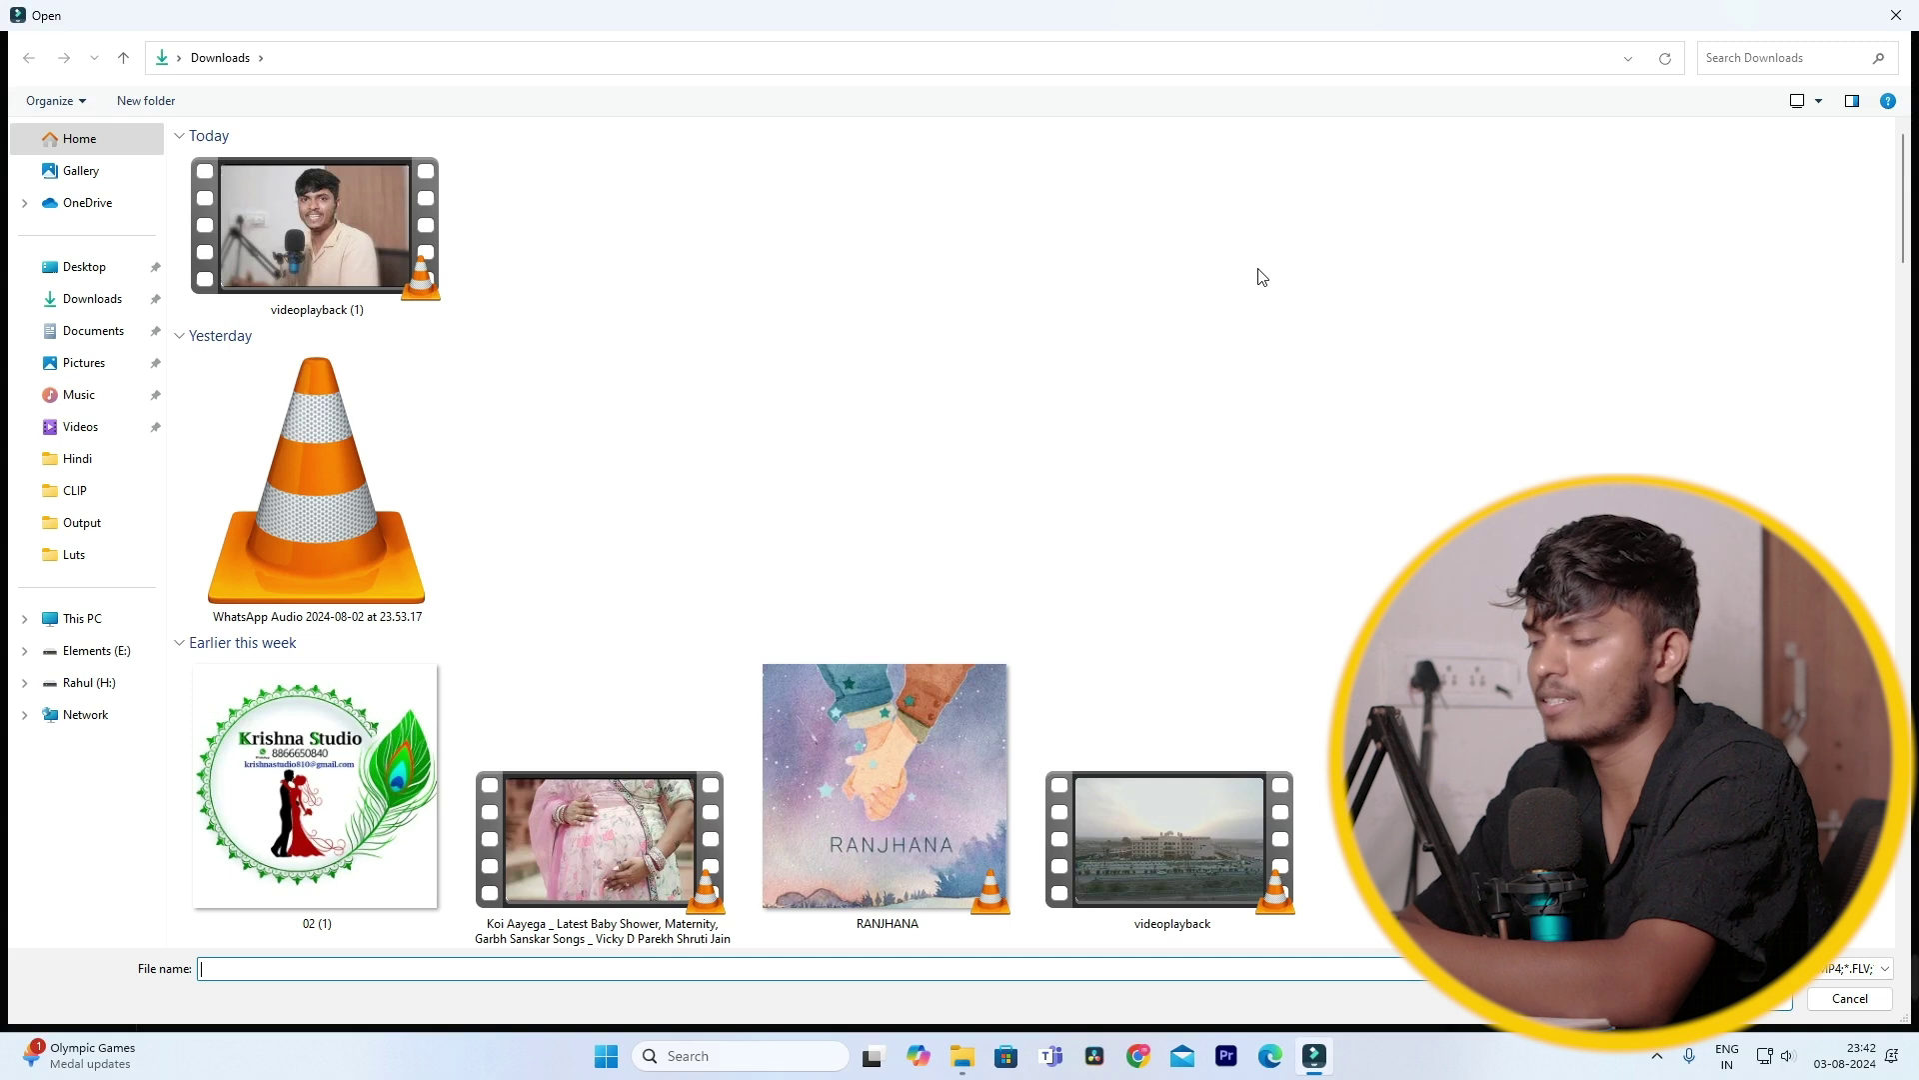
Import clips C0004–C0028 from D:\2024\mitesh\Kachi gam\Wedding\Card 4 as highlights
click(104, 627)
double_click(516, 192)
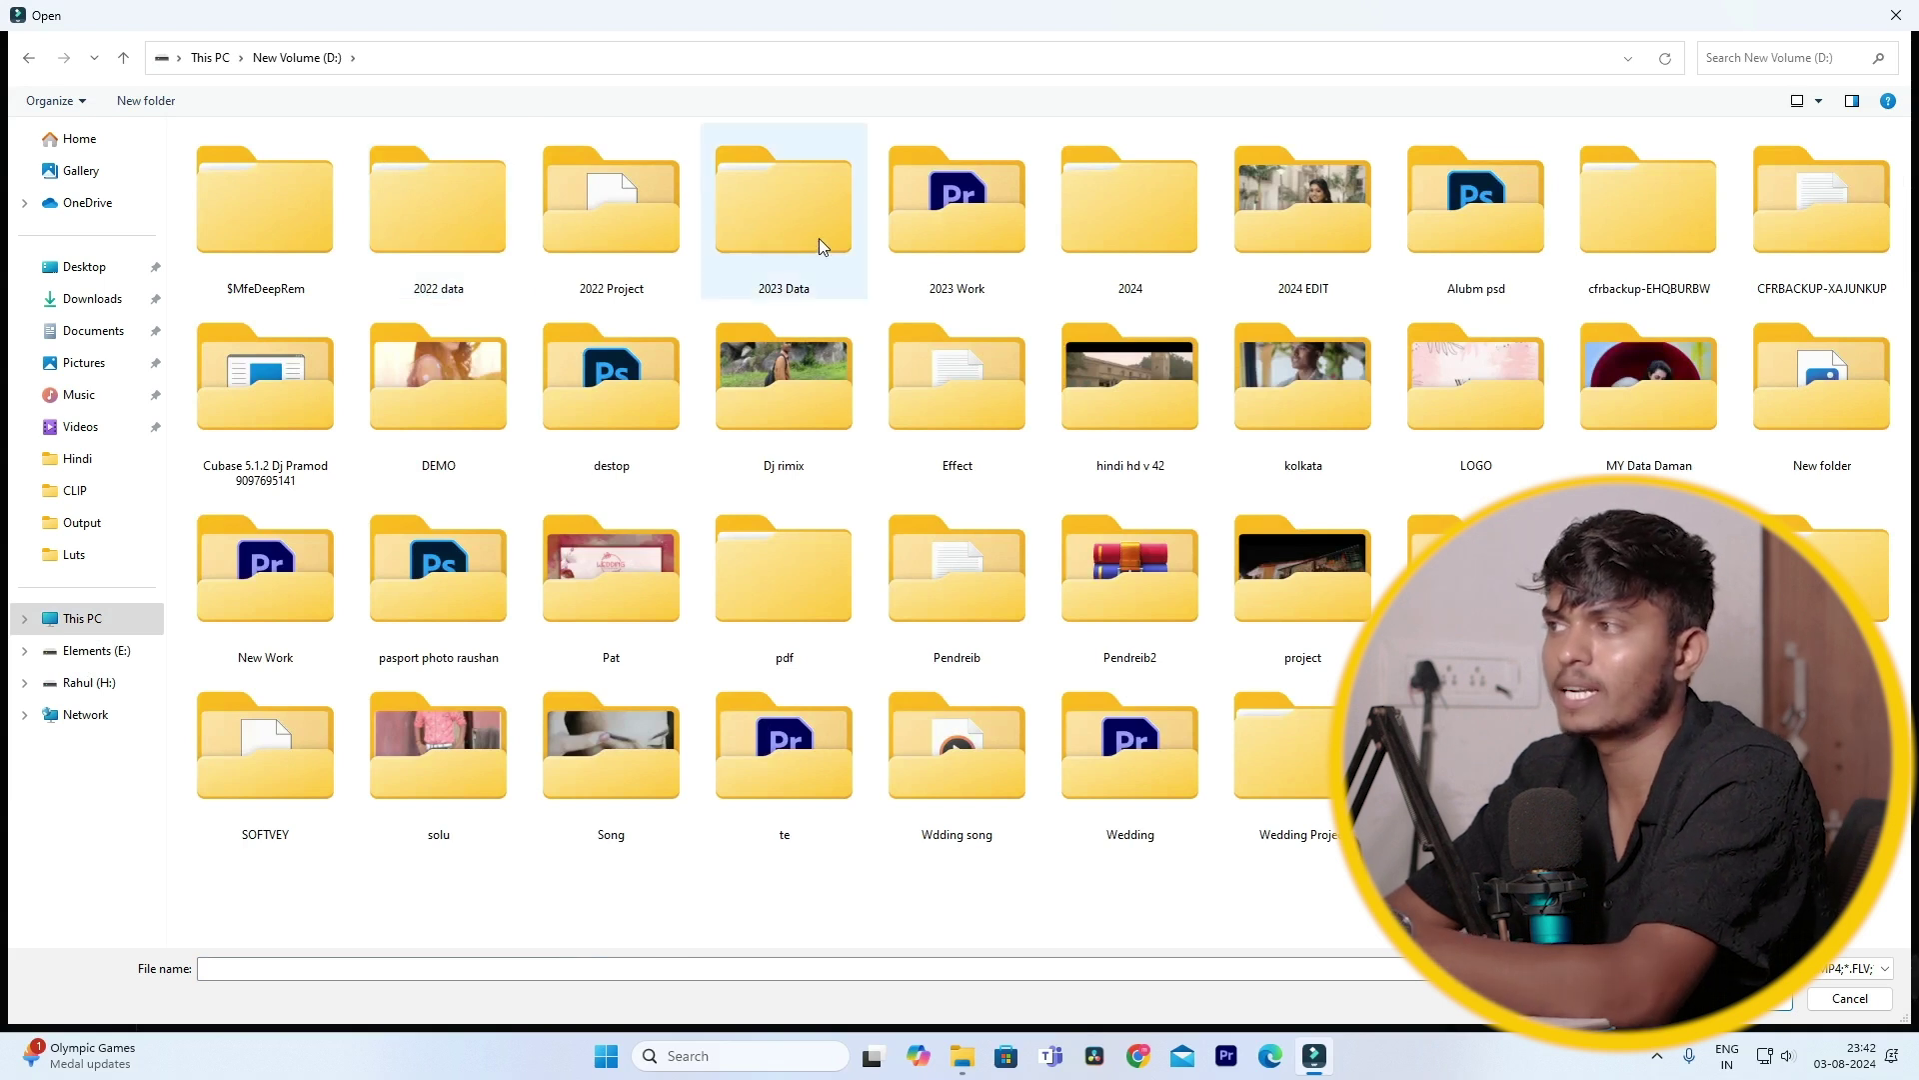
double_click(1157, 246)
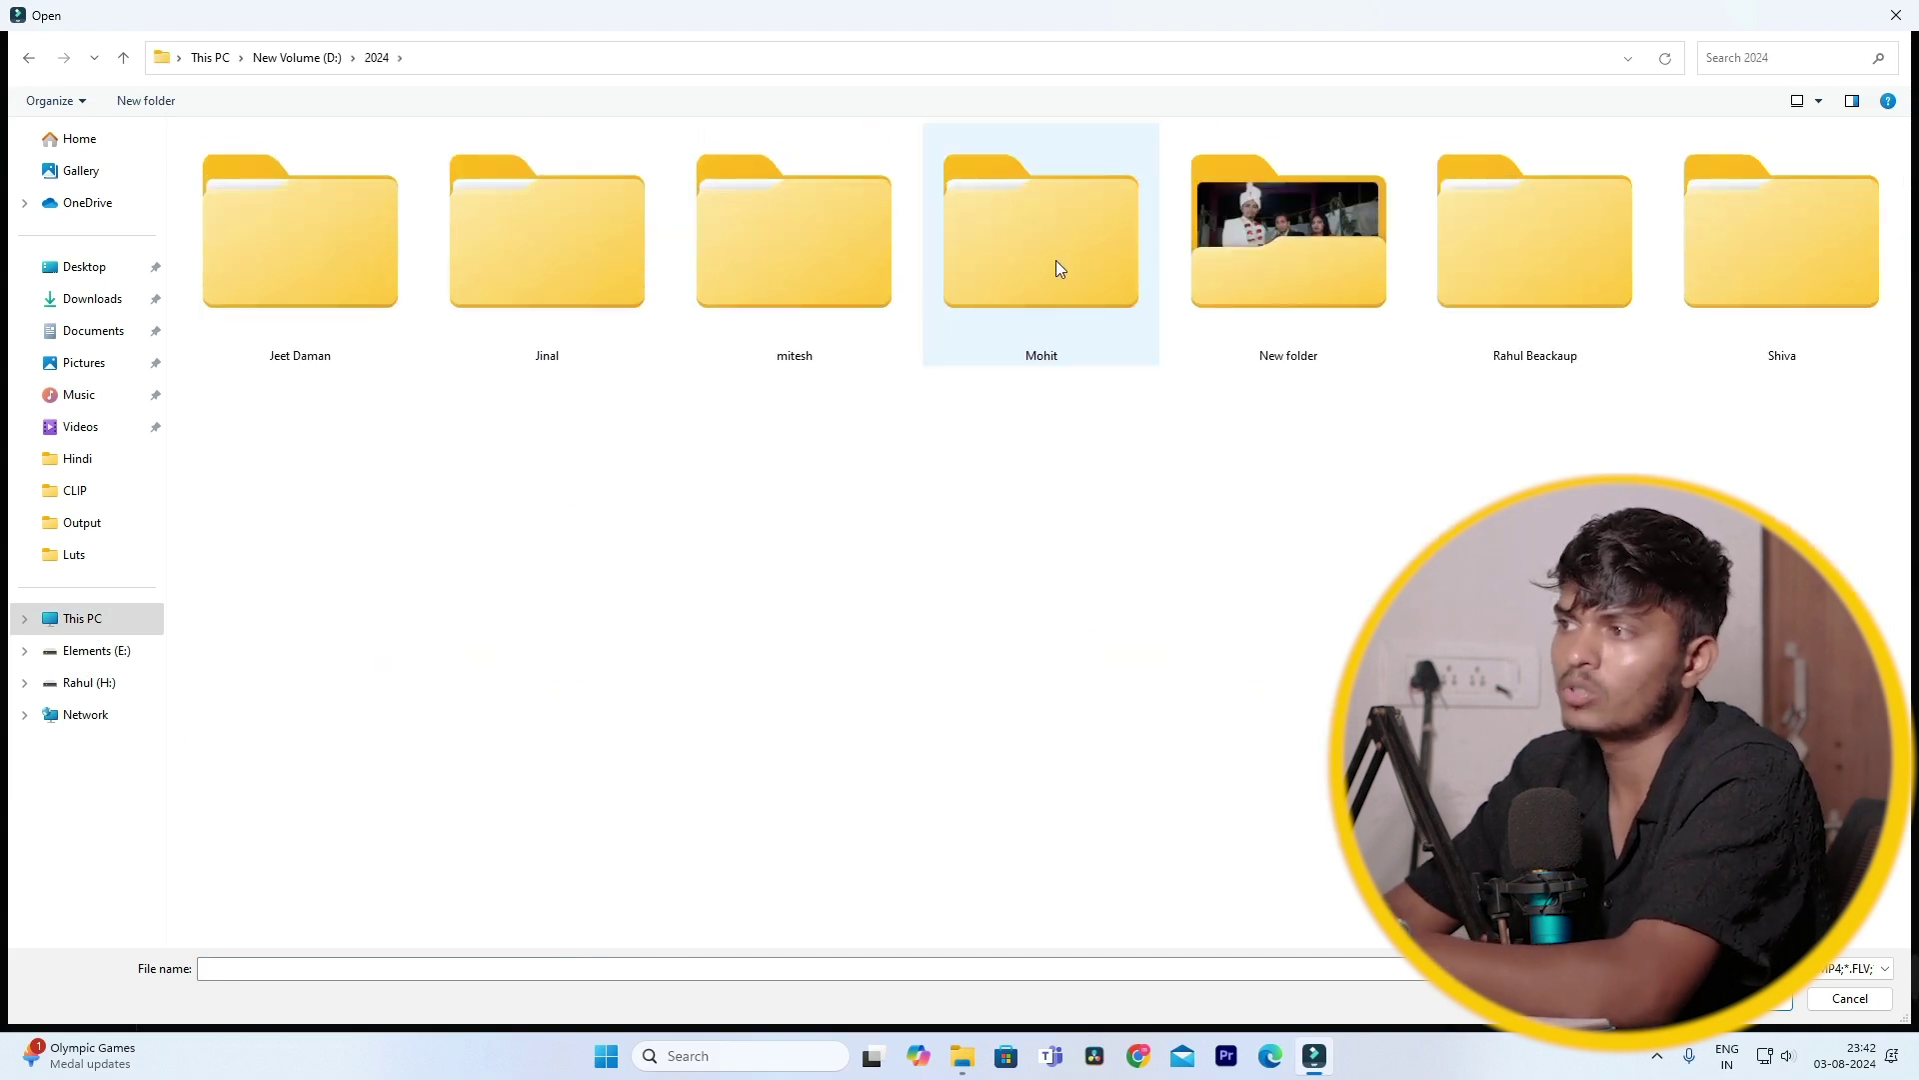
double_click(878, 272)
double_click(300, 162)
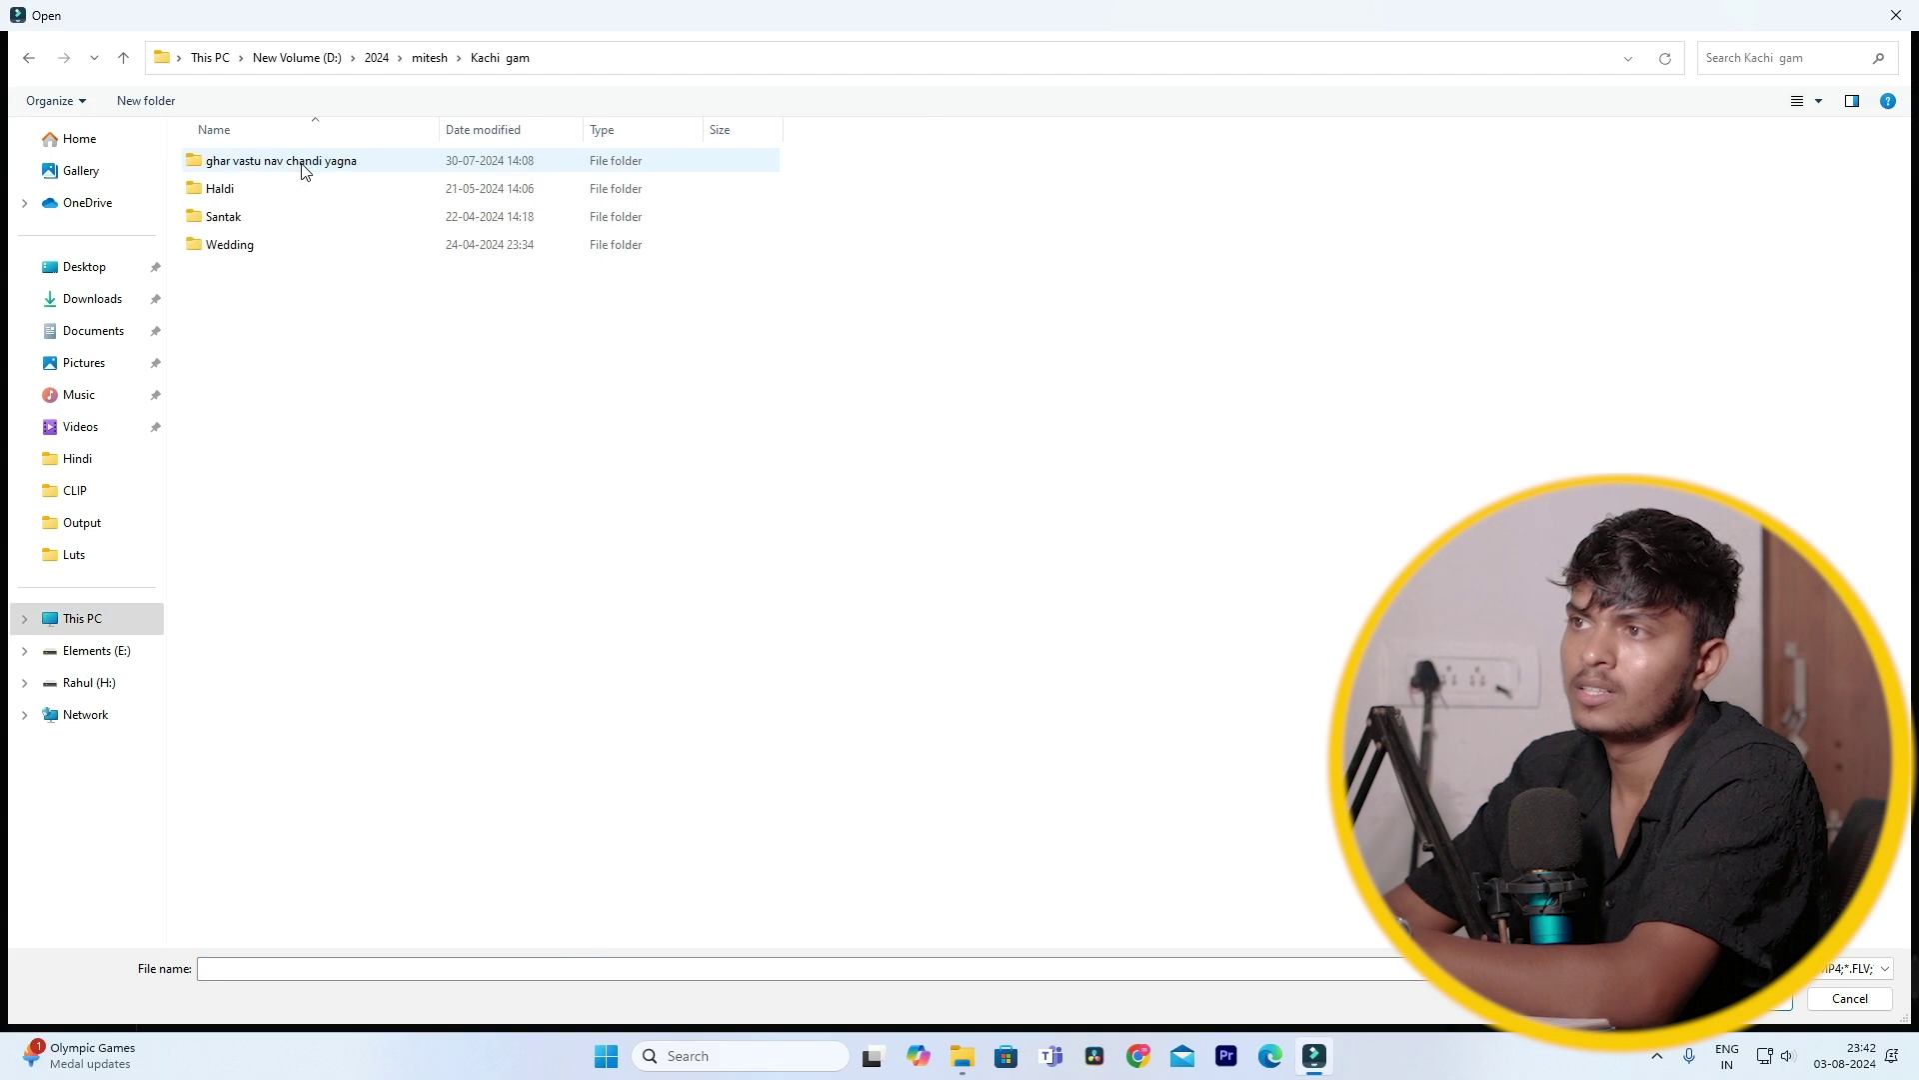
double_click(268, 244)
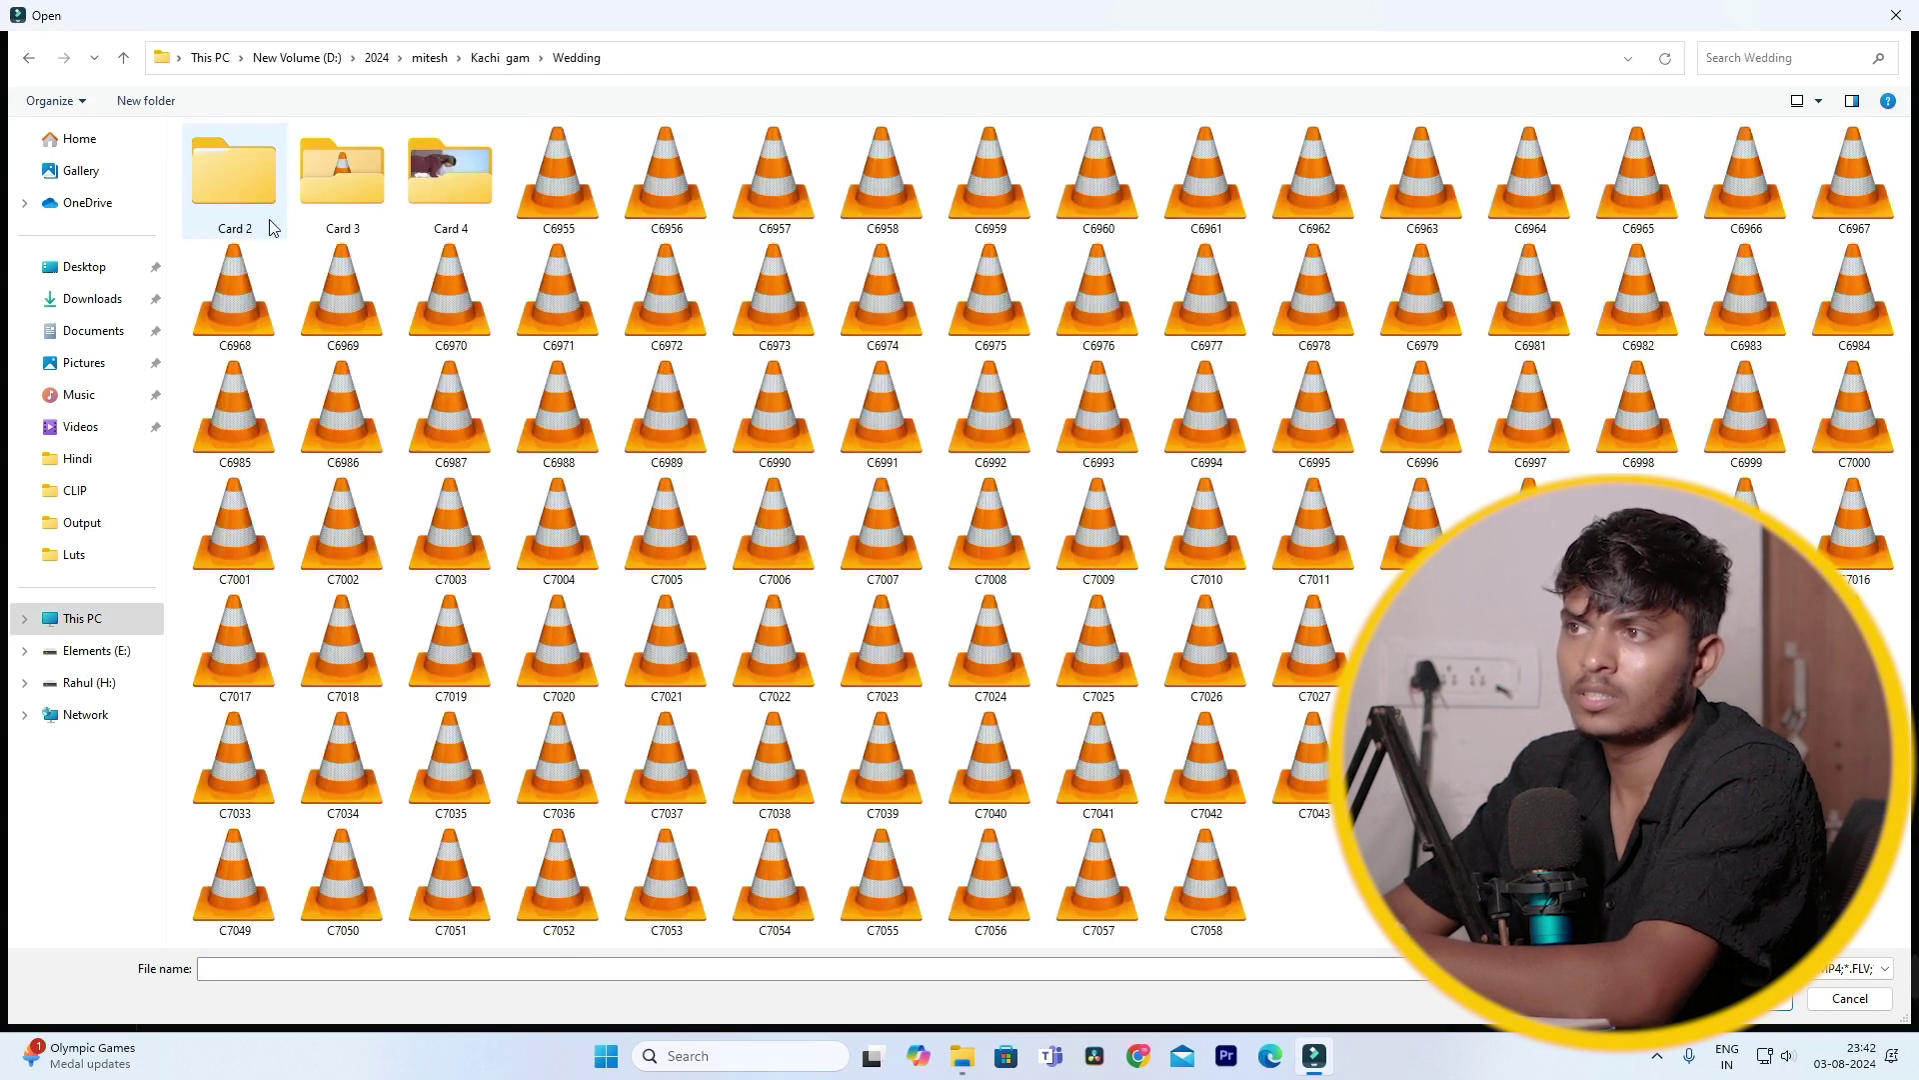
double_click(457, 182)
click(598, 138)
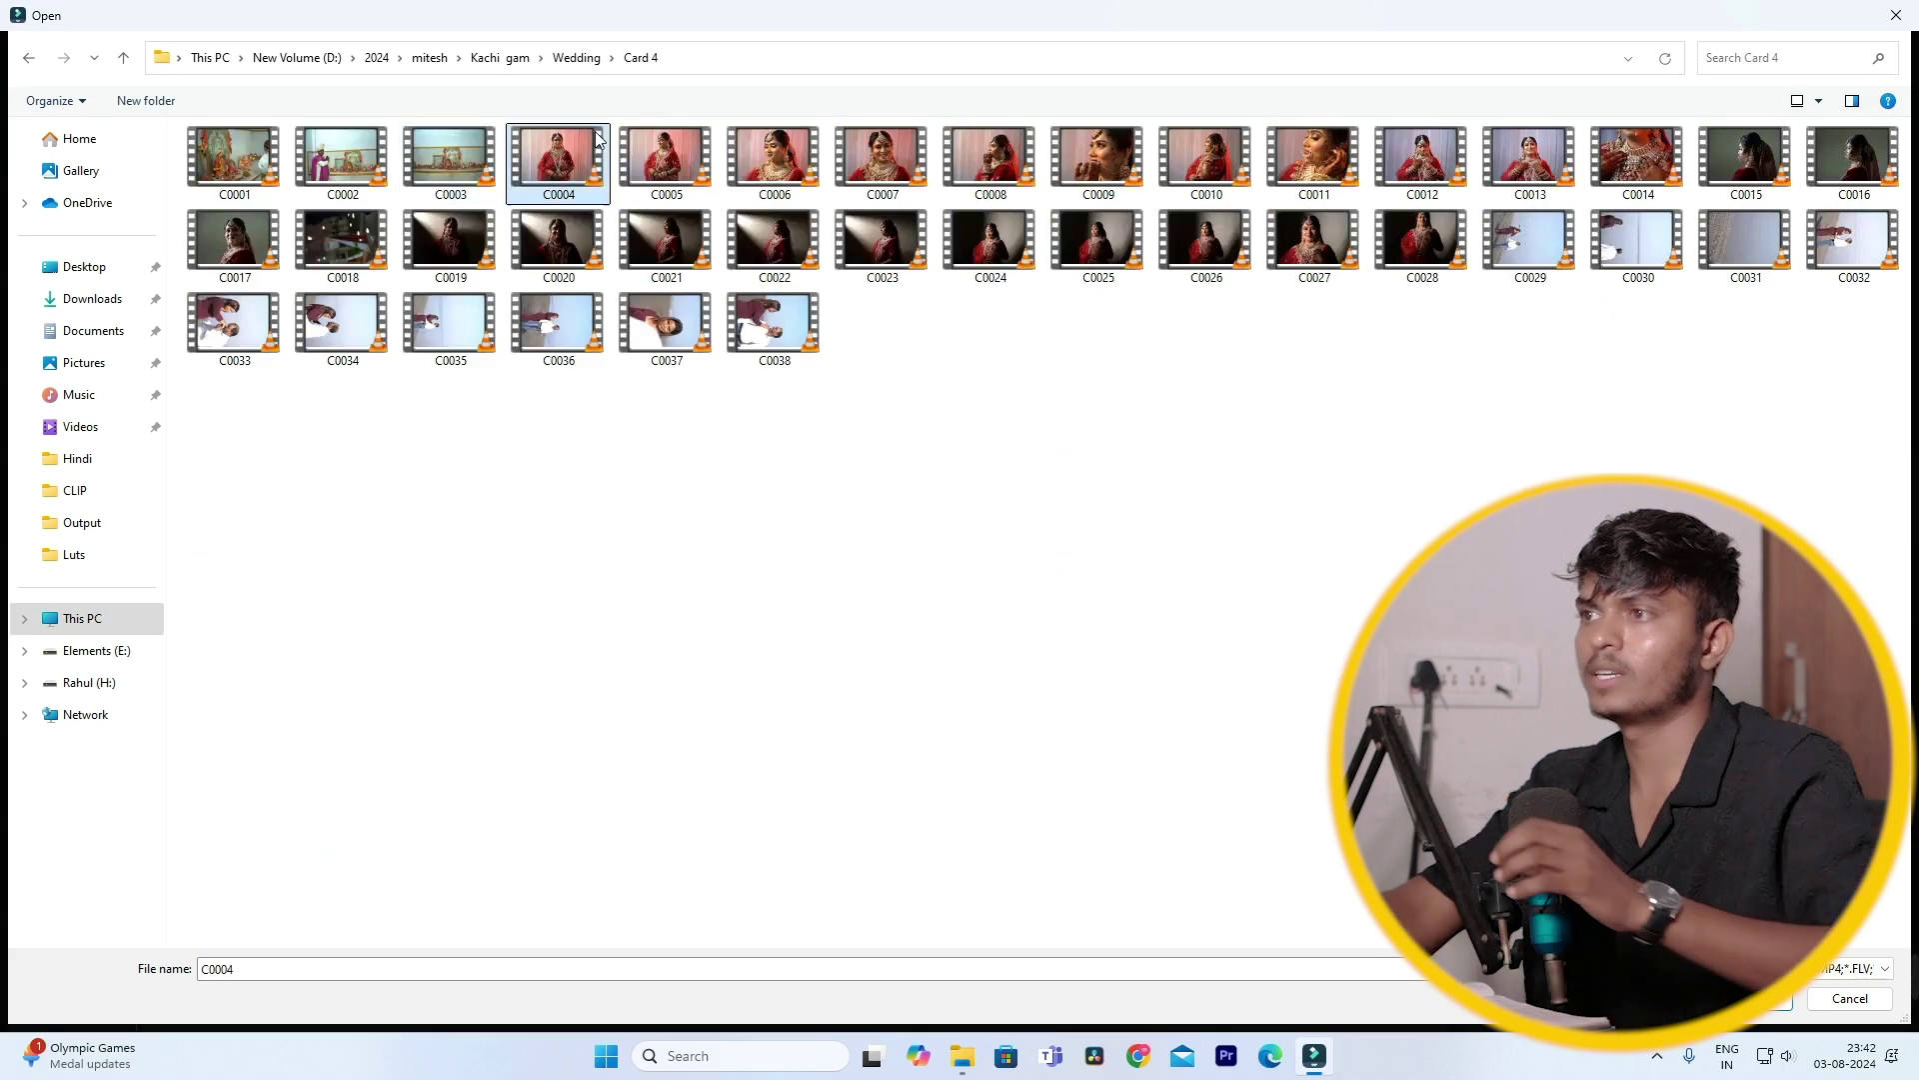
shift+click(1402, 249)
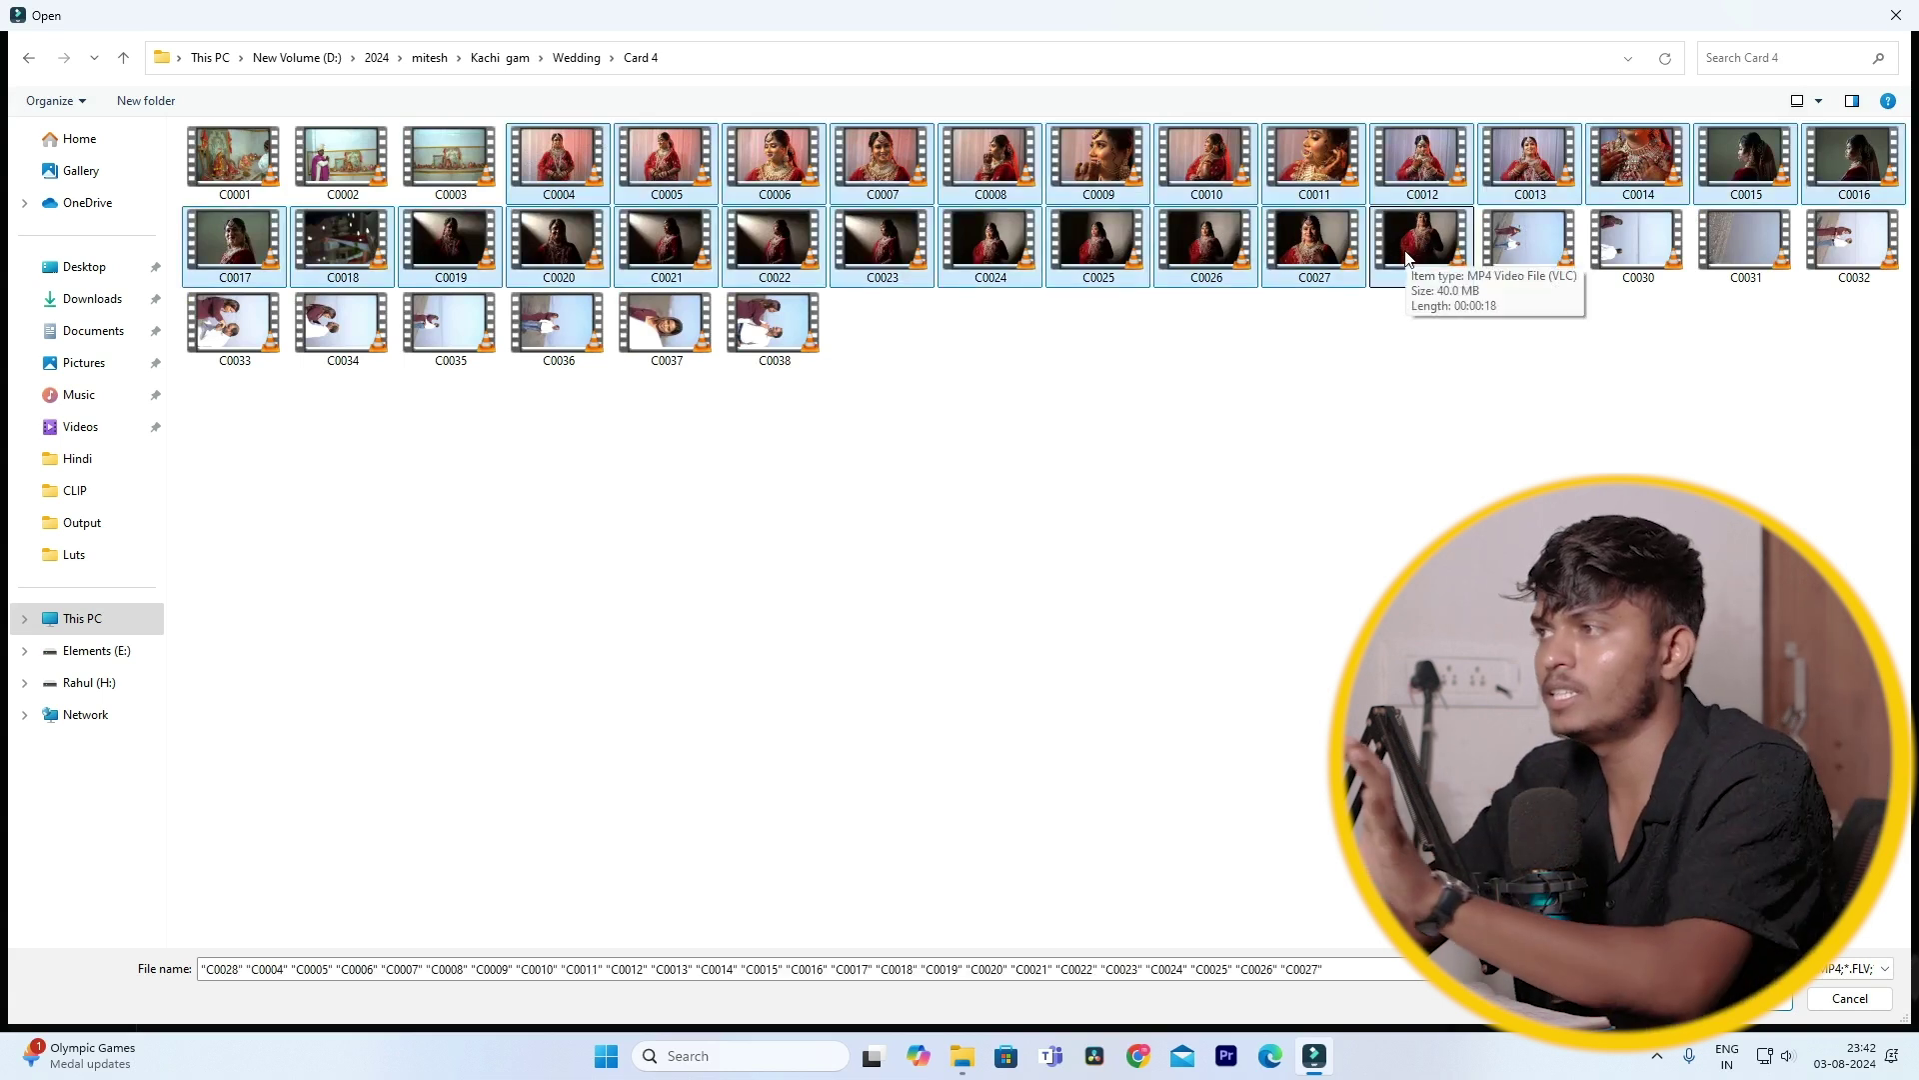
key(Return)
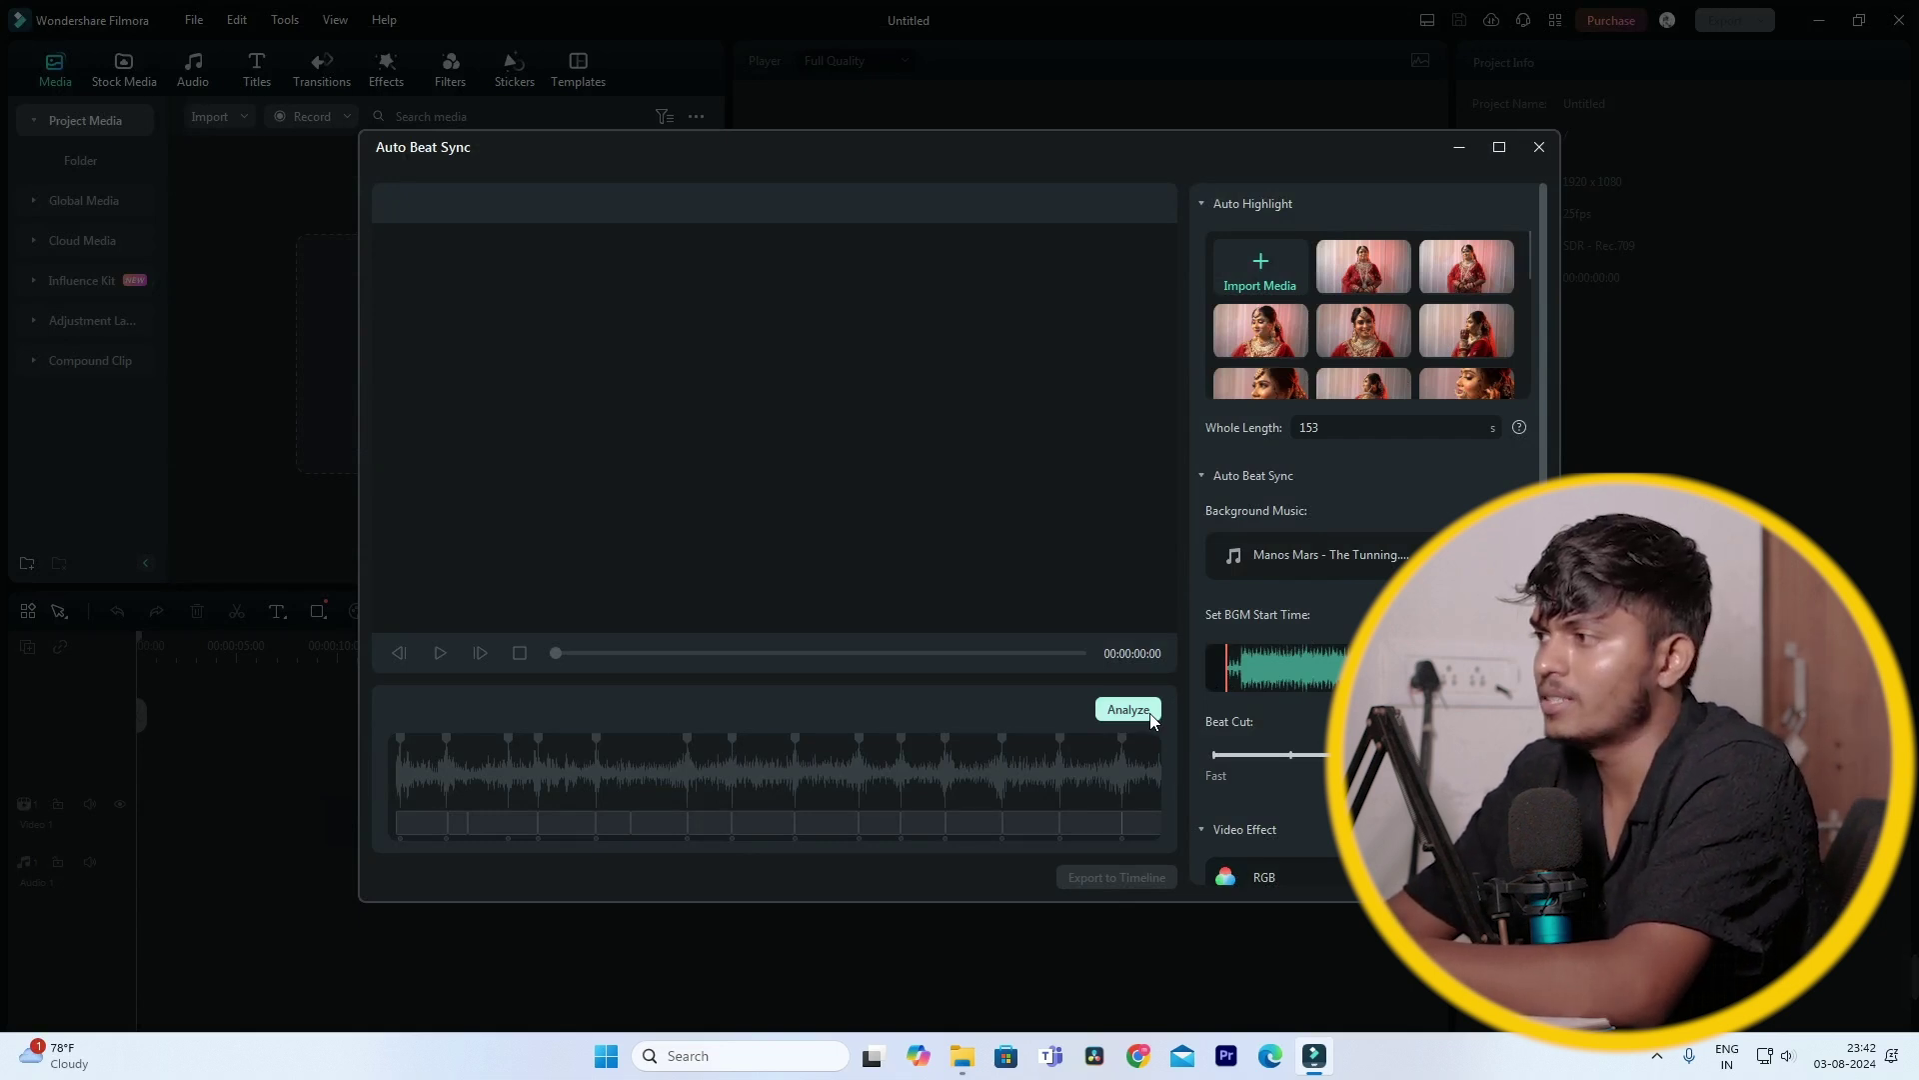
Run Analyze to build the beat-matched highlight edit, moving the progress window slightly left
click(1128, 710)
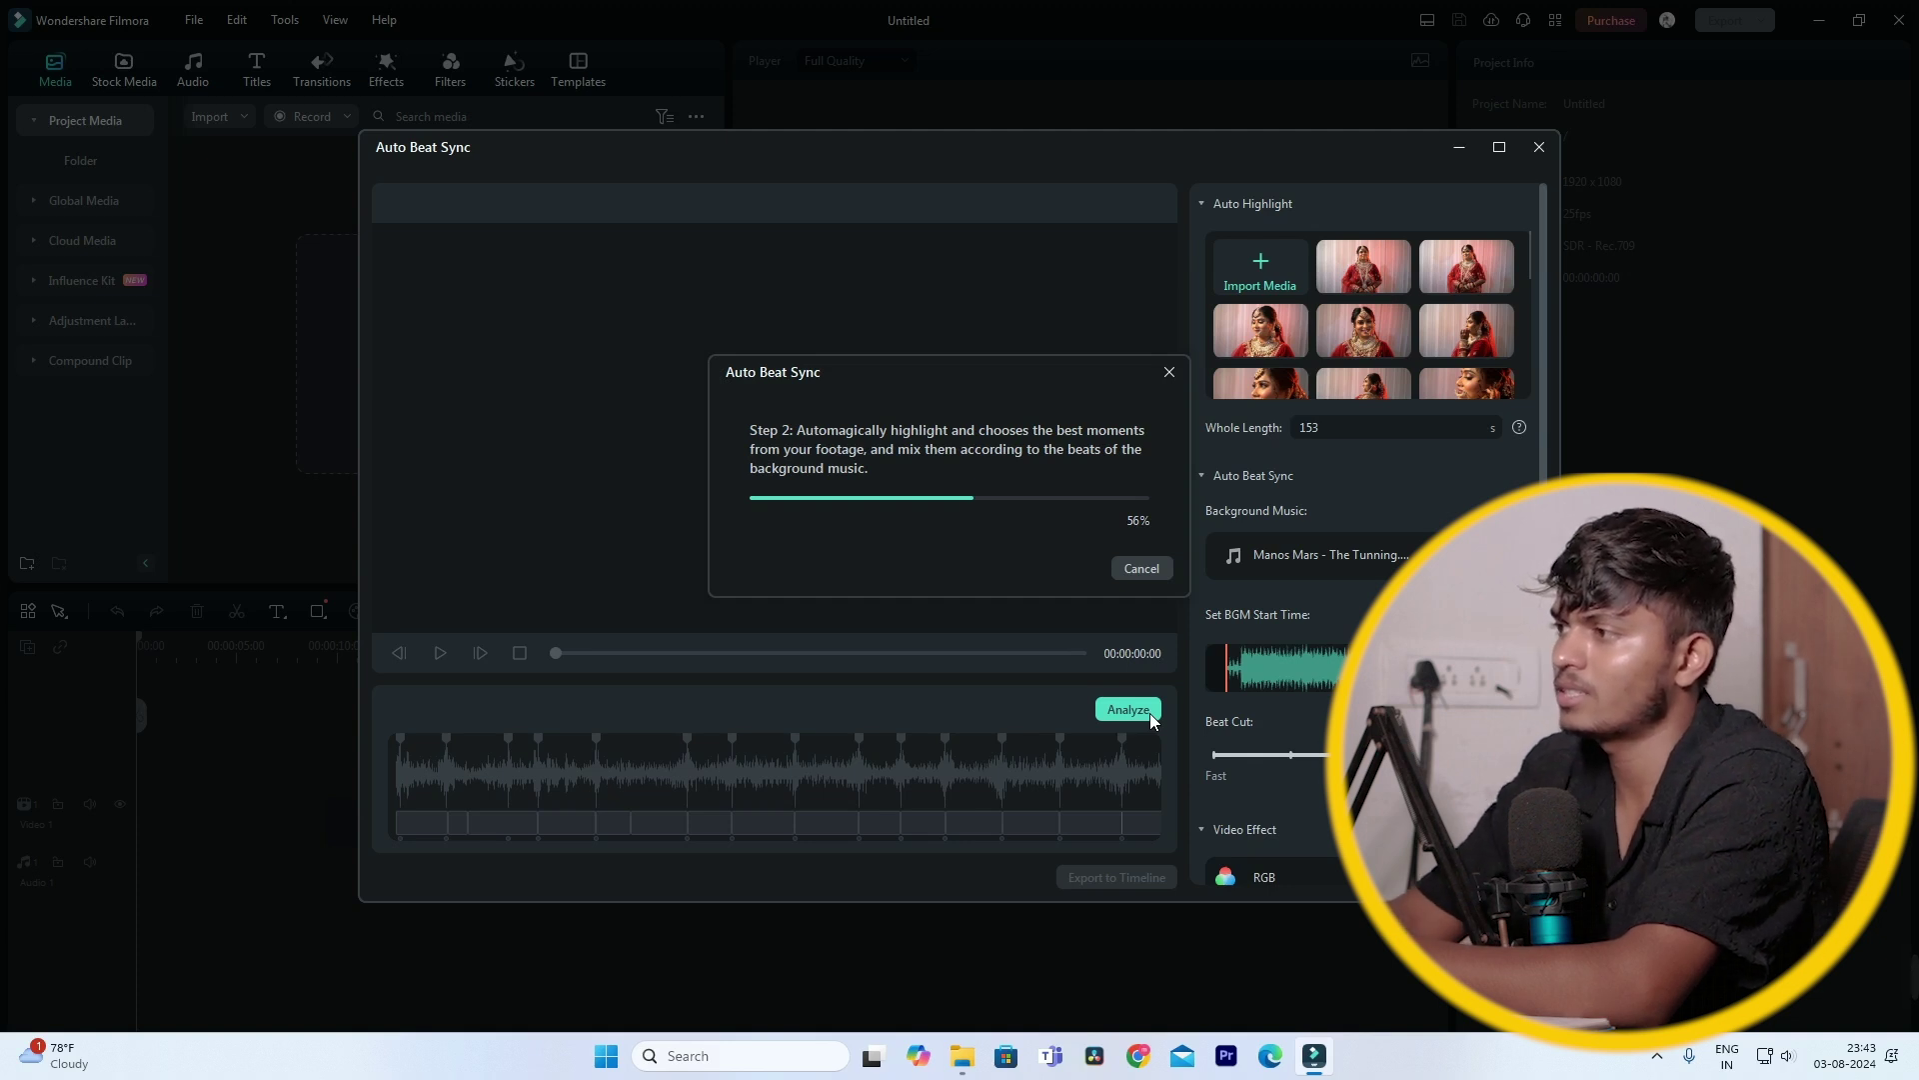
drag(998, 369, 935, 365)
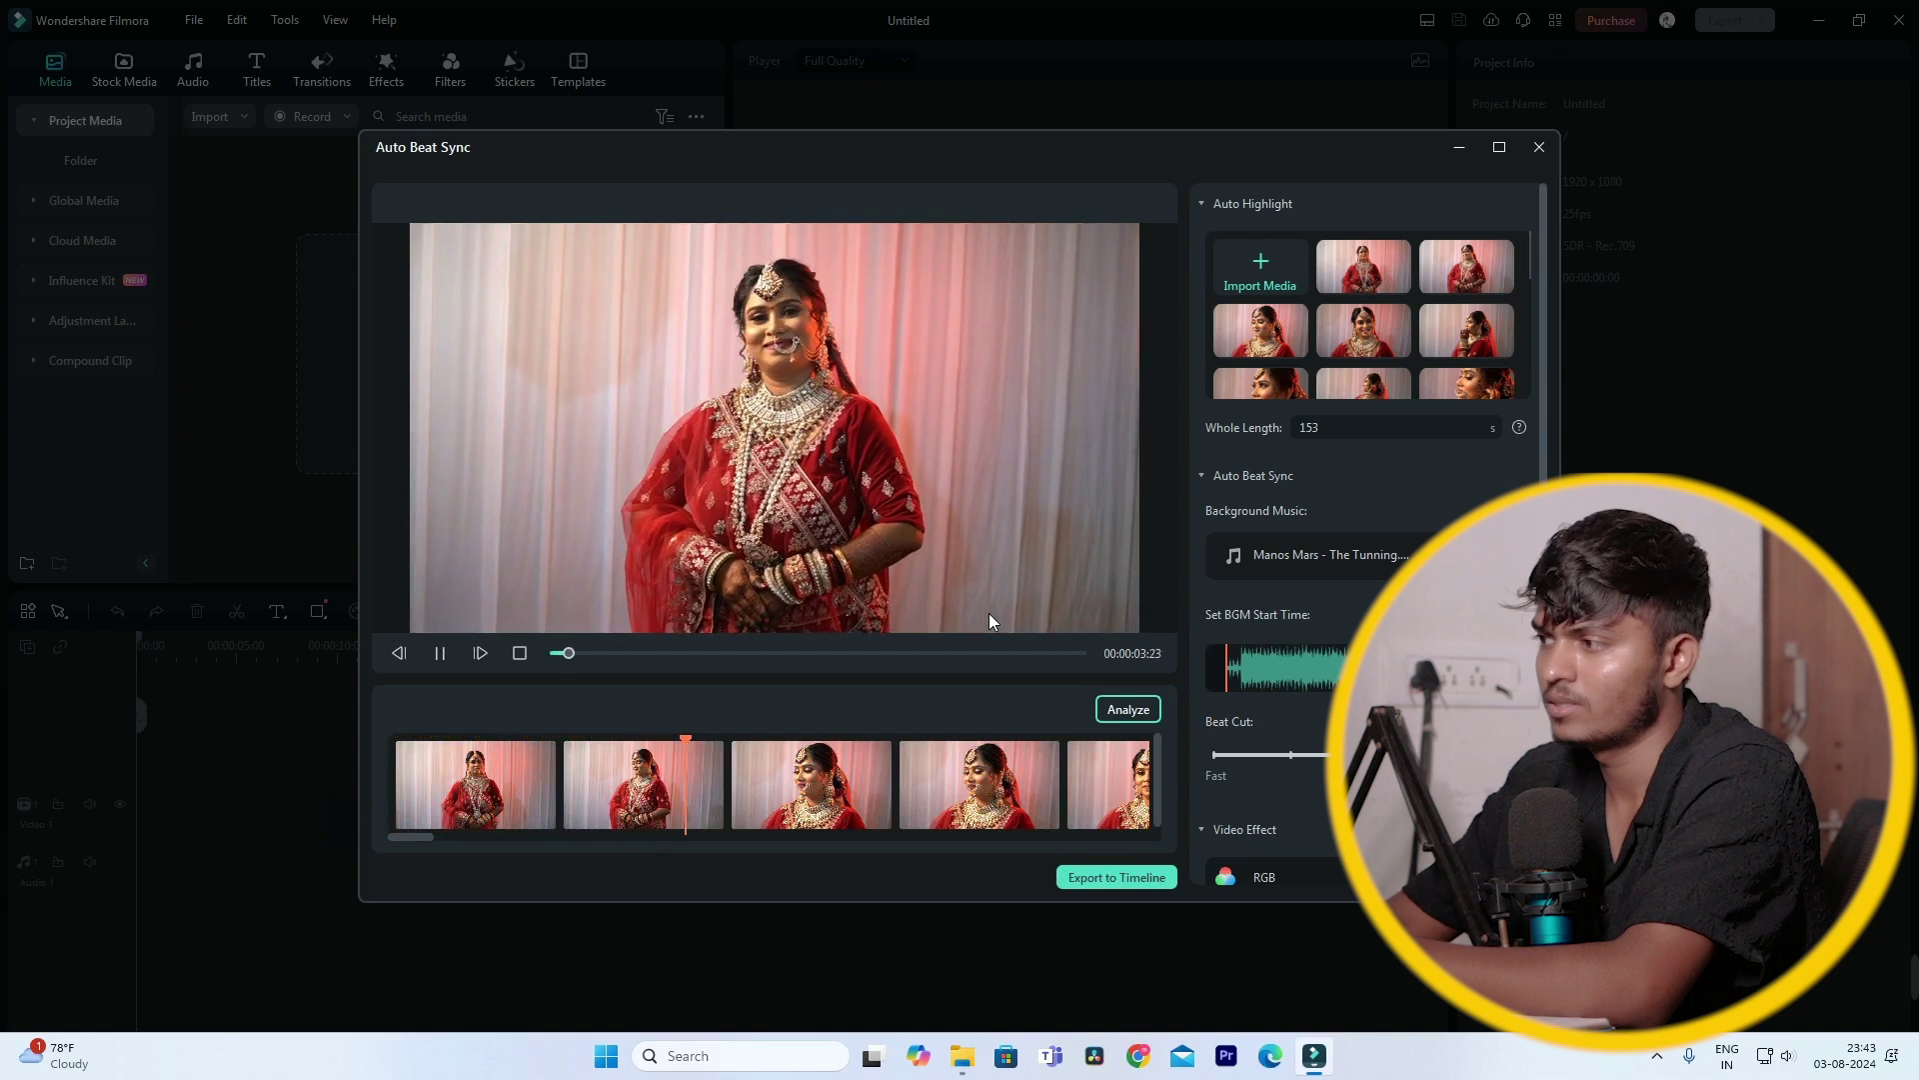
Send the beat-synced edit to the timeline, mute Video 1's audio, and play it briefly
click(1140, 878)
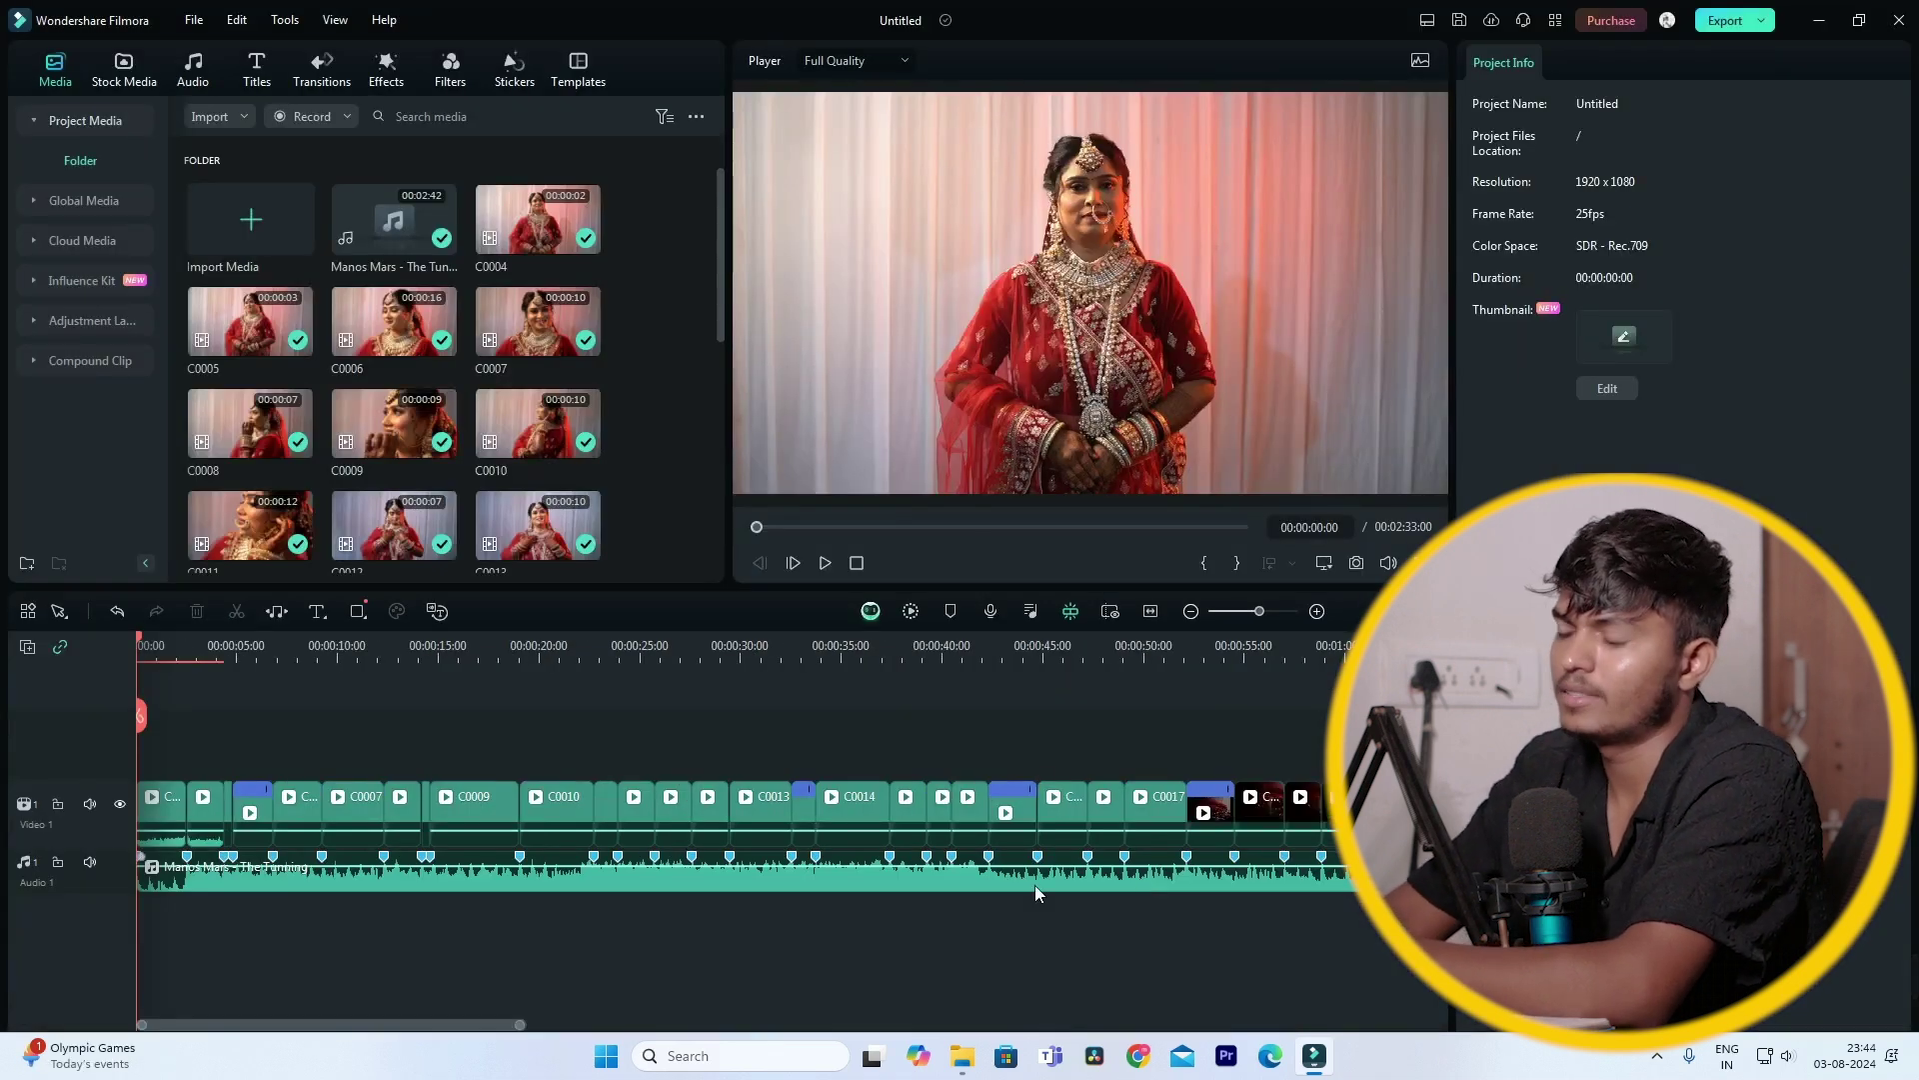
click(90, 805)
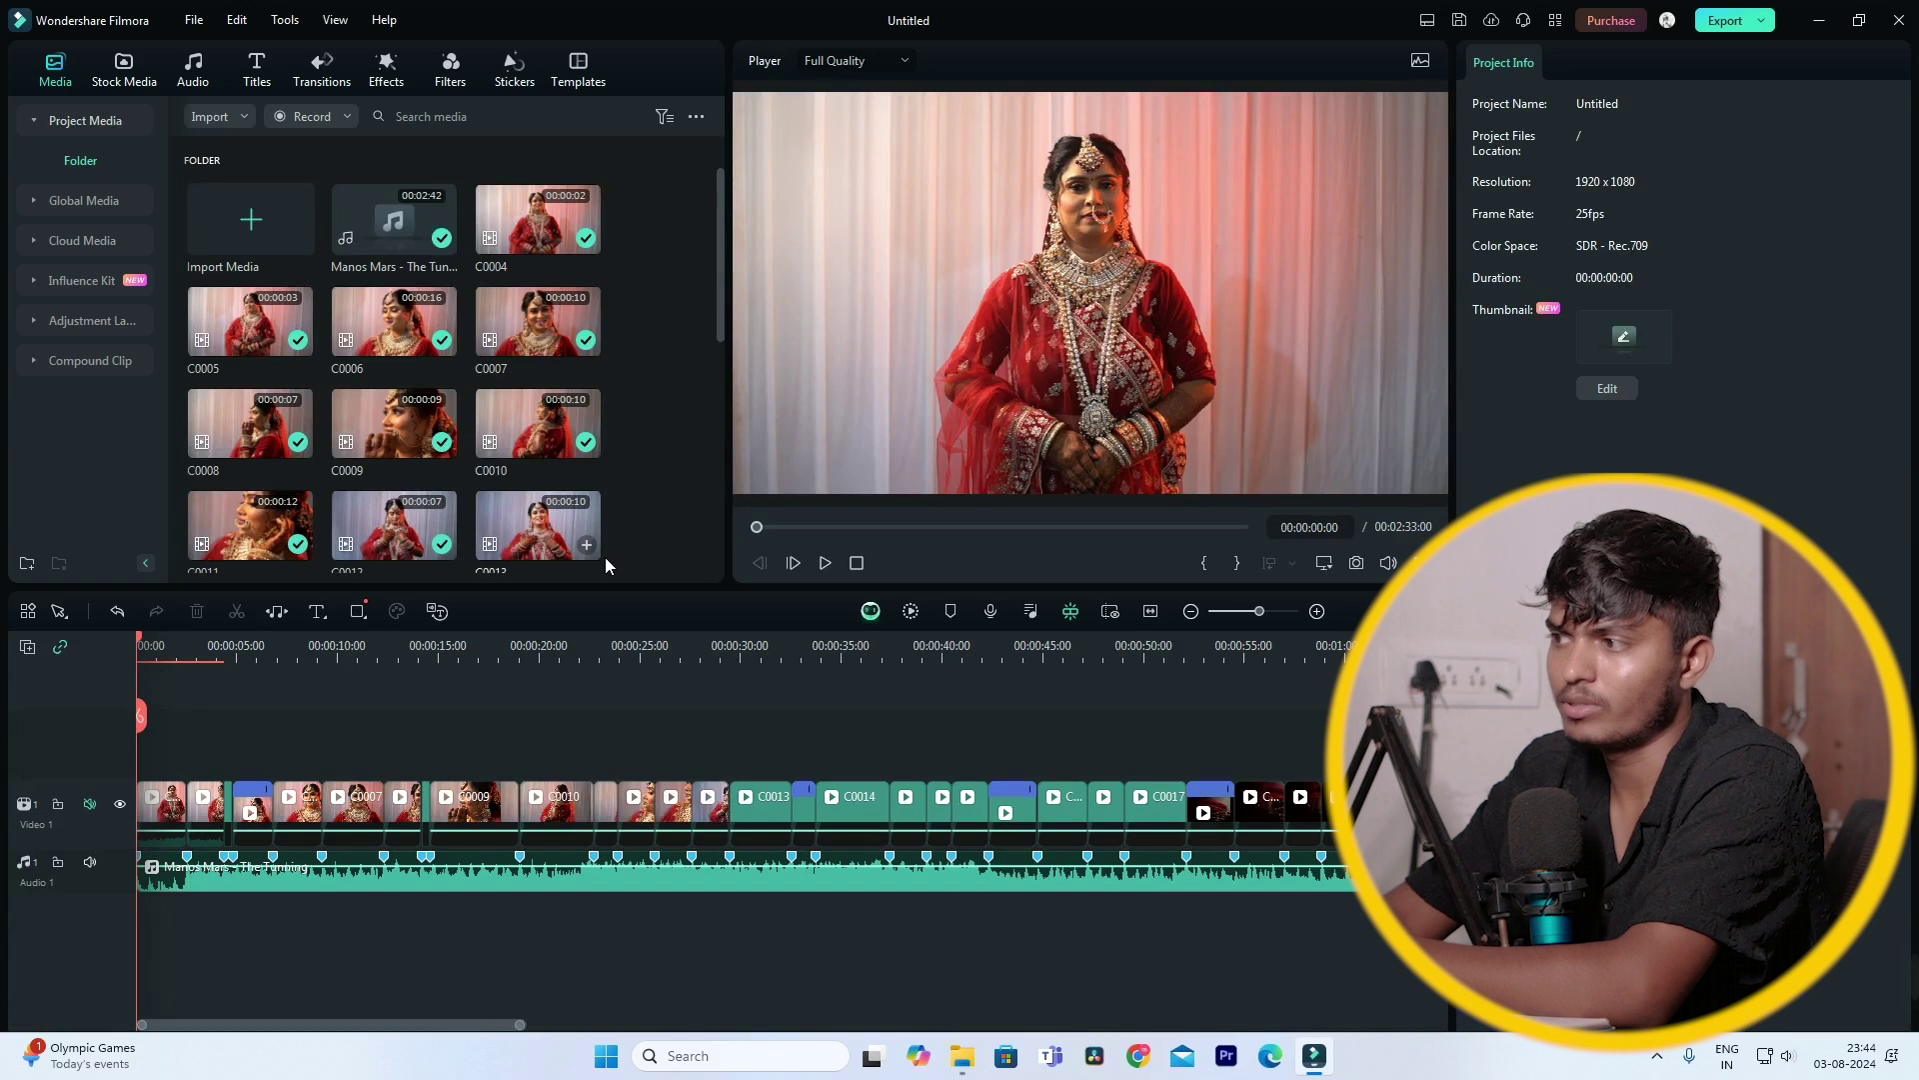
click(824, 565)
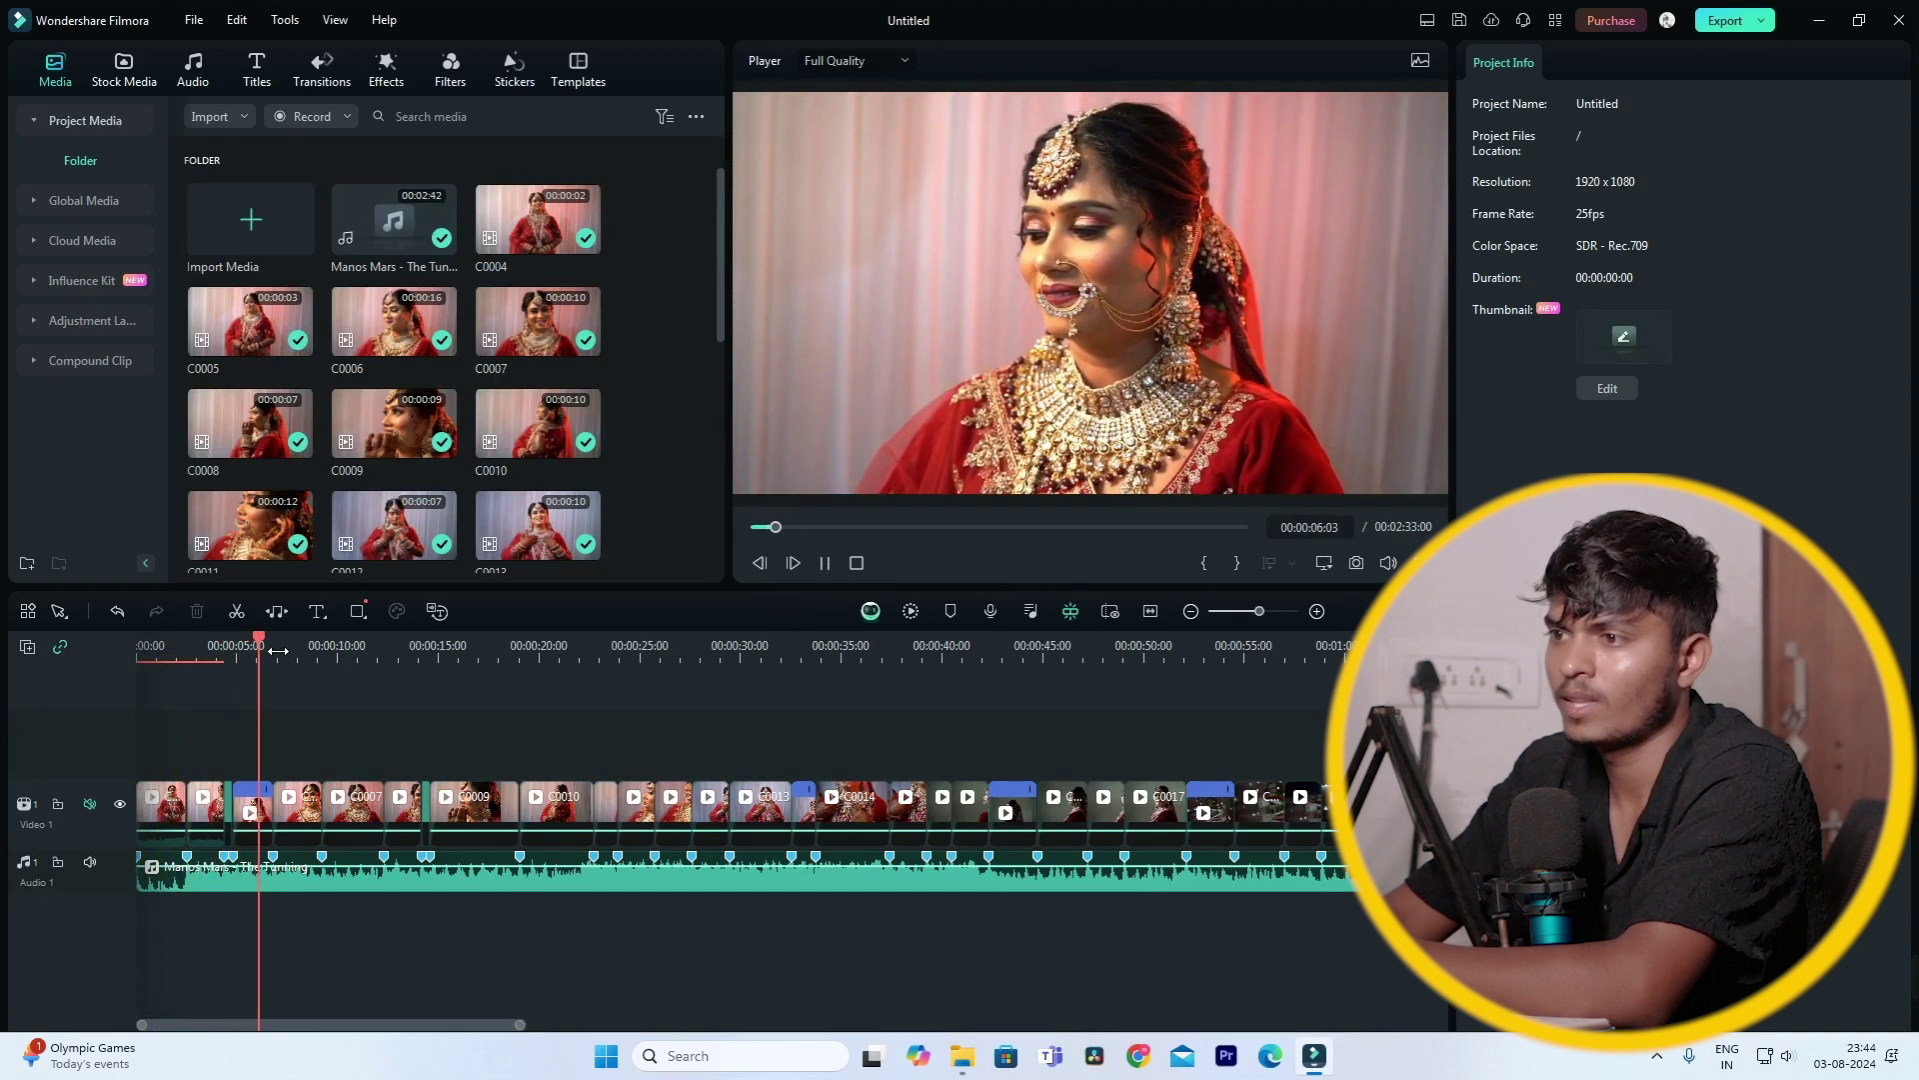
click(825, 563)
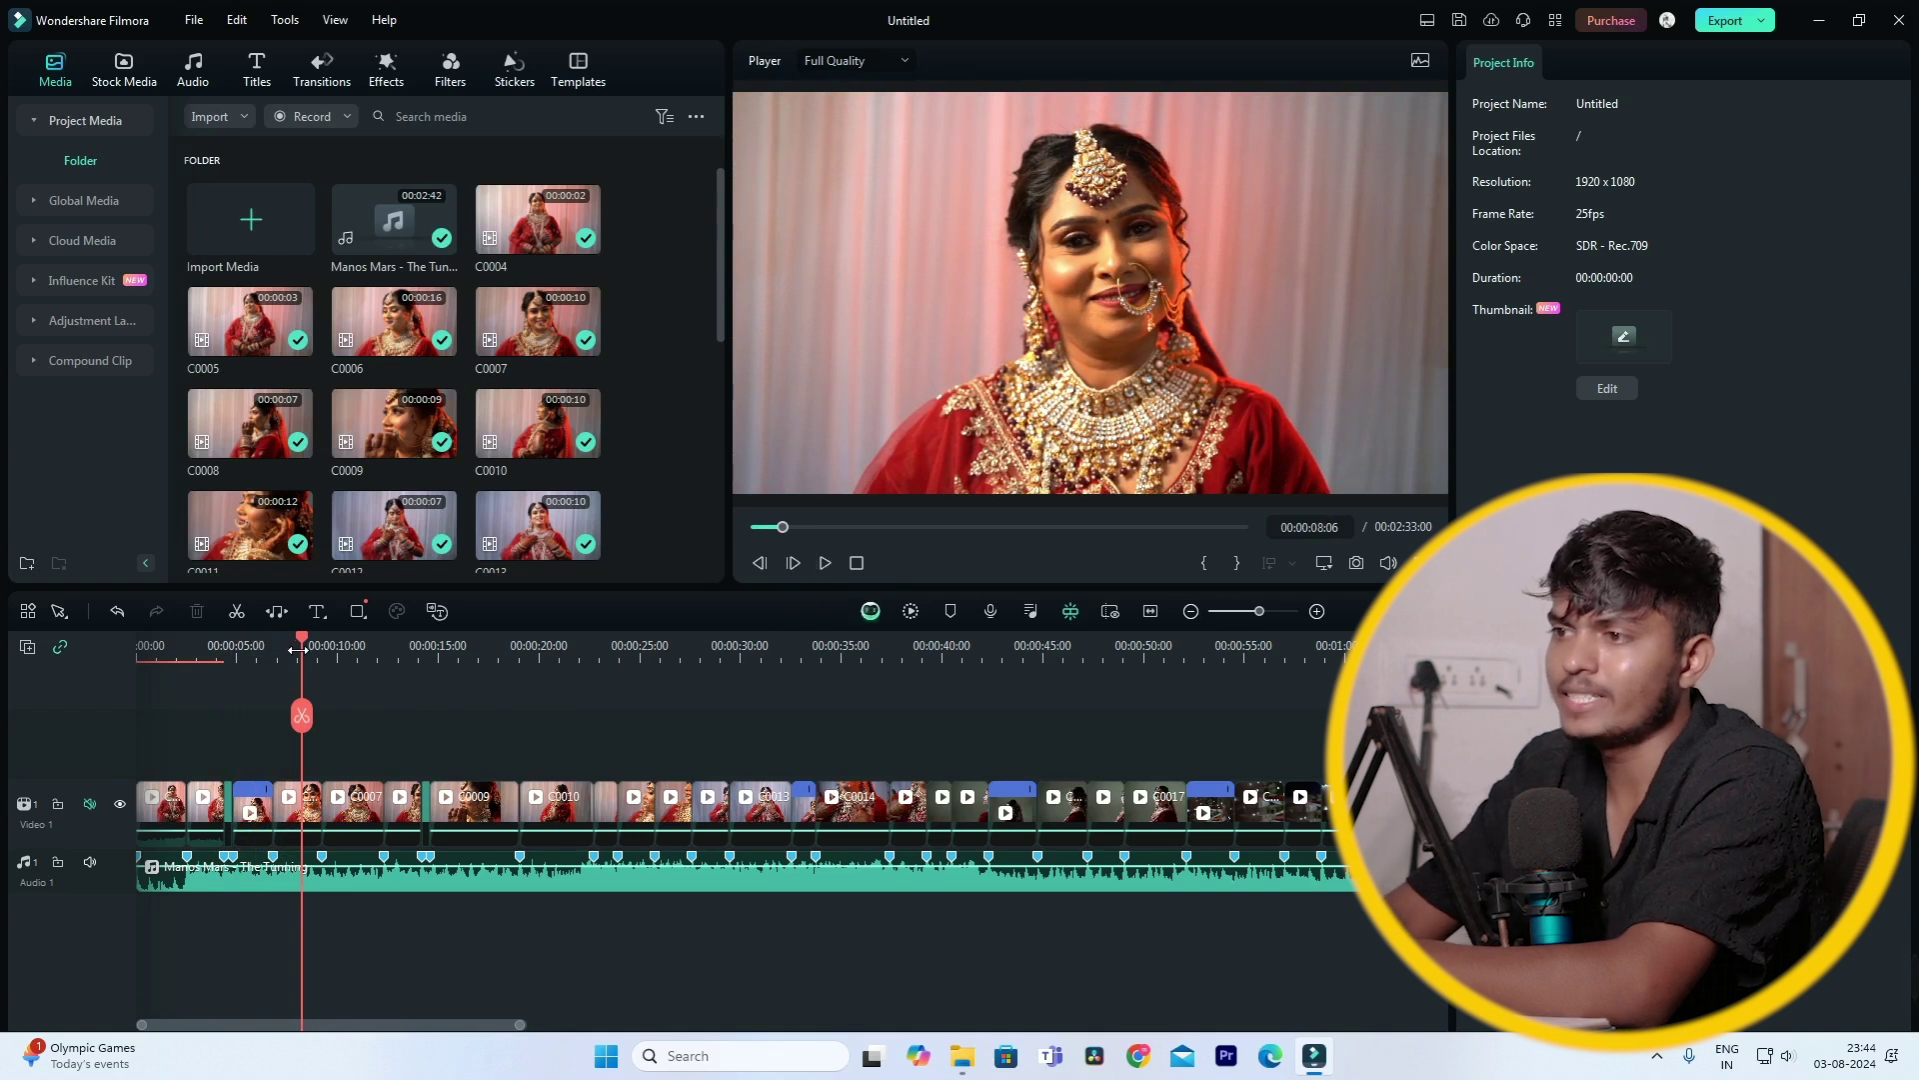
Scrub through the edit past 14 and 22 seconds toward the one-minute mark
drag(302, 640, 562, 693)
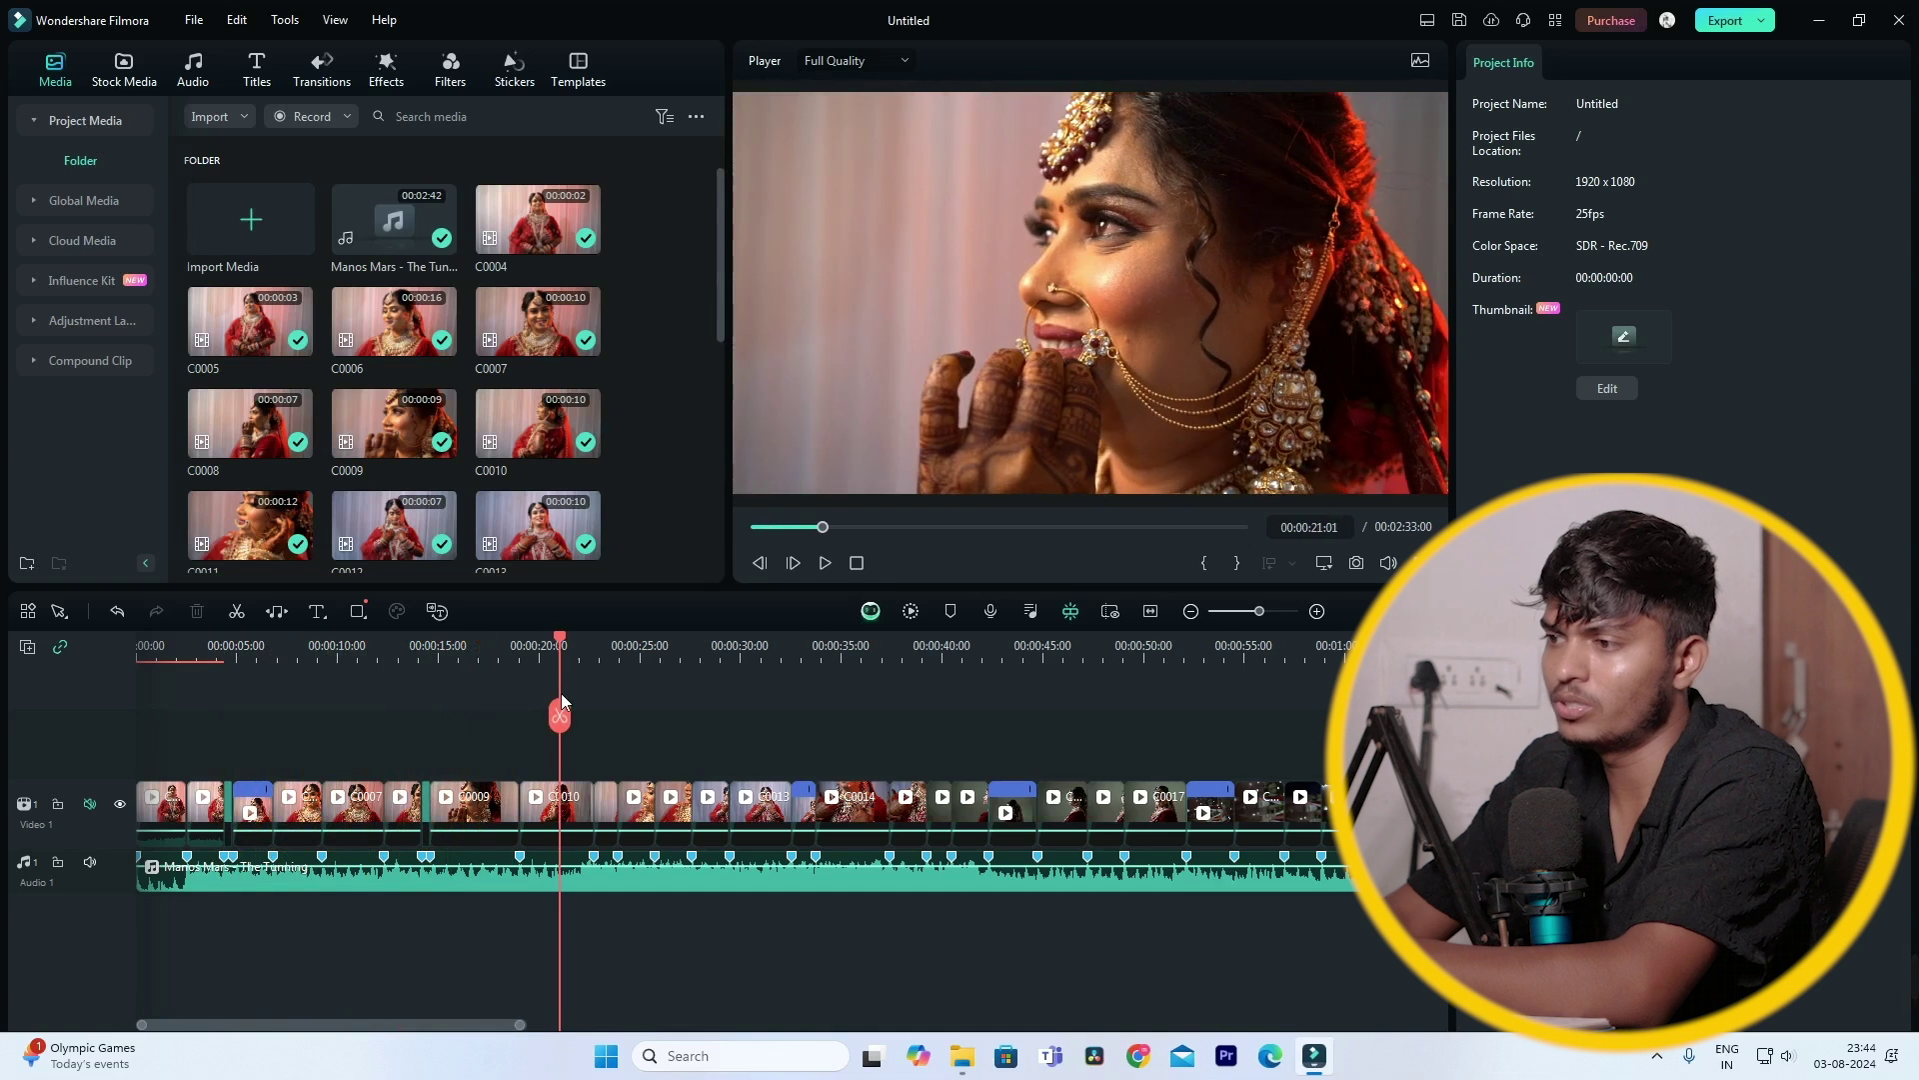
mouse_move(562, 693)
mouse_down()
mouse_move(717, 738)
mouse_move(981, 766)
mouse_move(1110, 858)
mouse_move(1242, 884)
mouse_up()
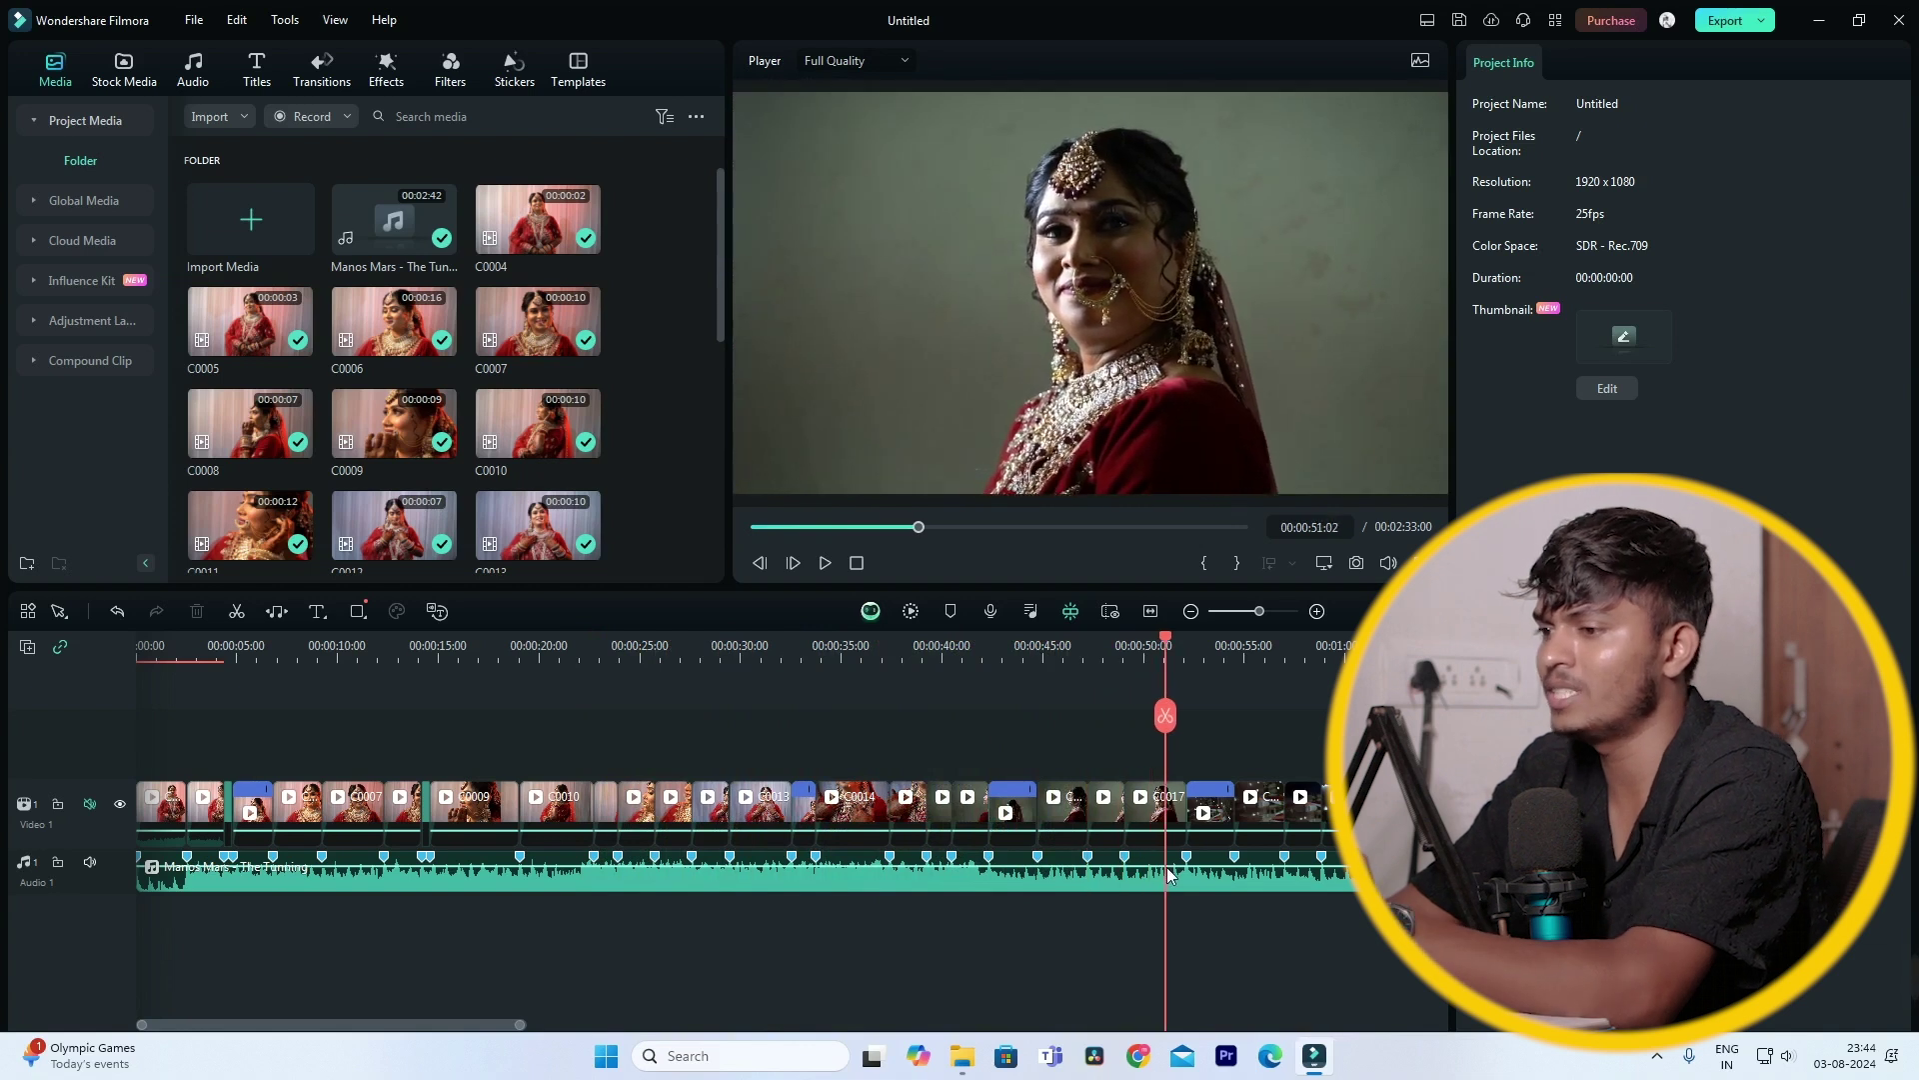
mouse_move(1241, 884)
mouse_down()
mouse_move(1431, 884)
mouse_move(786, 887)
mouse_move(1082, 733)
mouse_up()
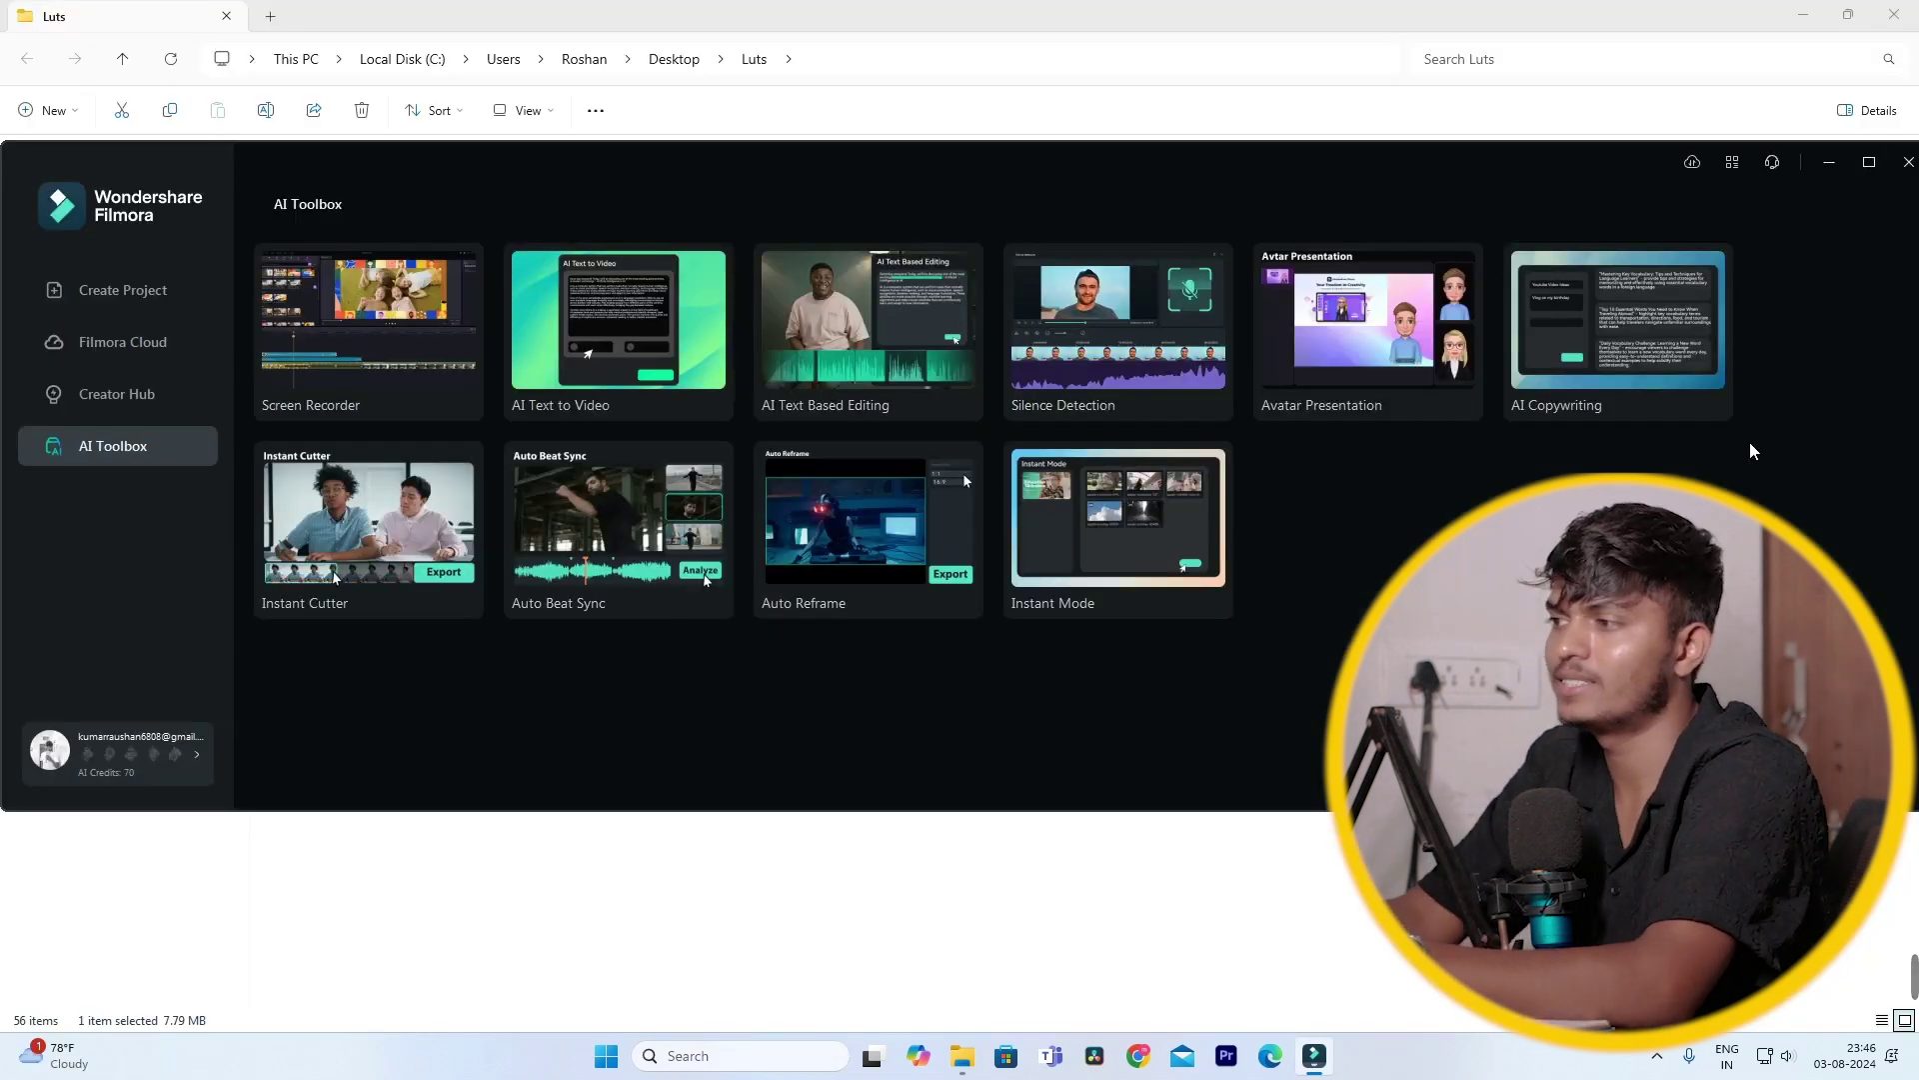
Open Instant Mode and use the City Walk Slideshow template
click(1179, 513)
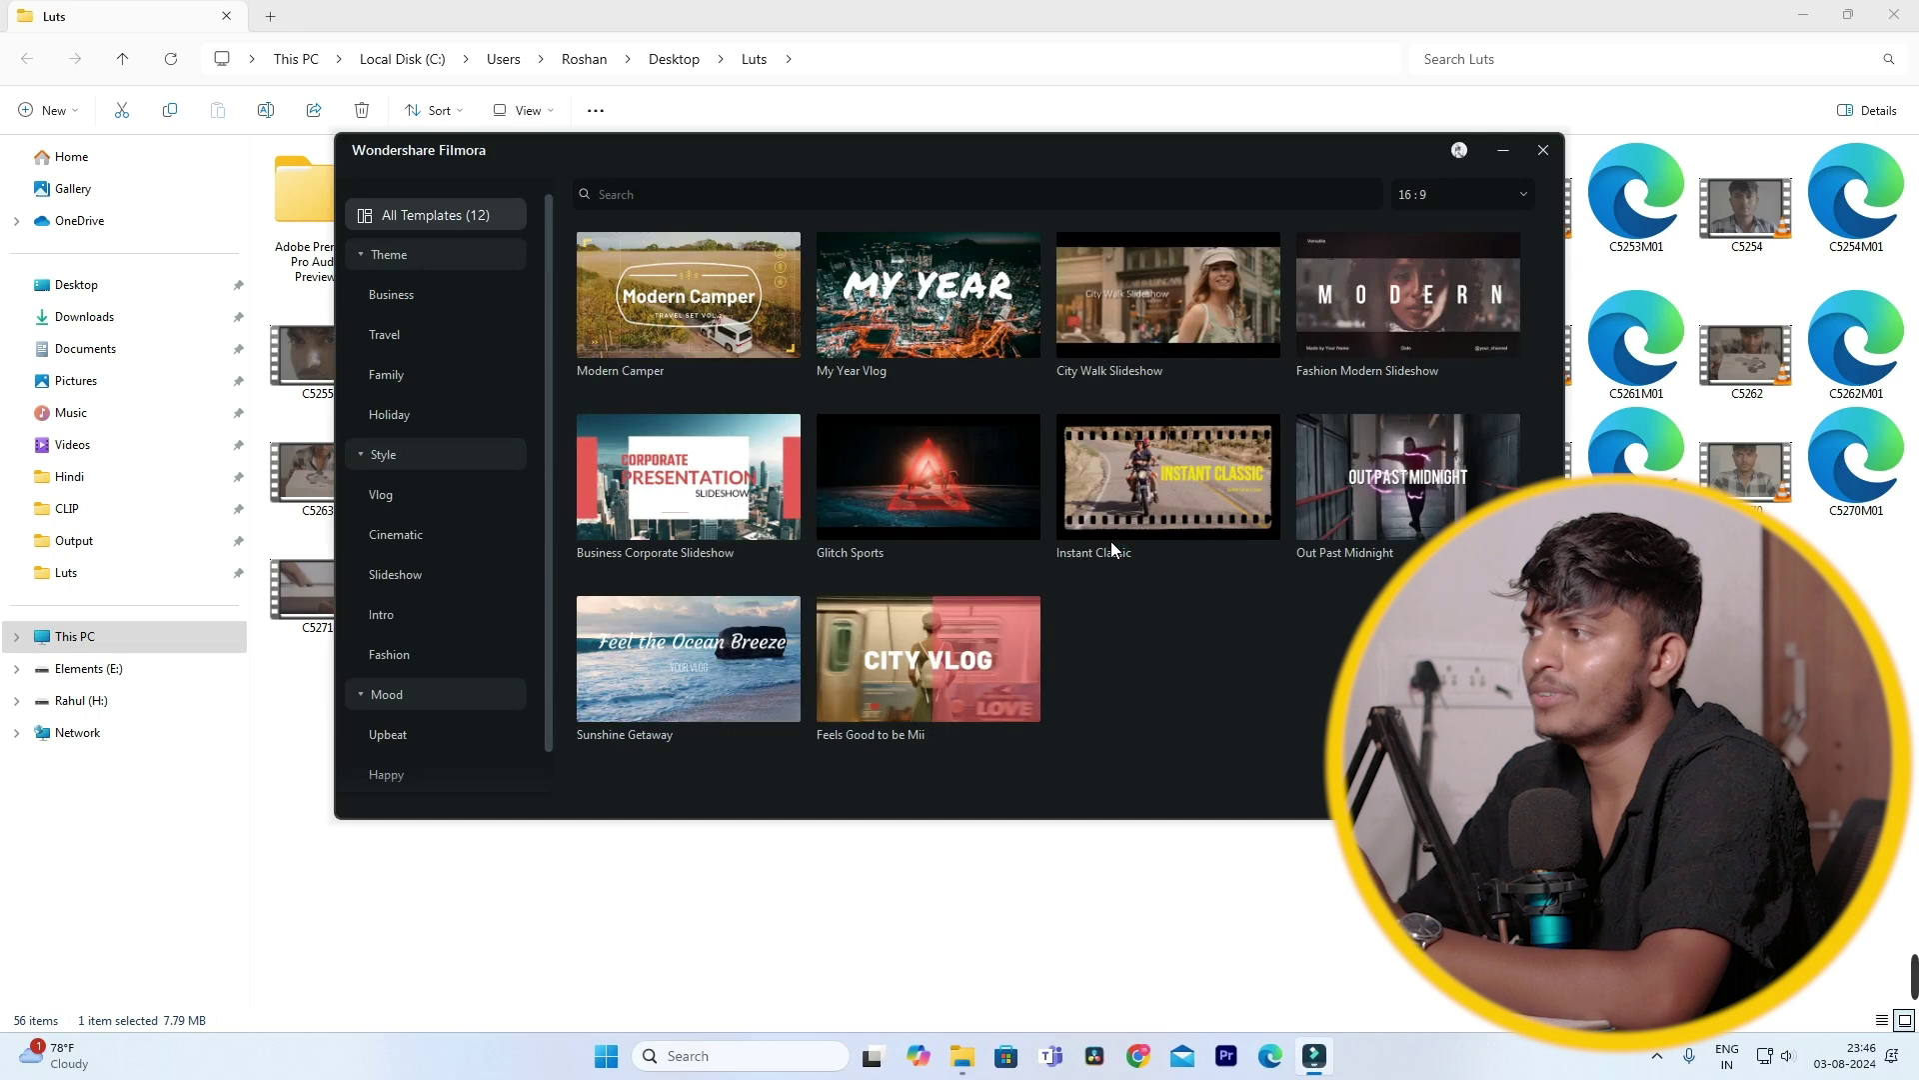
mouse_move(1123, 289)
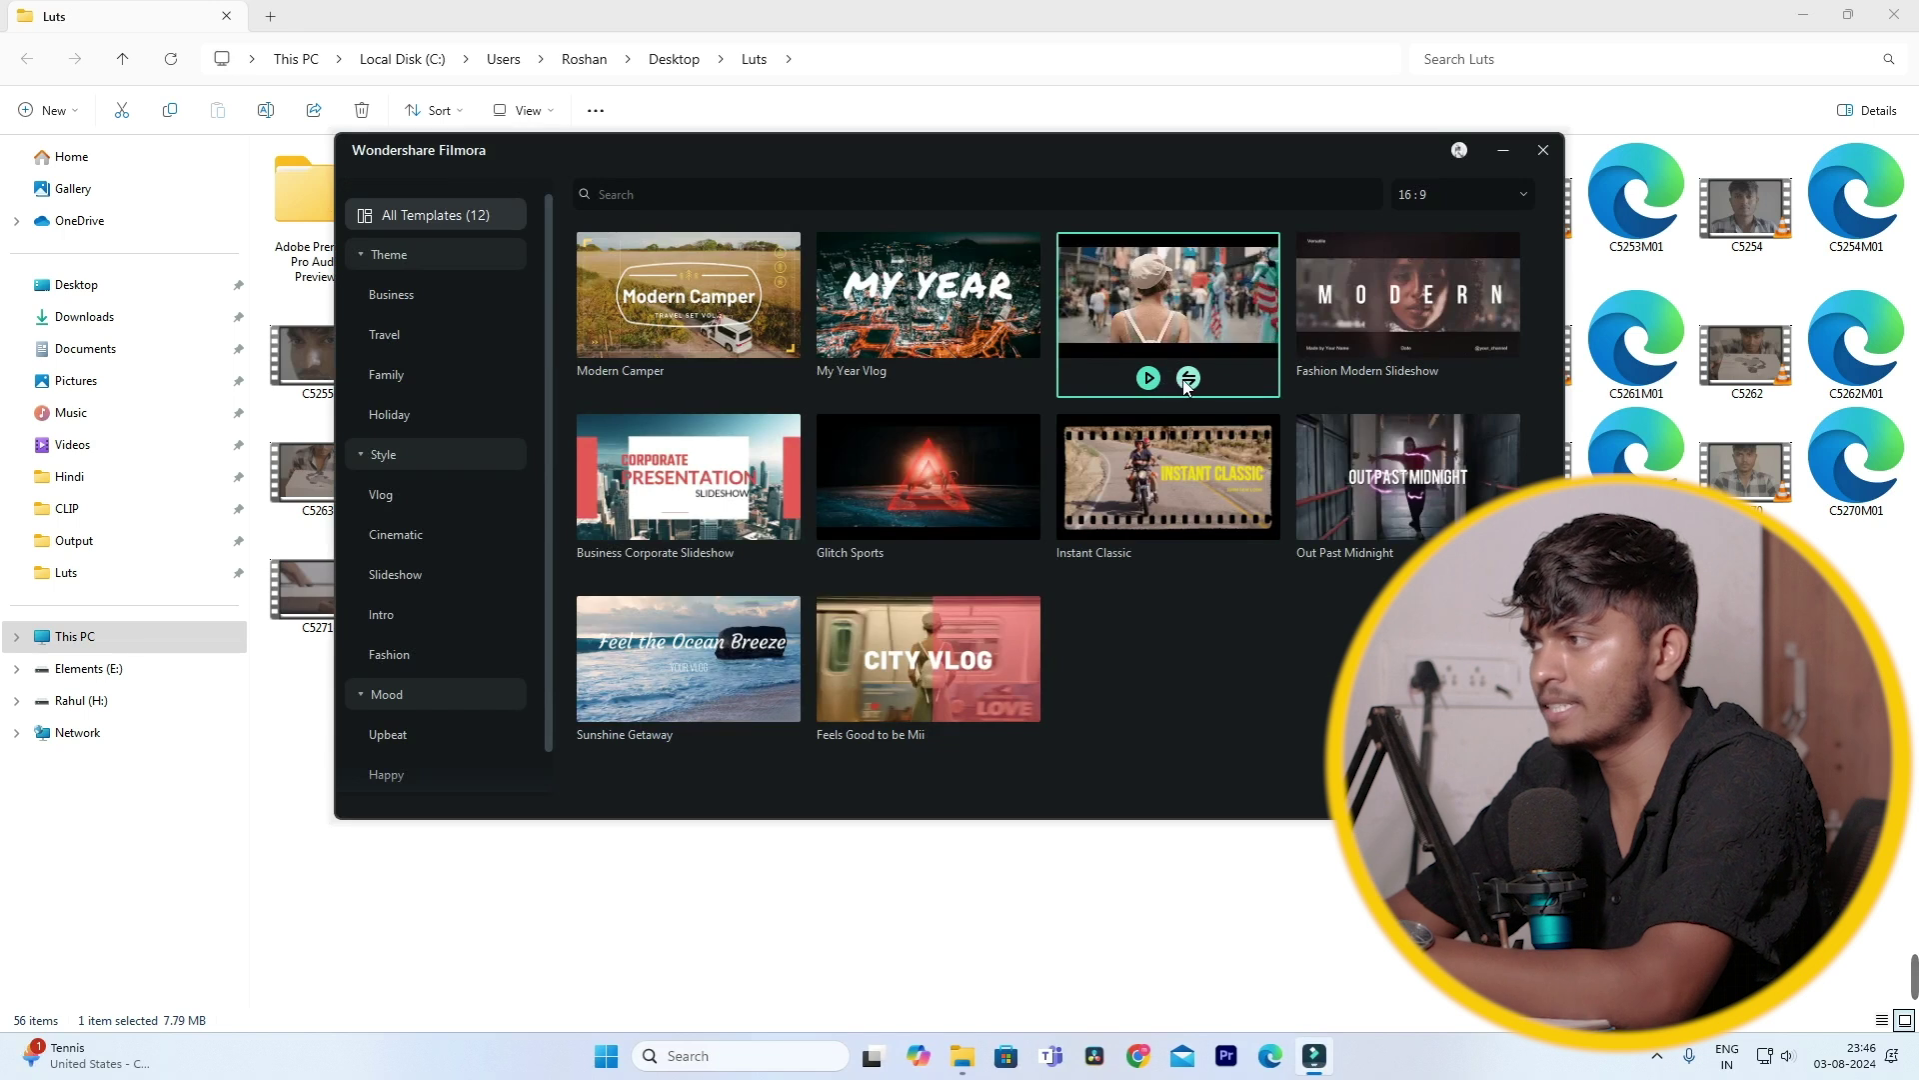
click(1183, 380)
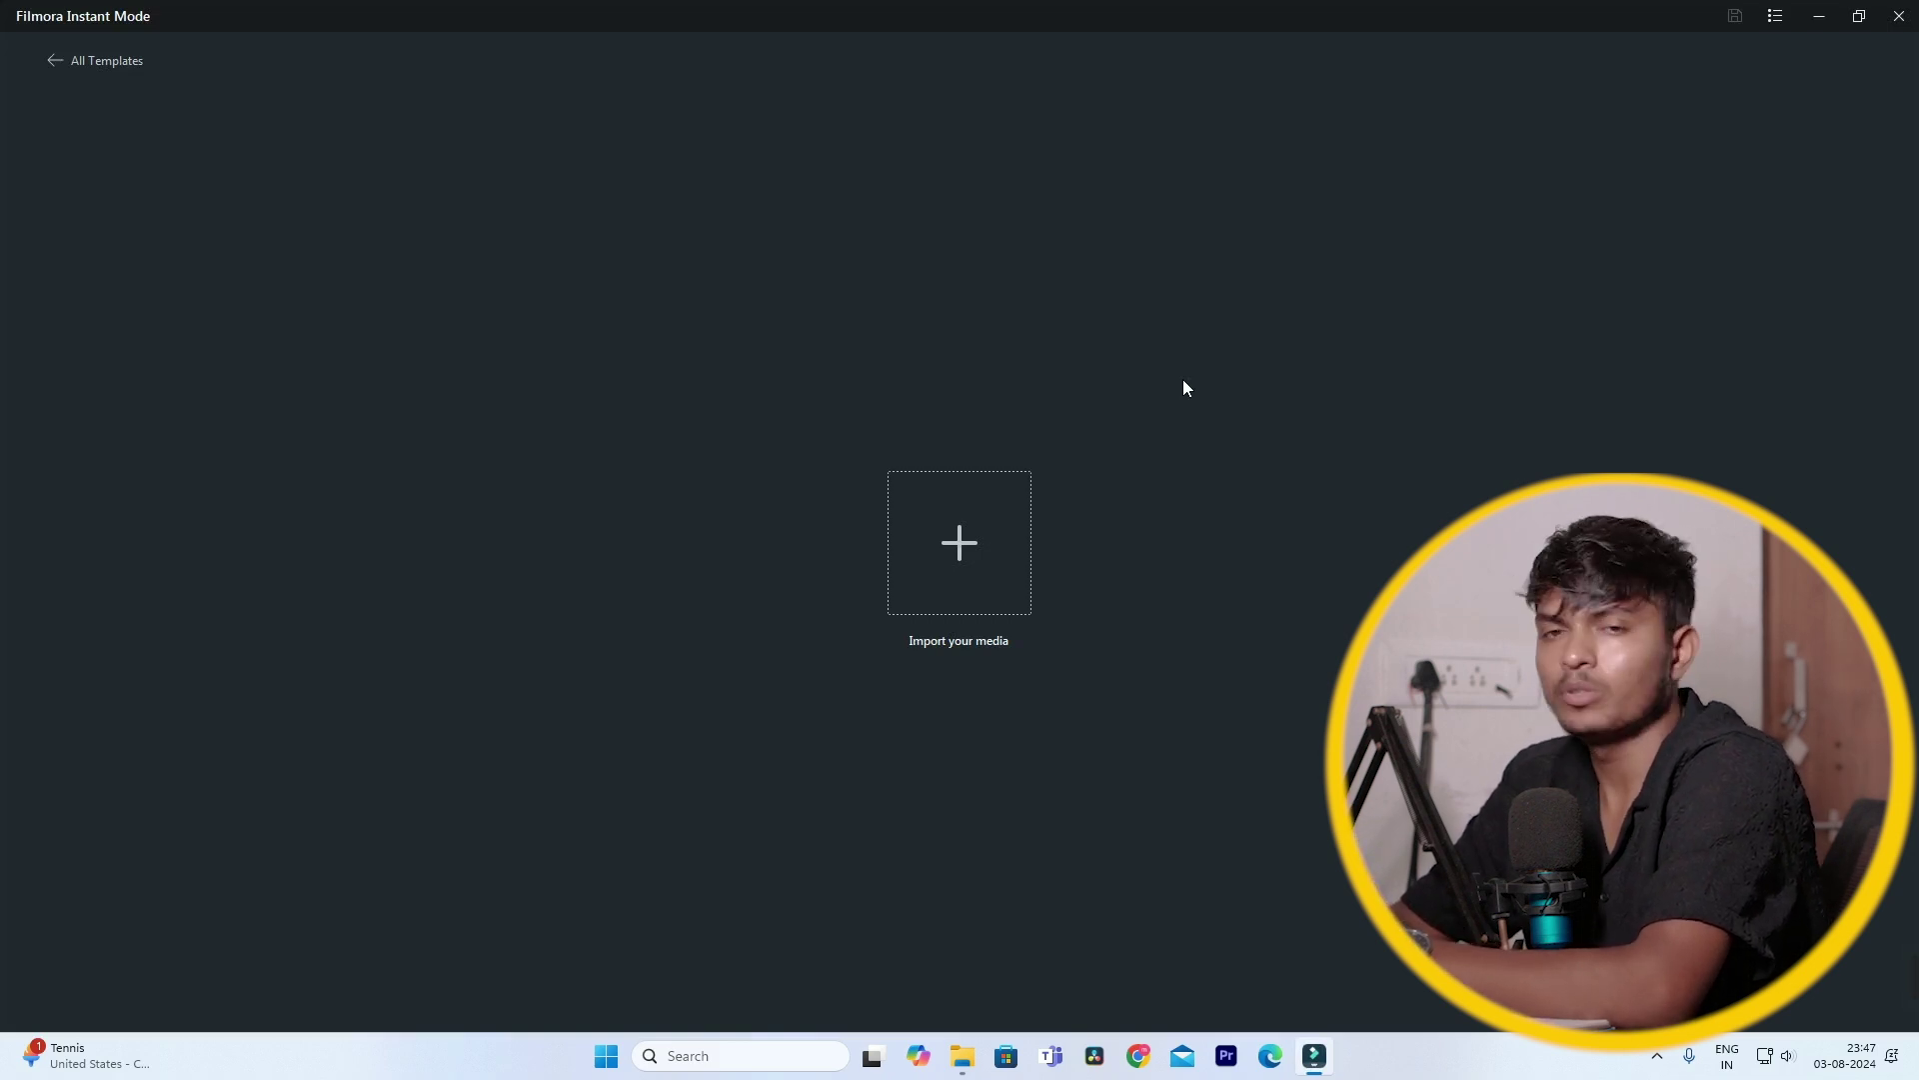
Add Card 4 clips C0004–C0028 to the template, leaving out C0018
click(968, 537)
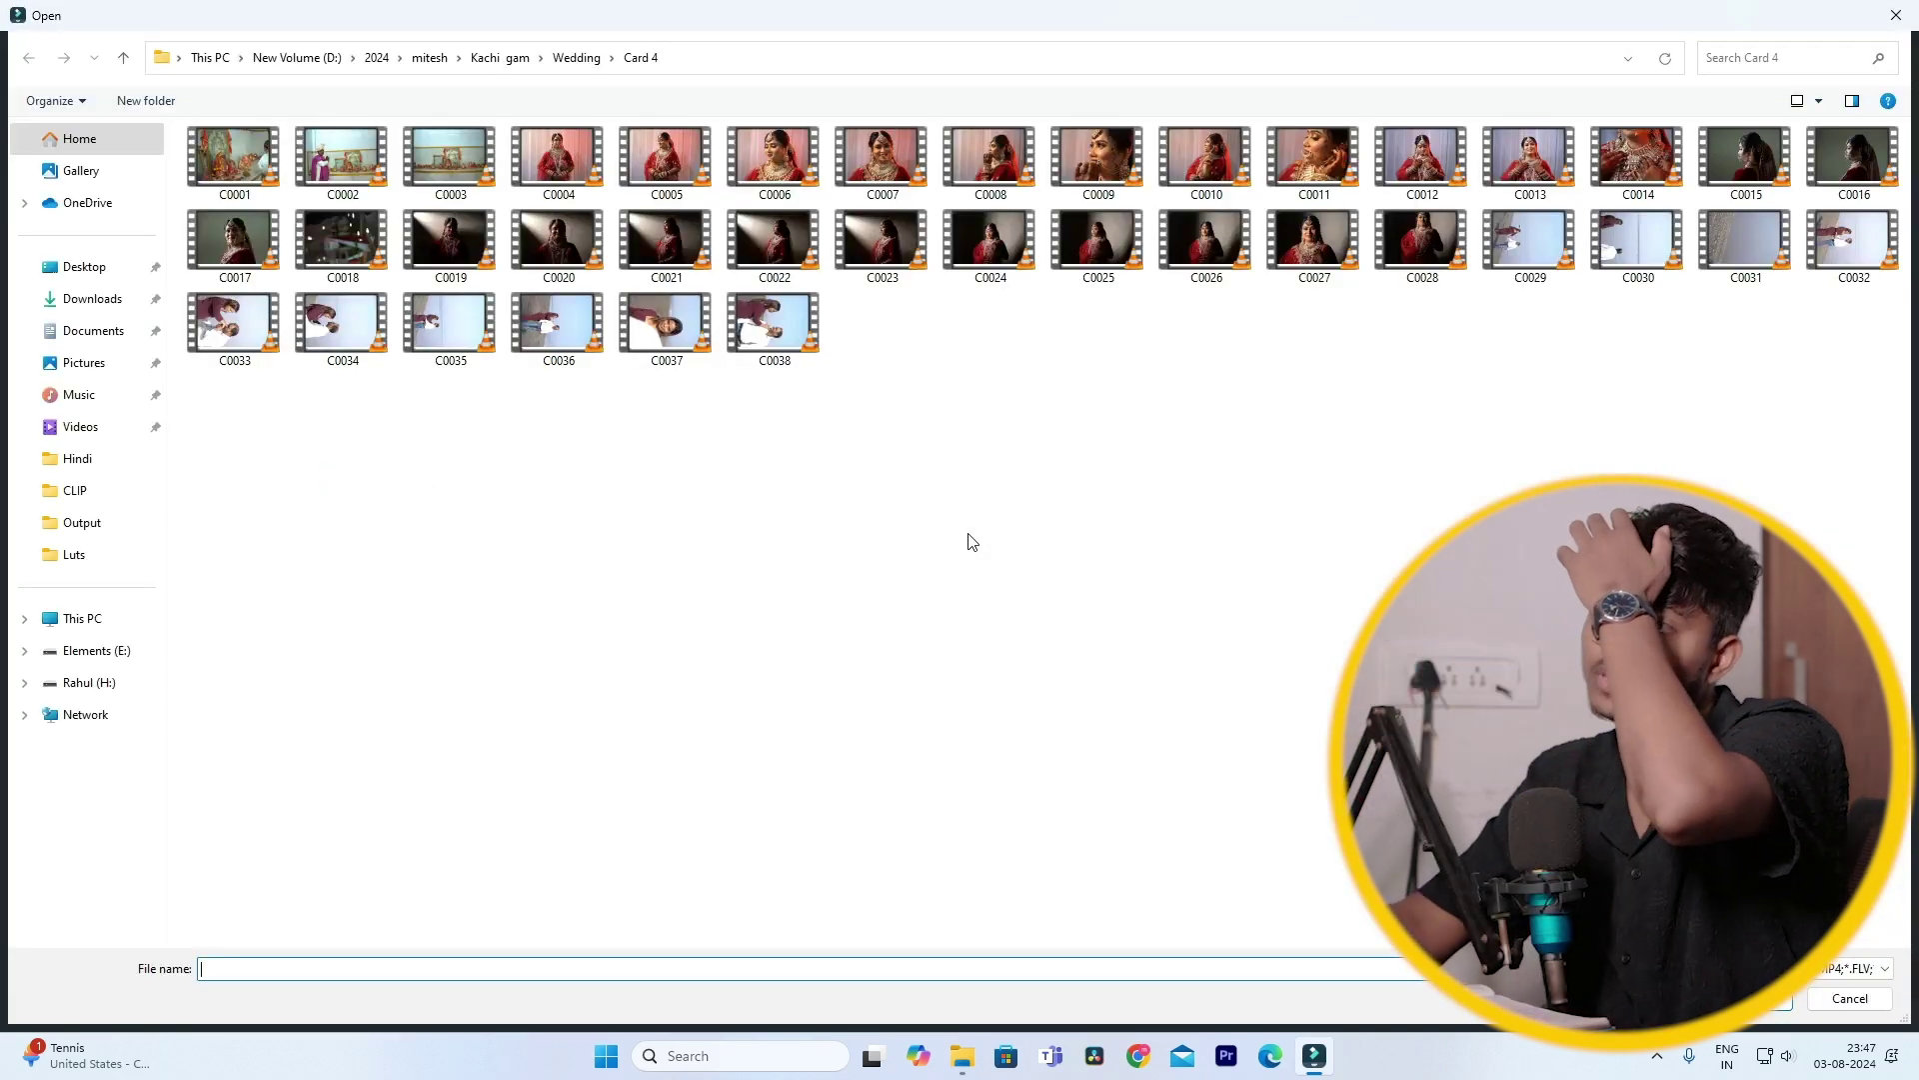
click(548, 170)
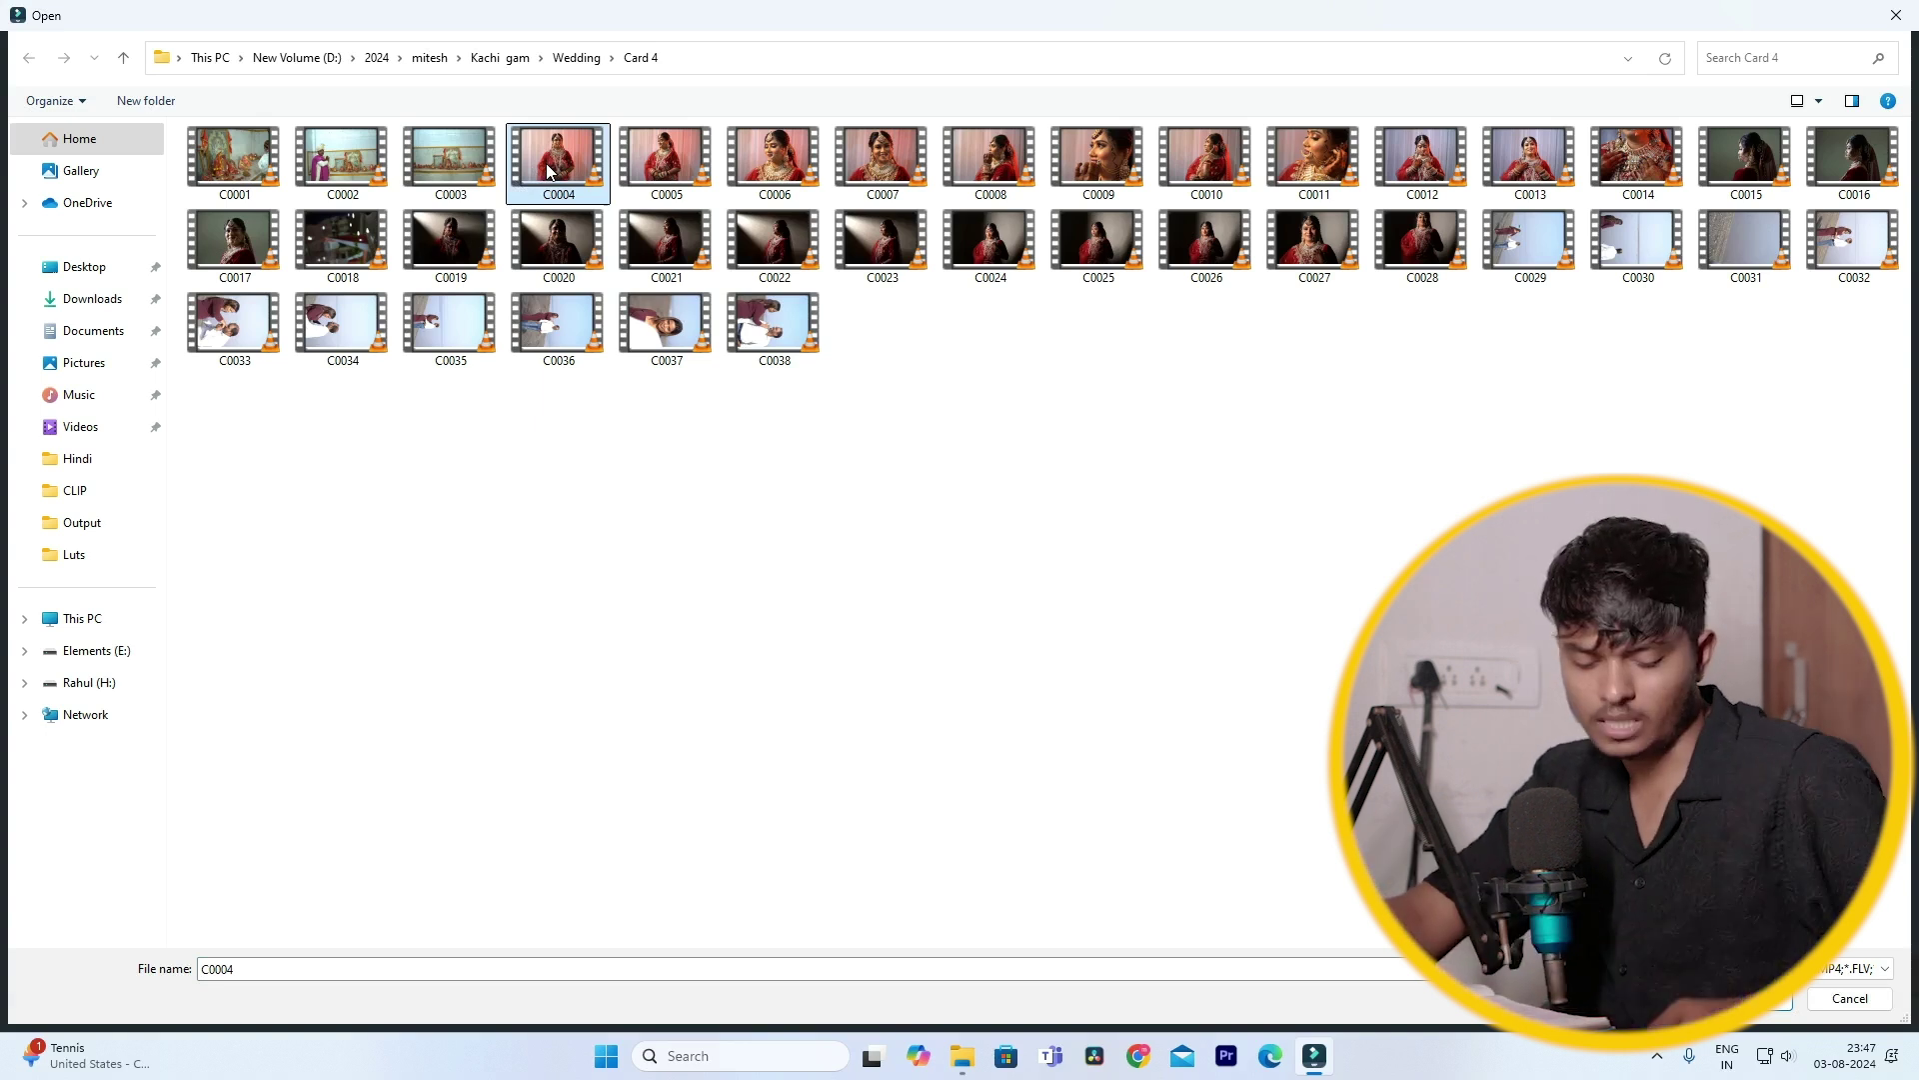
shift+click(1385, 235)
ctrl+click(342, 240)
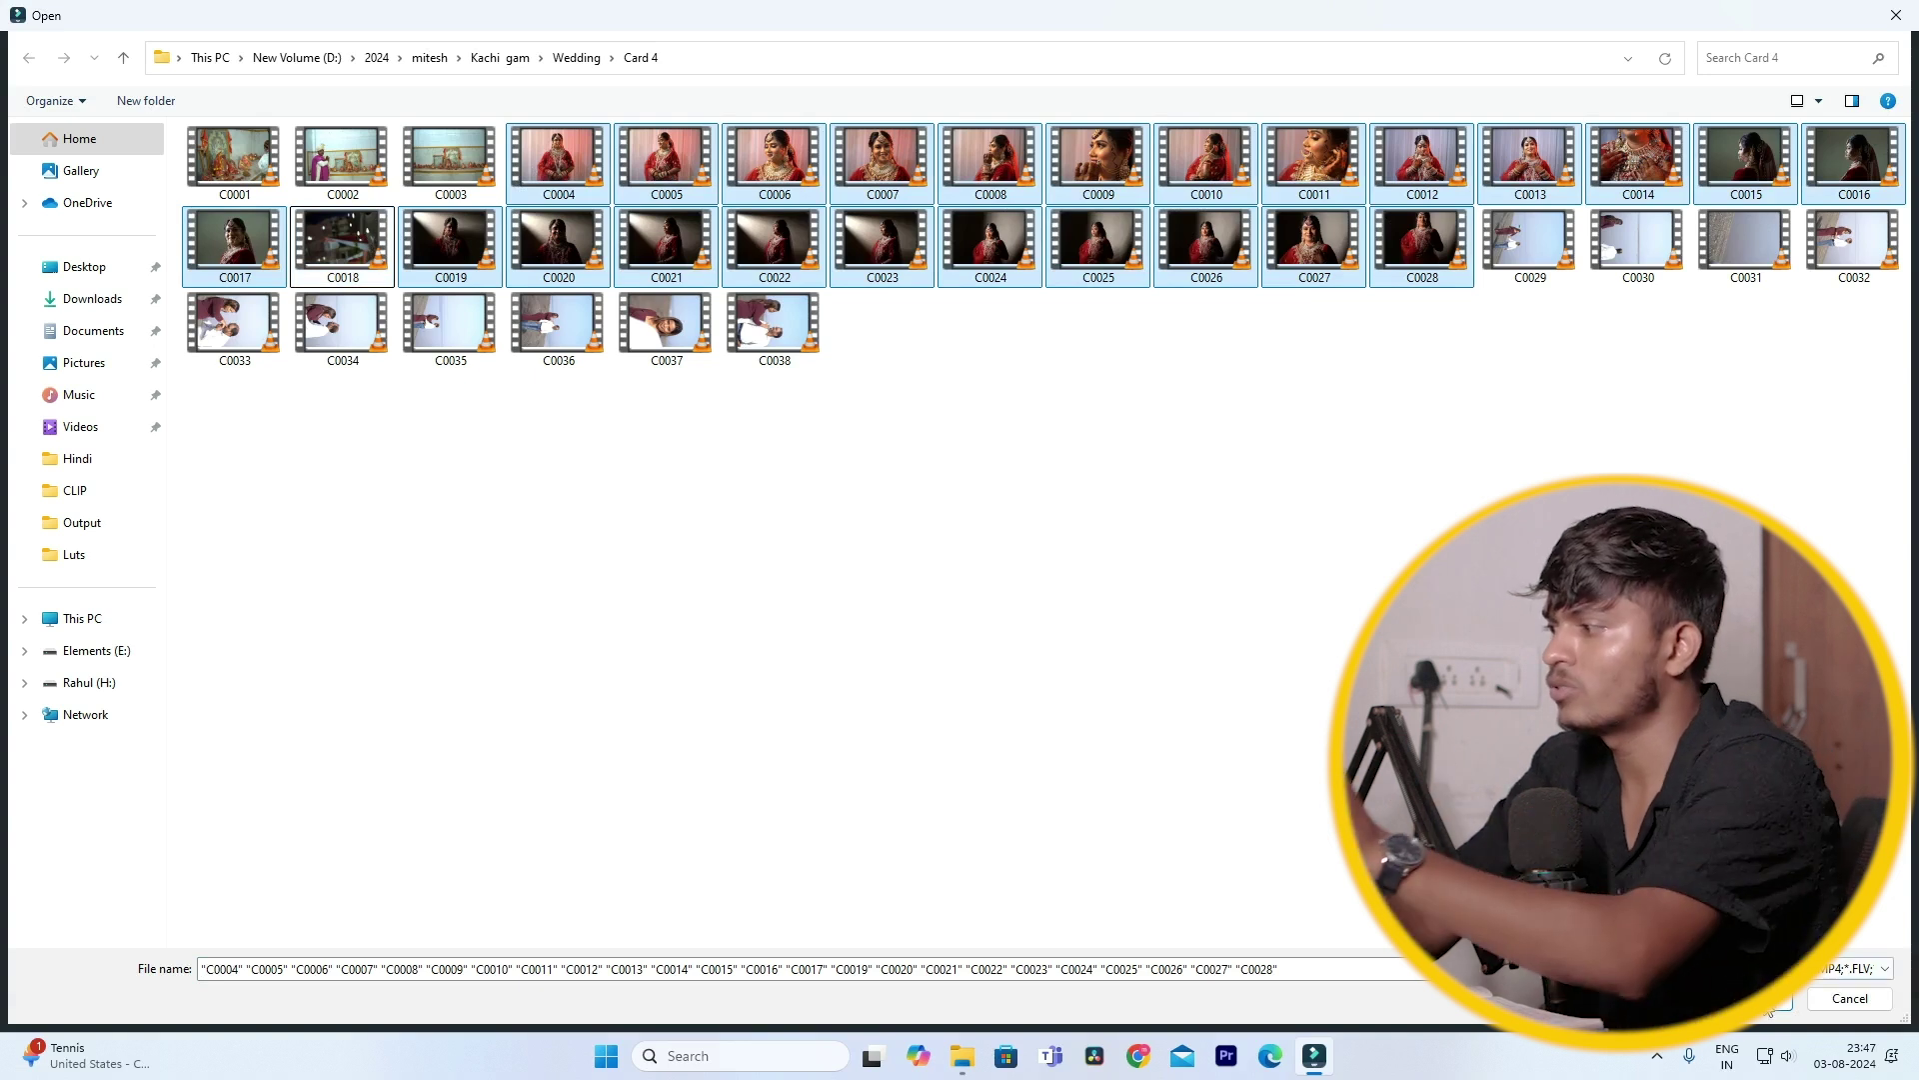
click(1766, 1008)
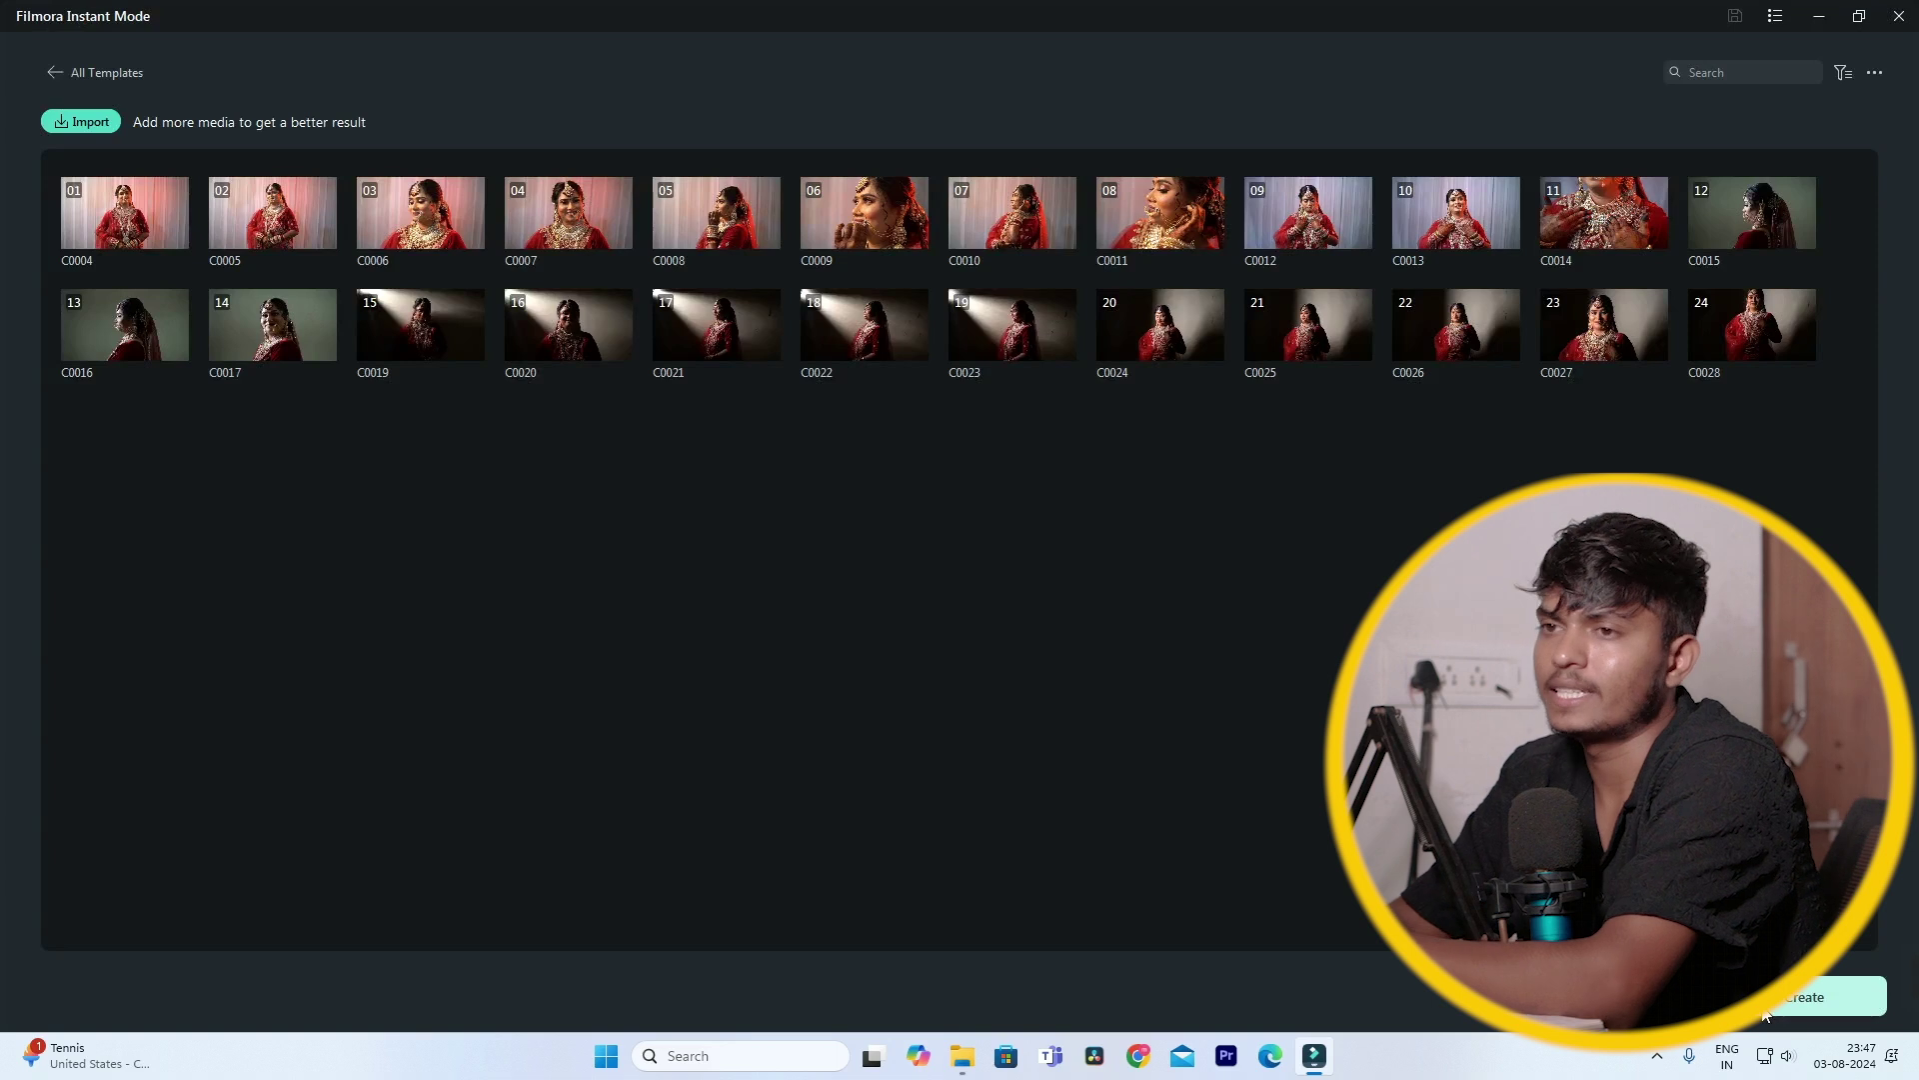
Create the City Walk Slideshow video from the imported wedding clips
click(1765, 1013)
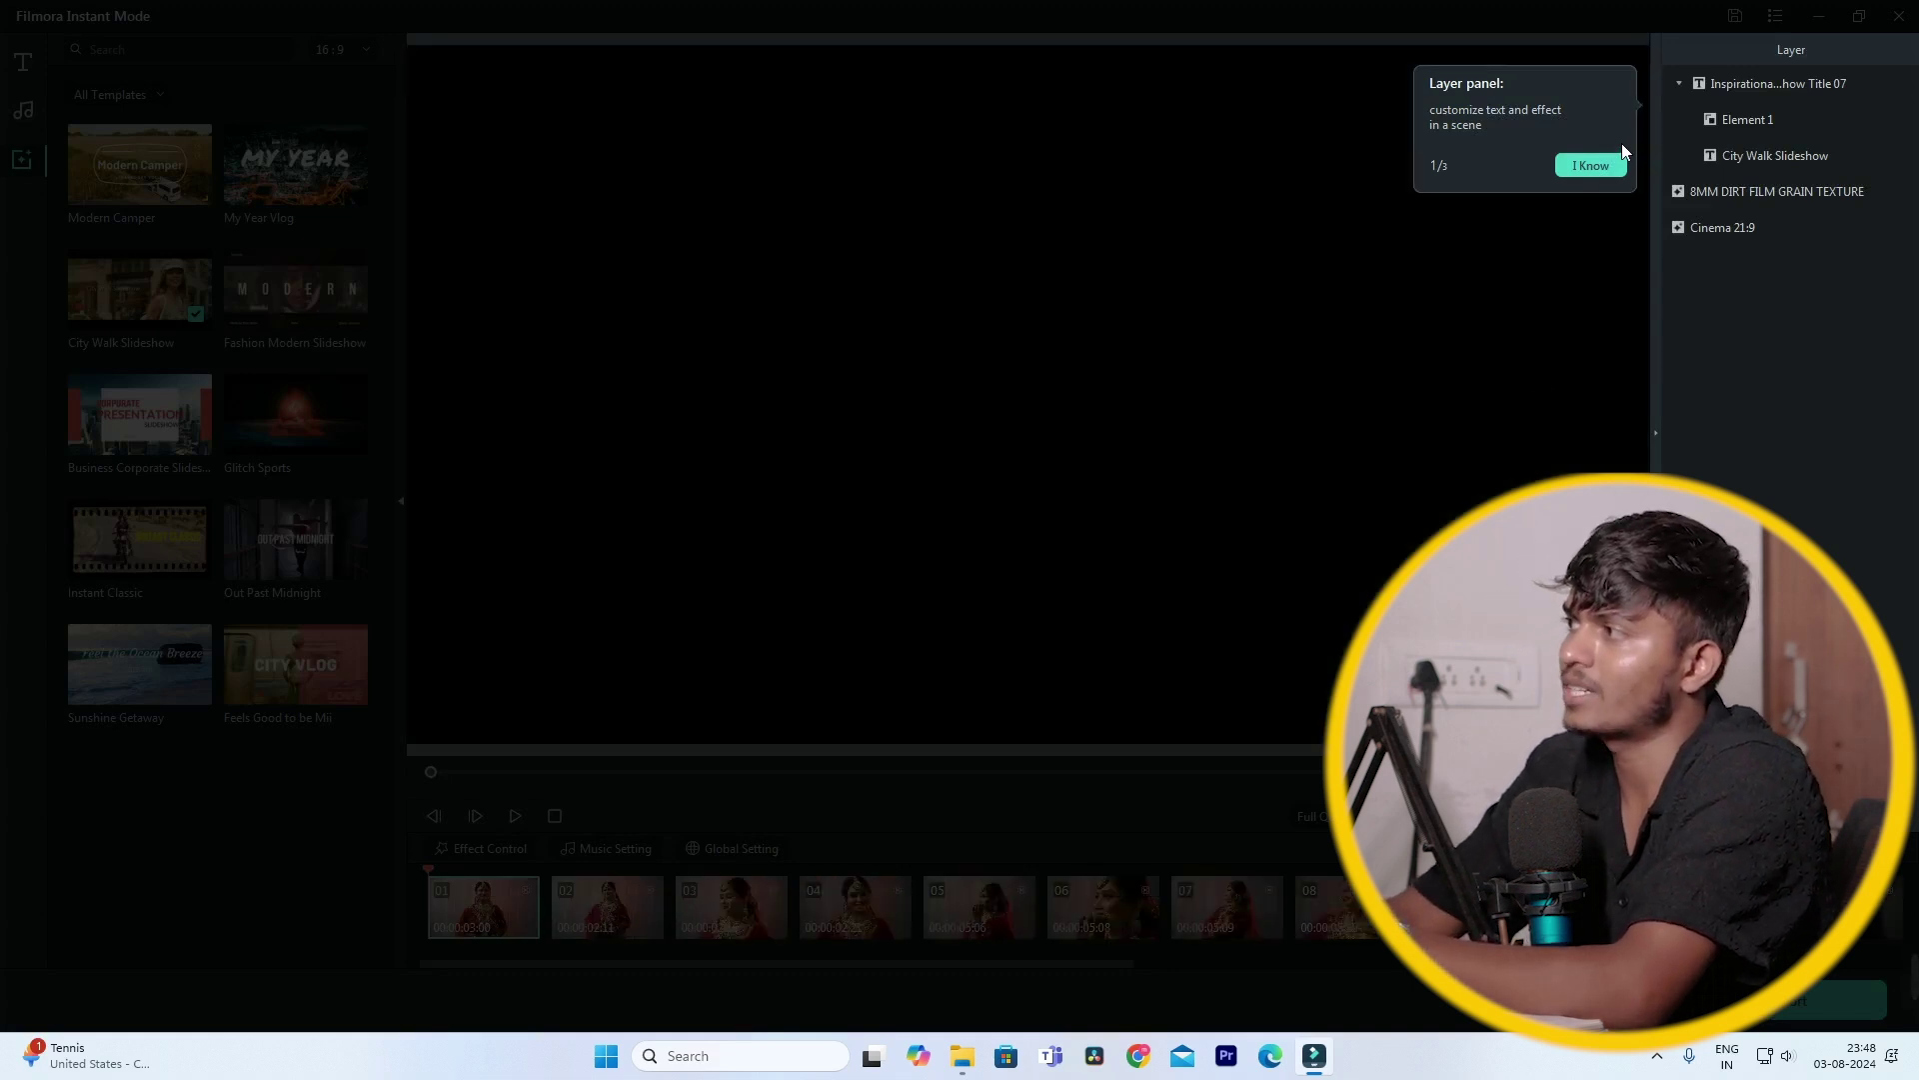
Dismiss the Instant Mode editor's tutorial tips, including the layer panel tip
click(1617, 164)
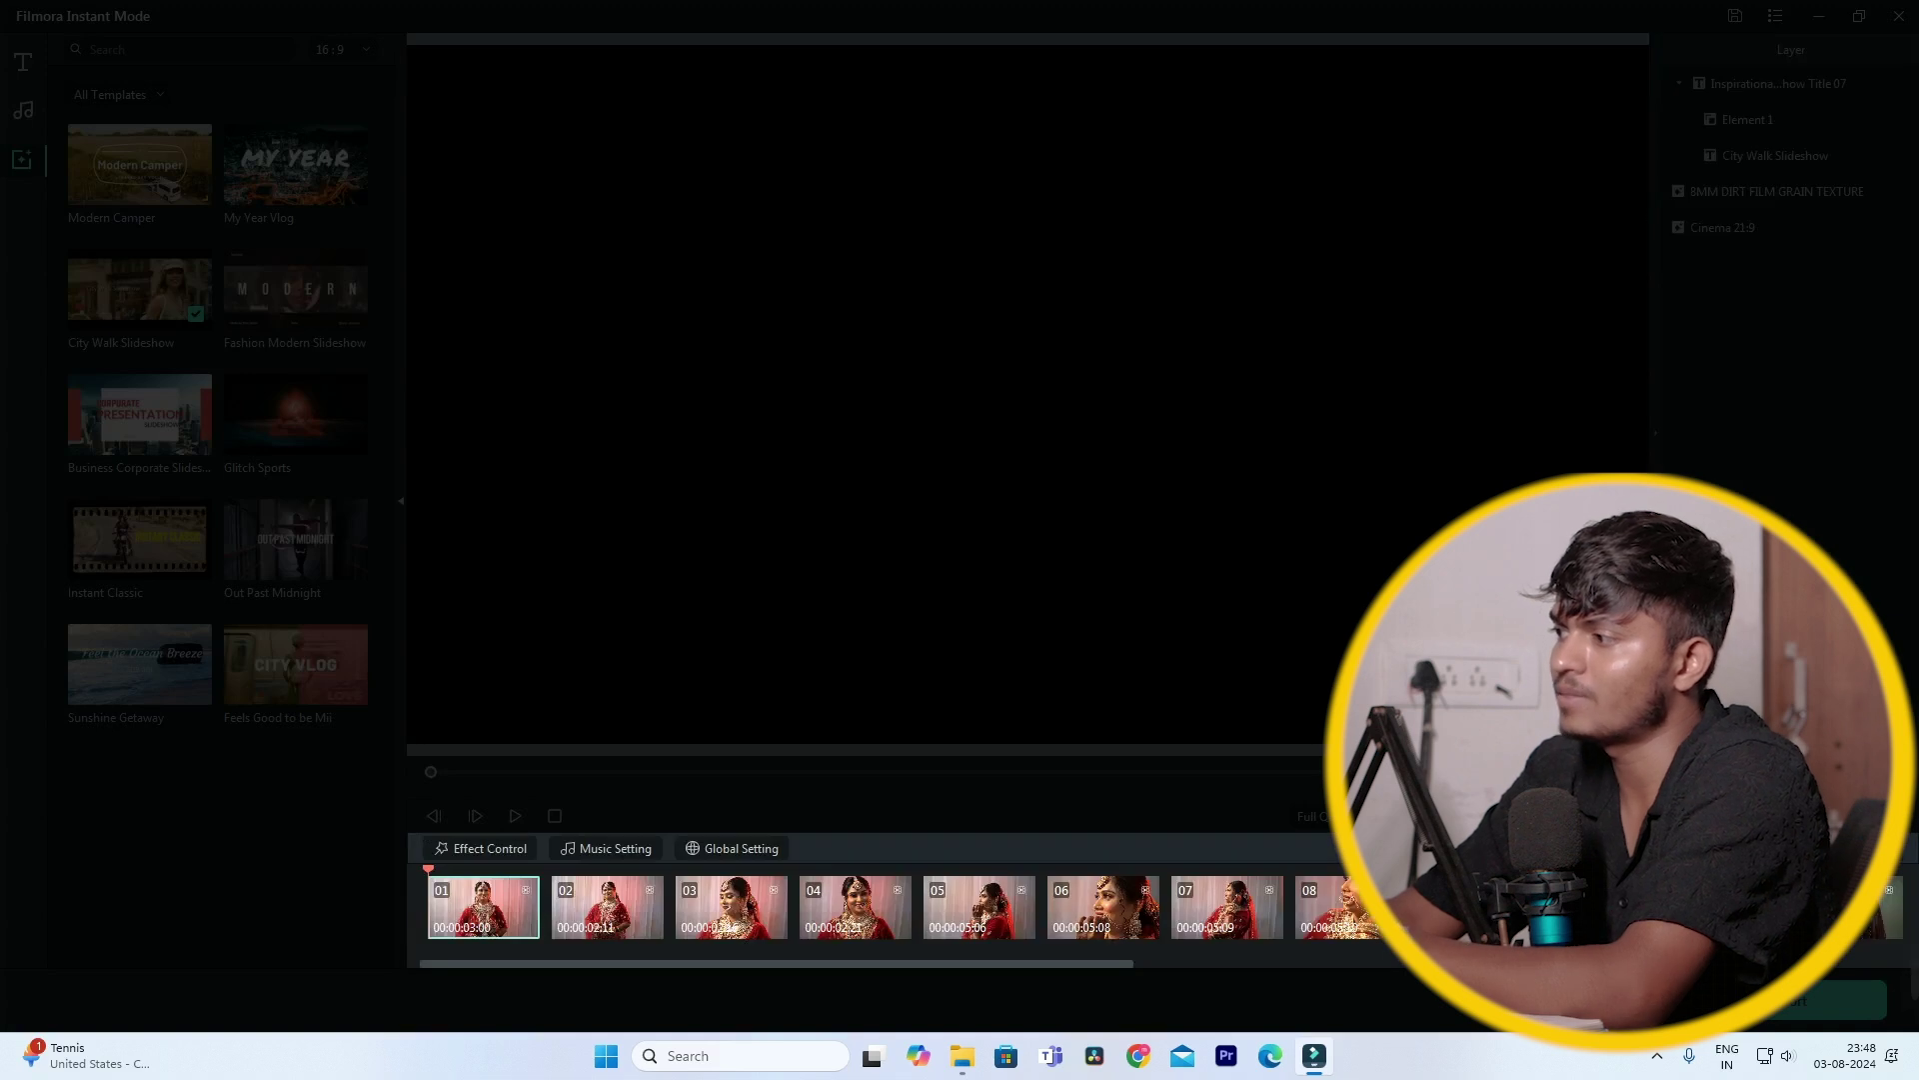
click(1413, 836)
click(604, 133)
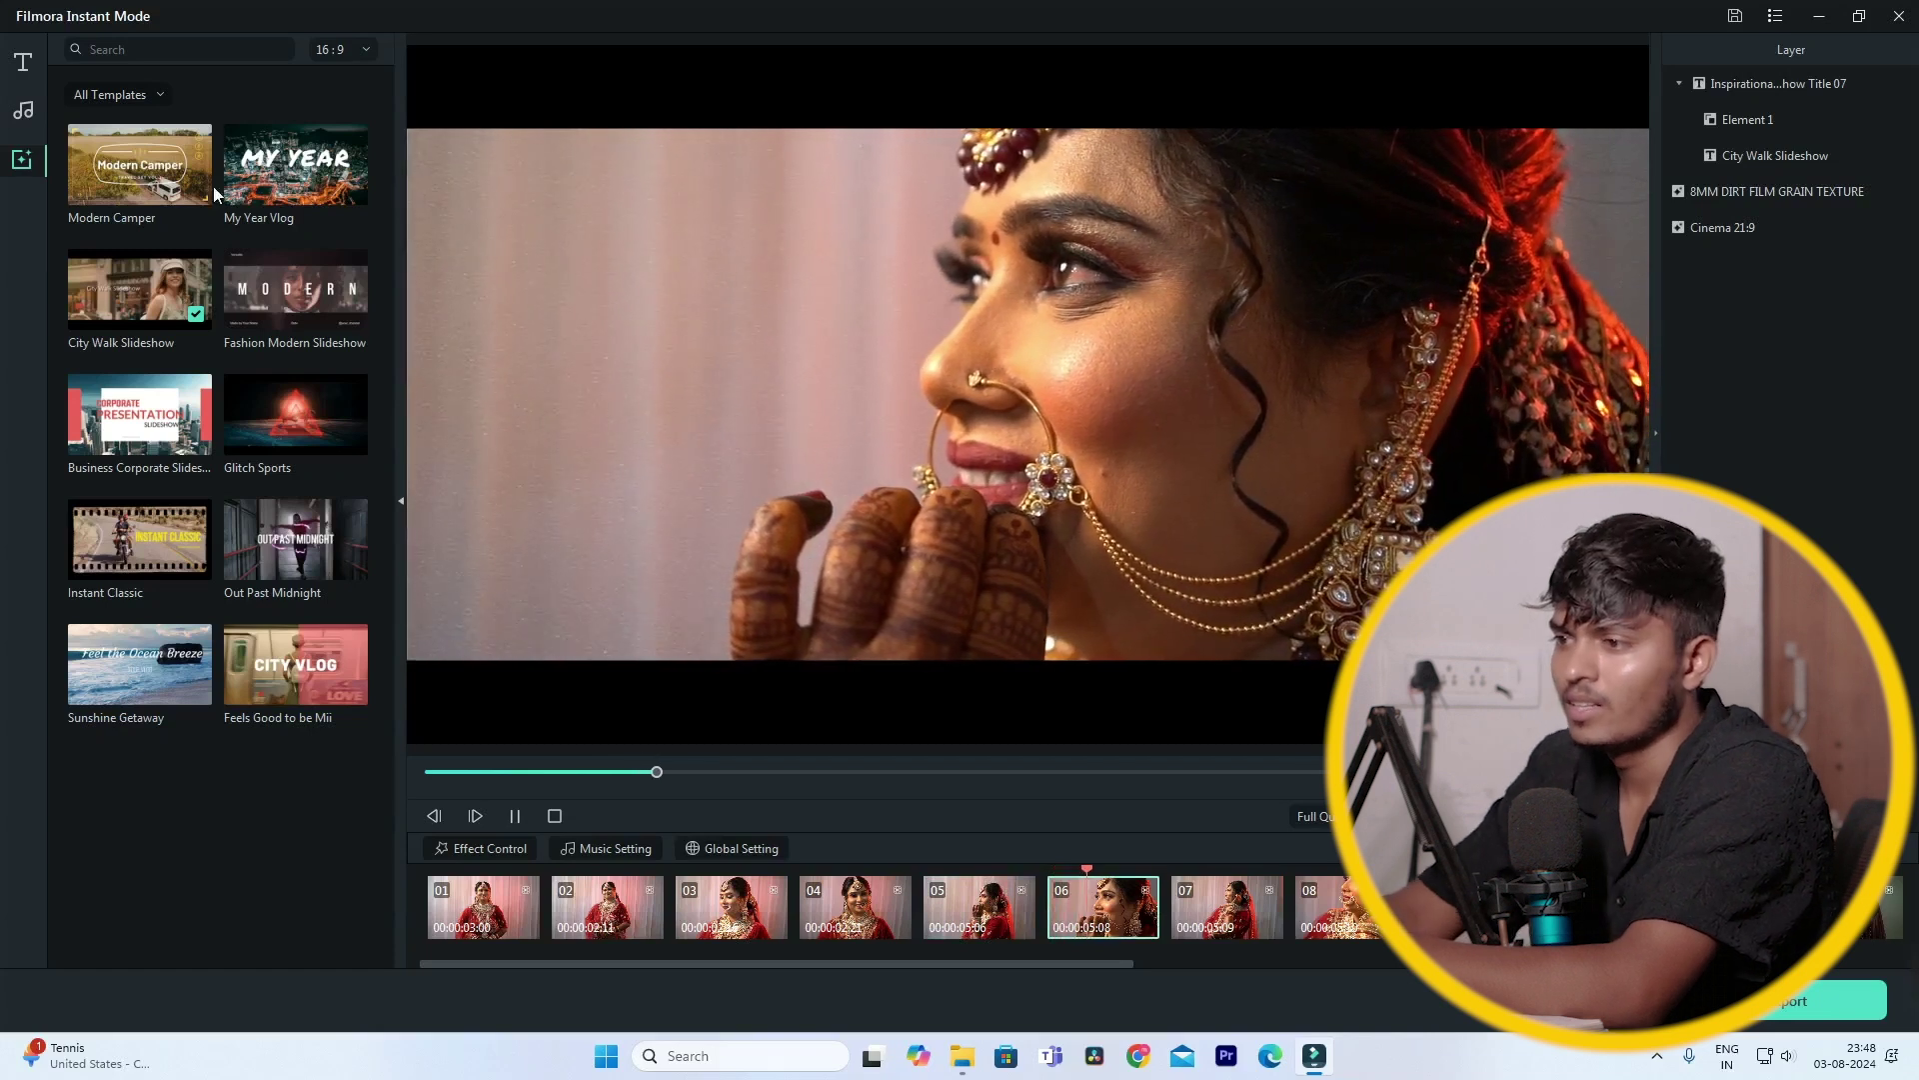
Pause the slideshow preview, check its background music settings, and open the Export dialog
click(514, 816)
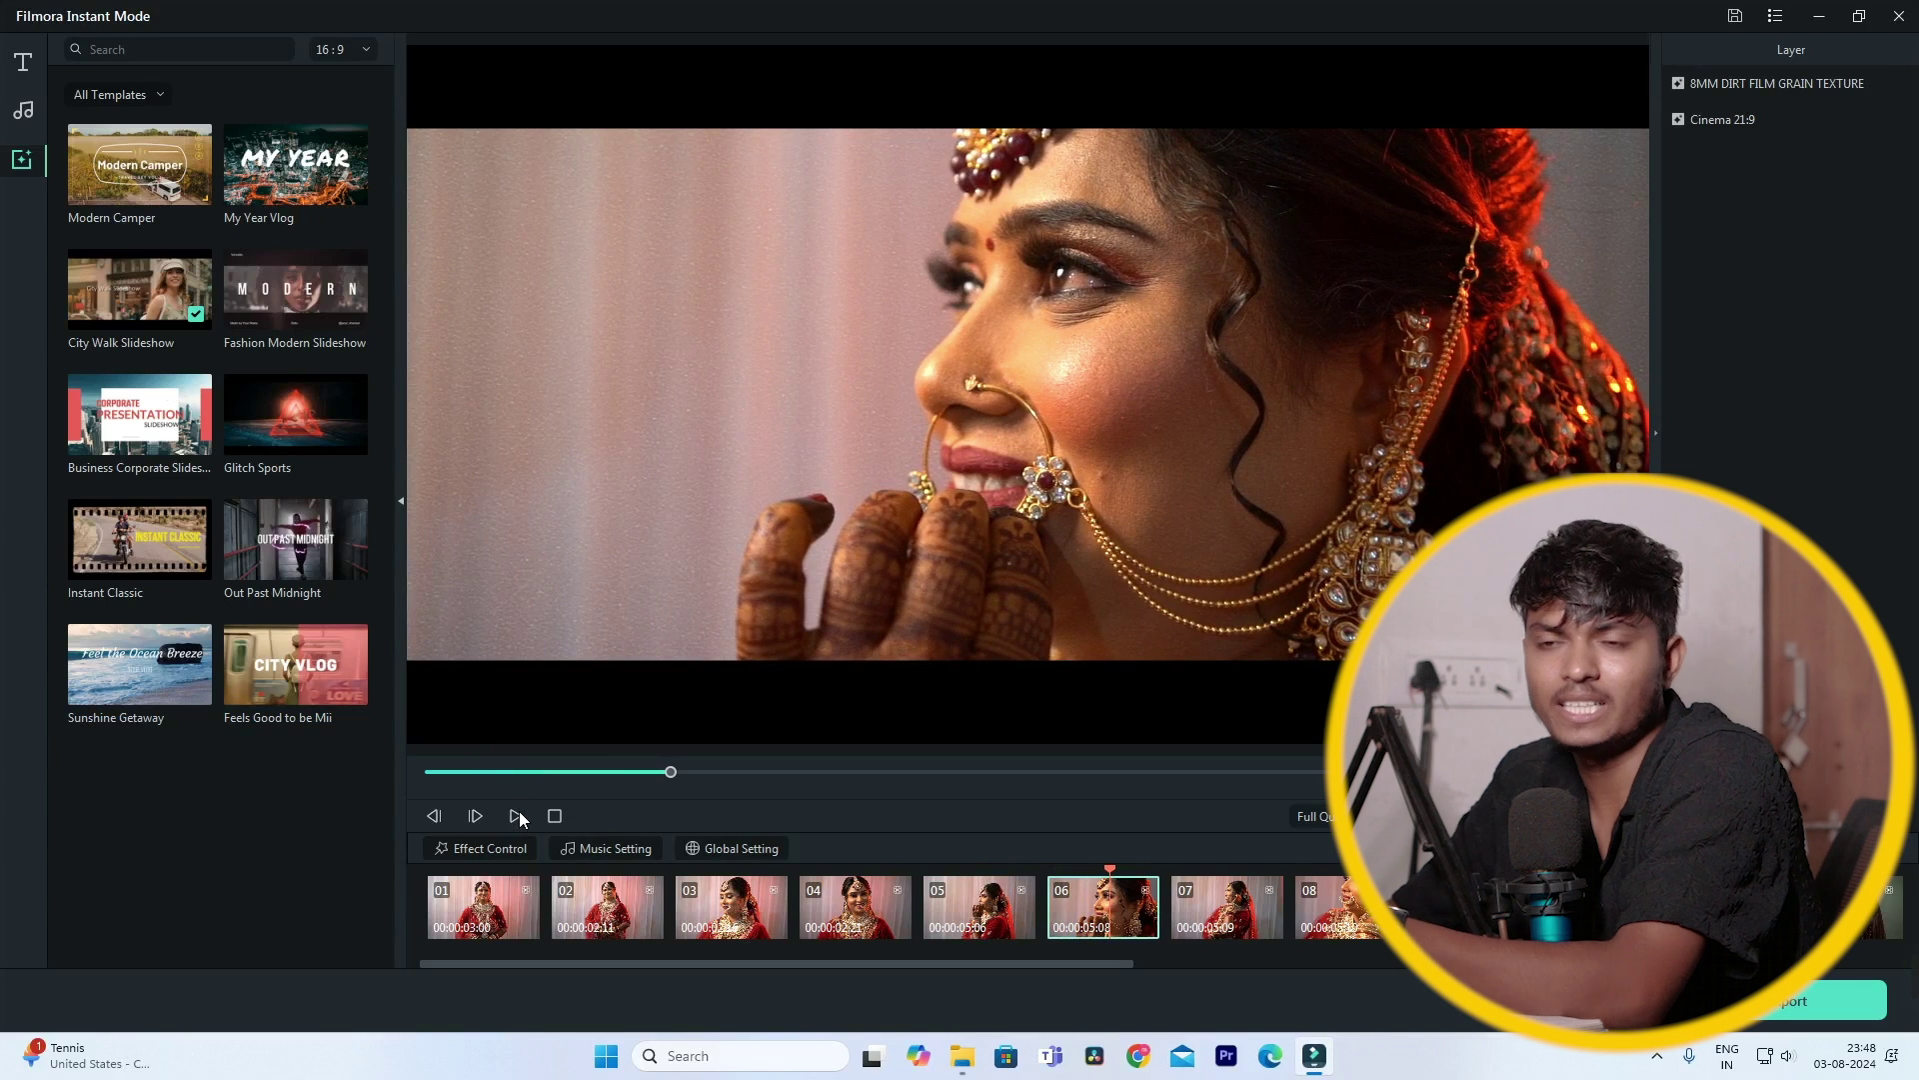
click(645, 855)
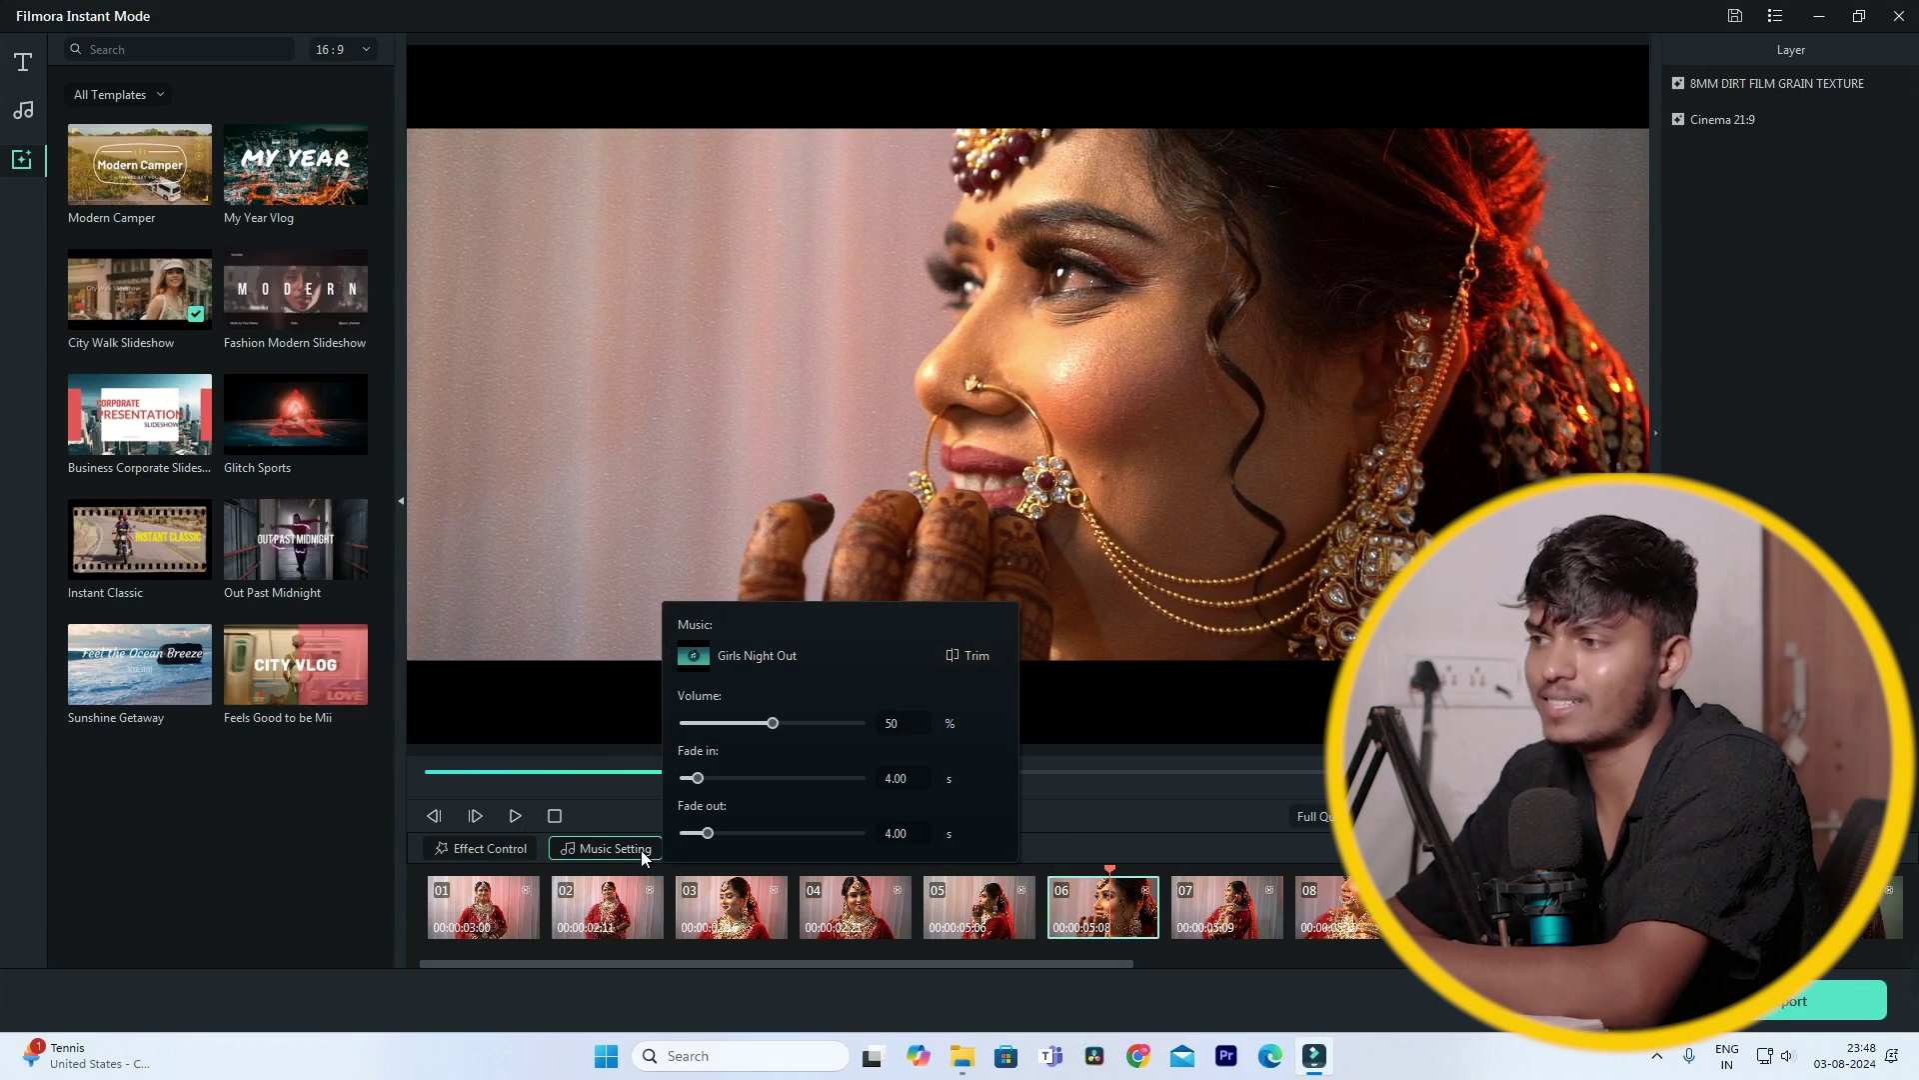
click(1803, 1006)
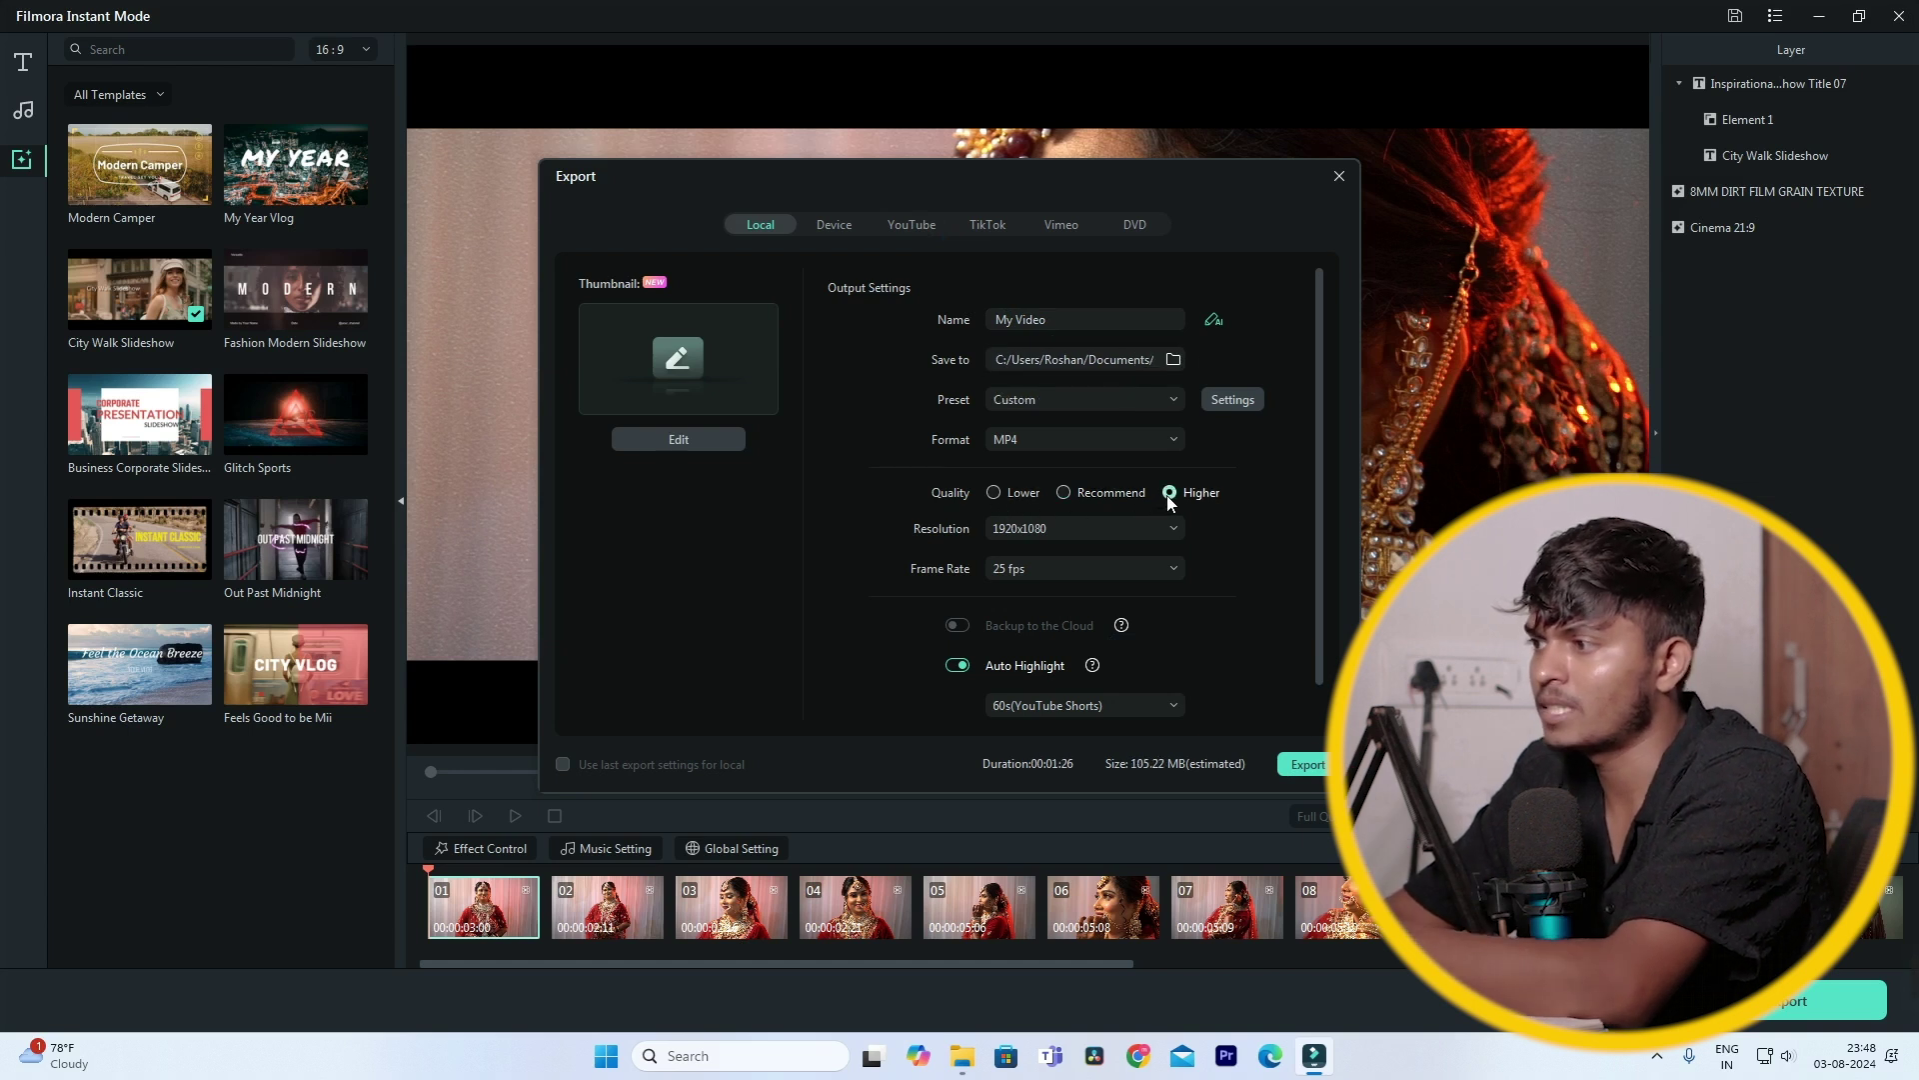
Change the export encoding settings to 50 fps and apply them
click(1219, 404)
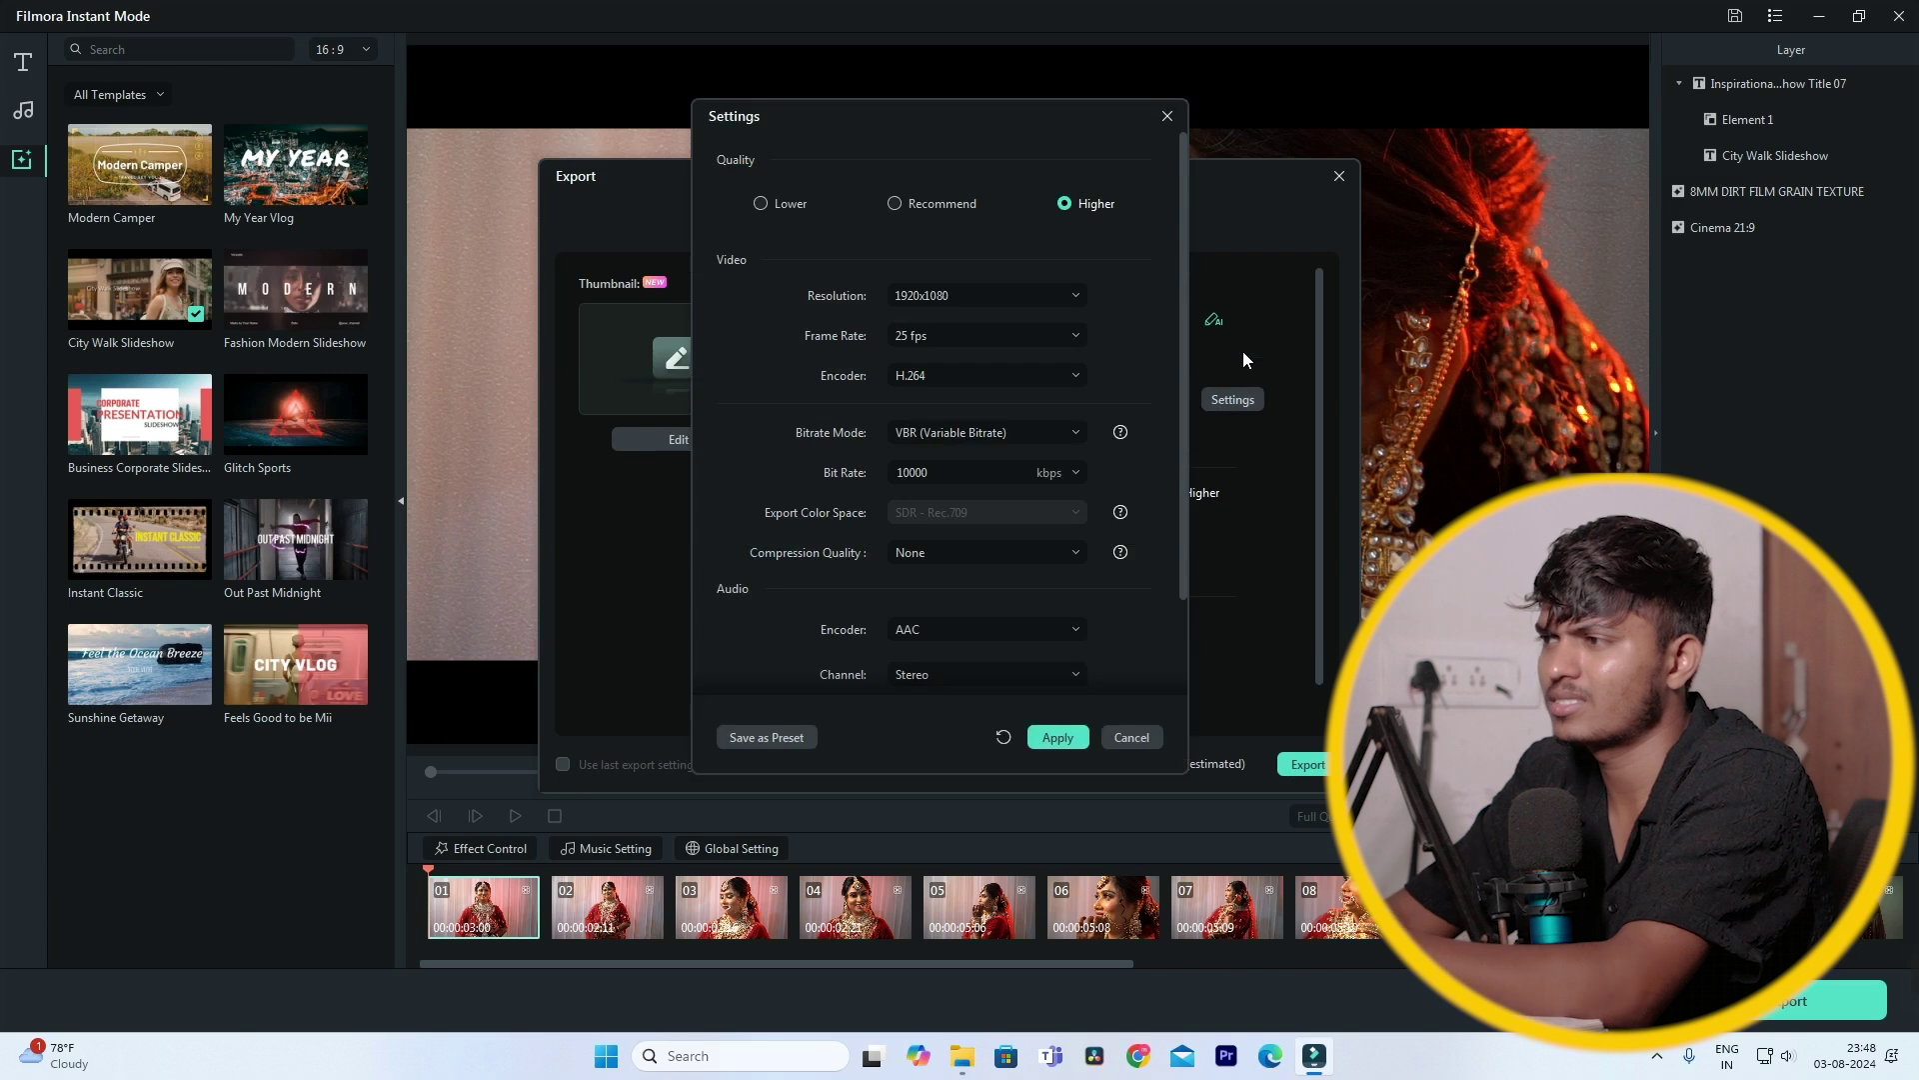
click(953, 337)
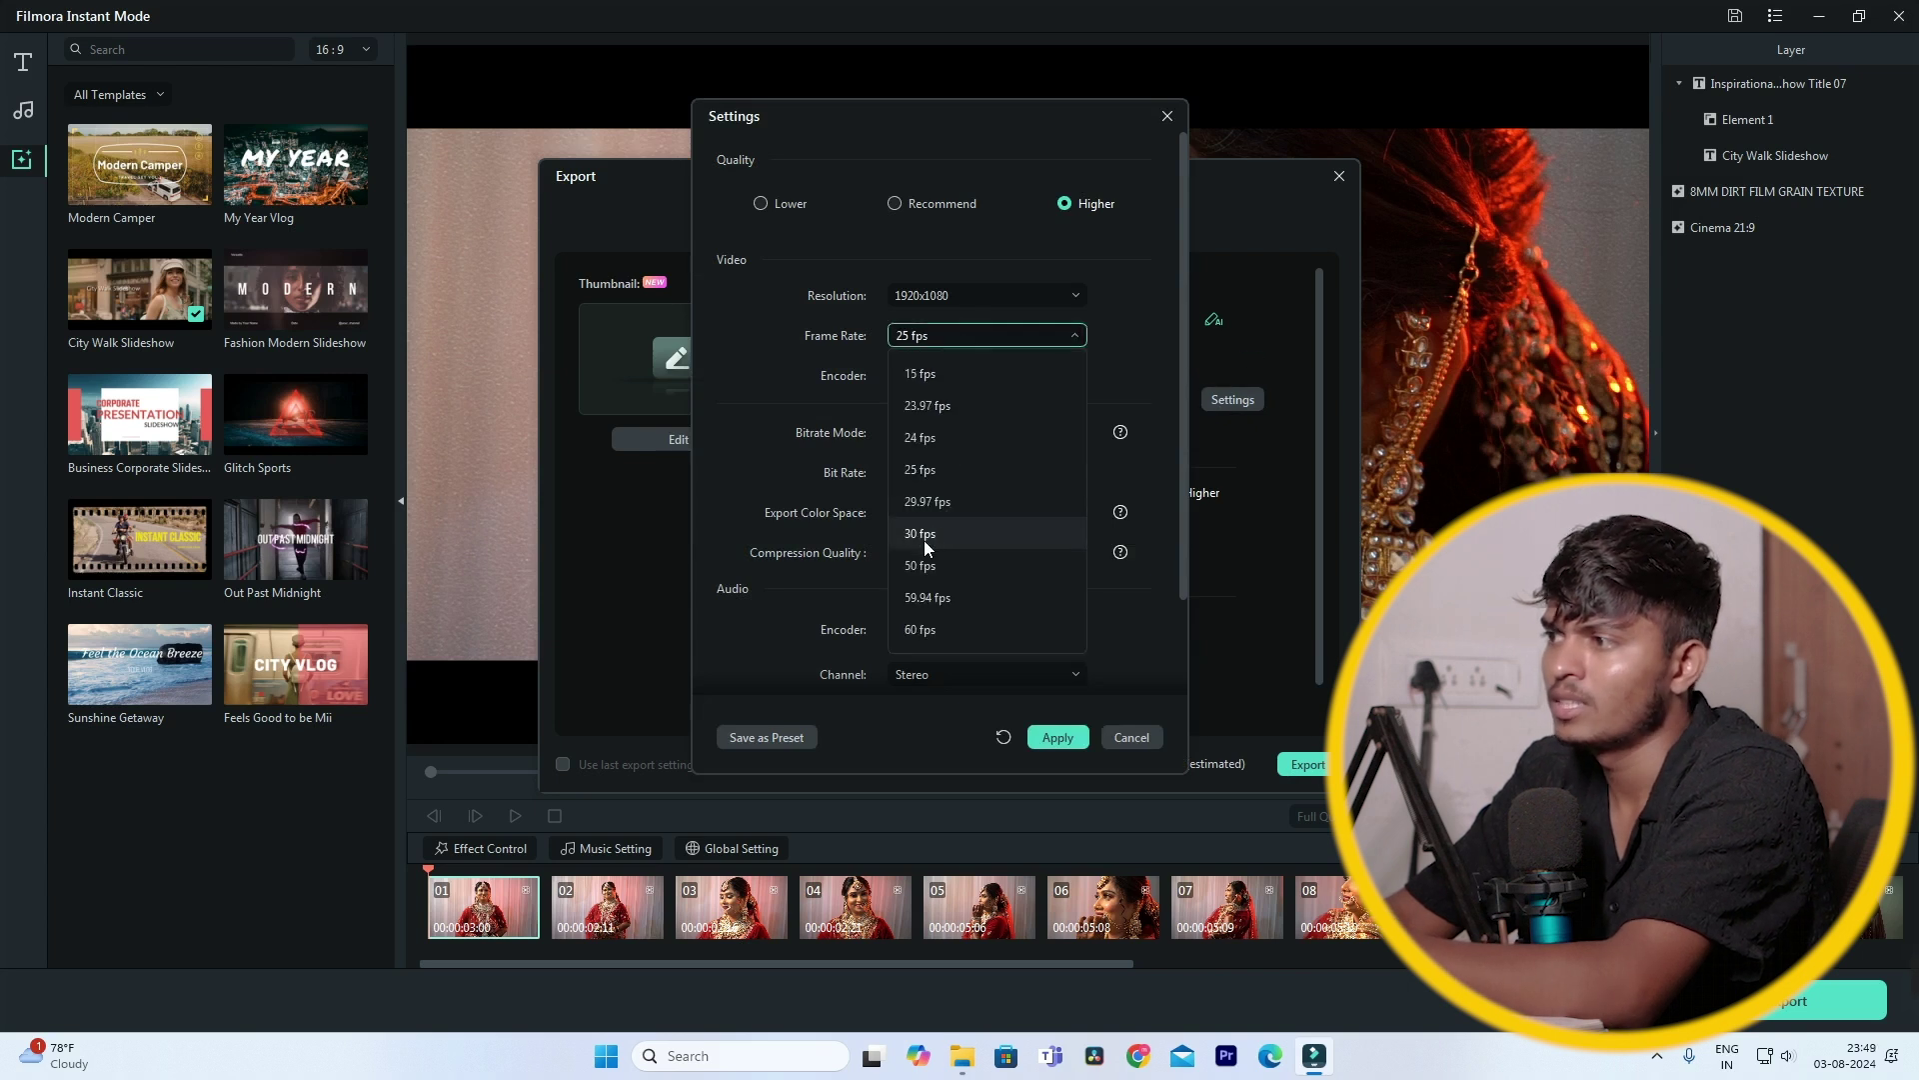
click(946, 570)
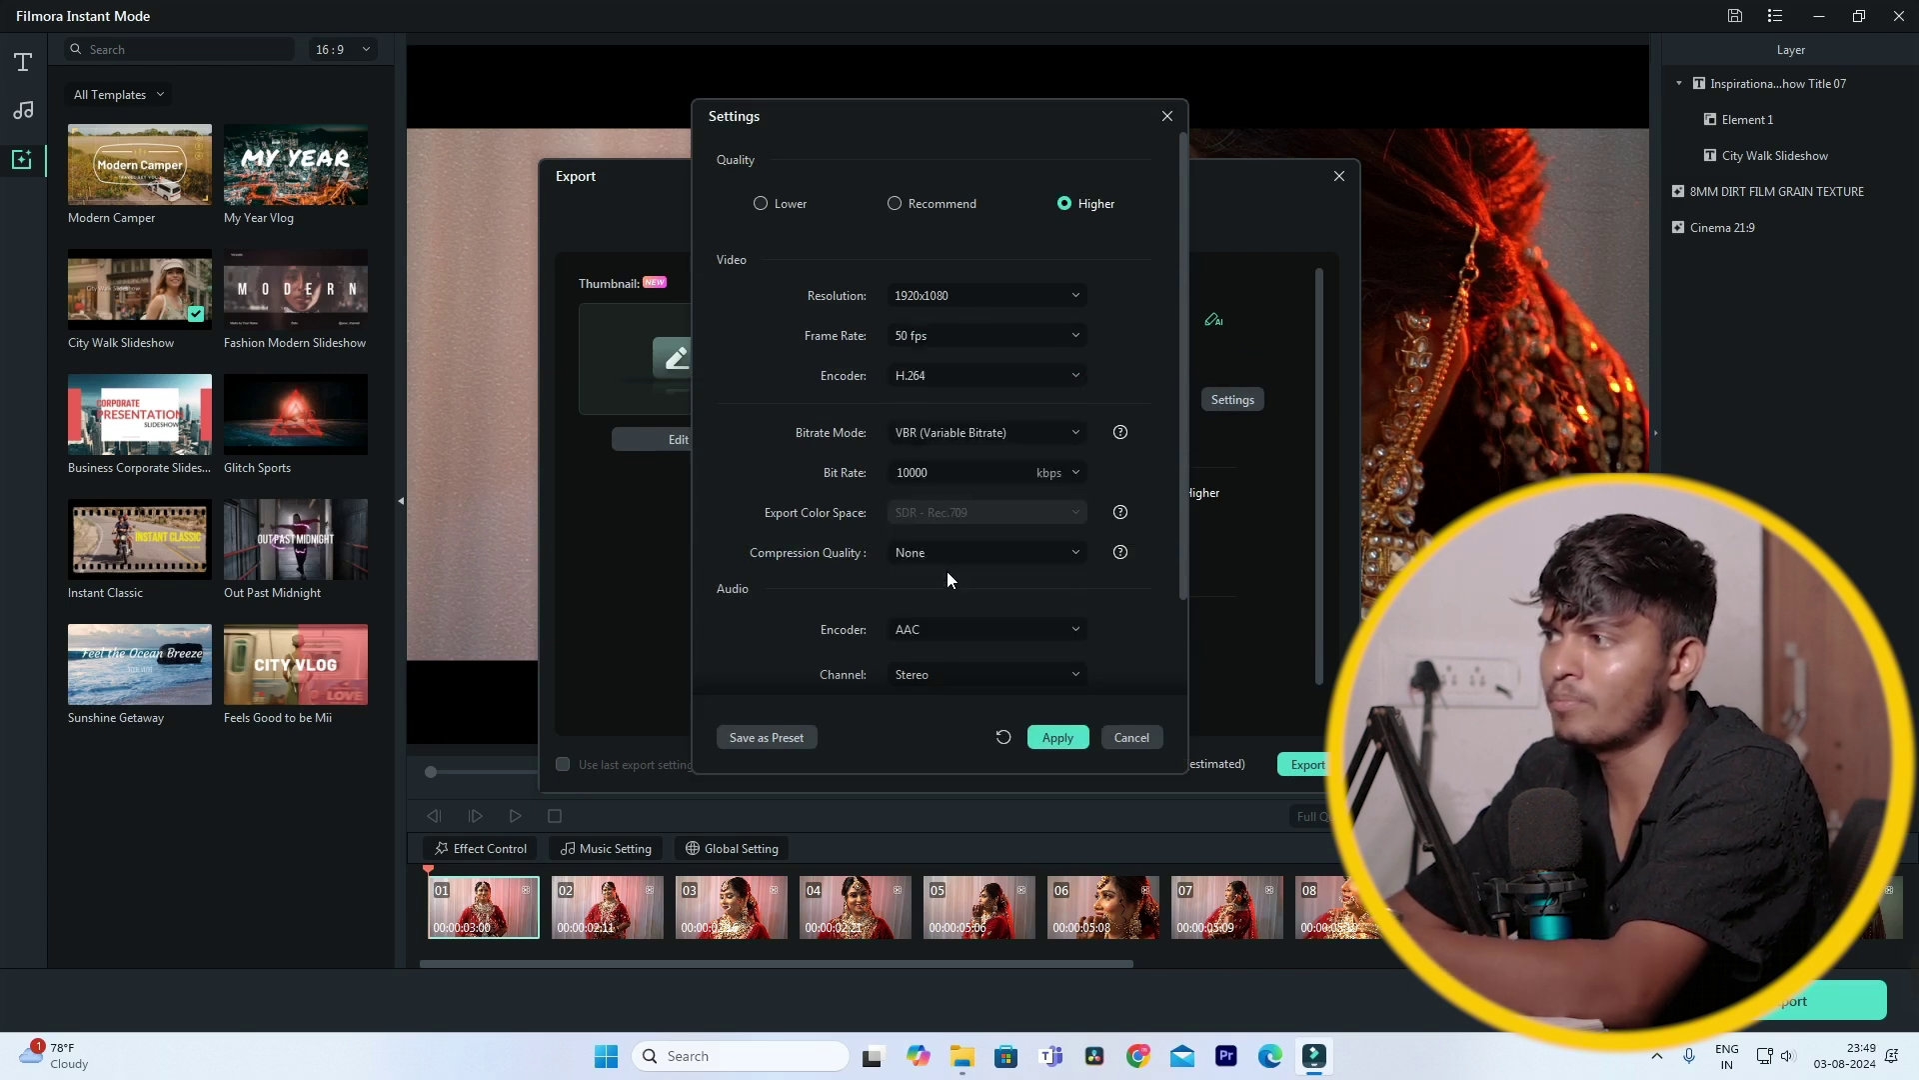
click(999, 428)
click(999, 426)
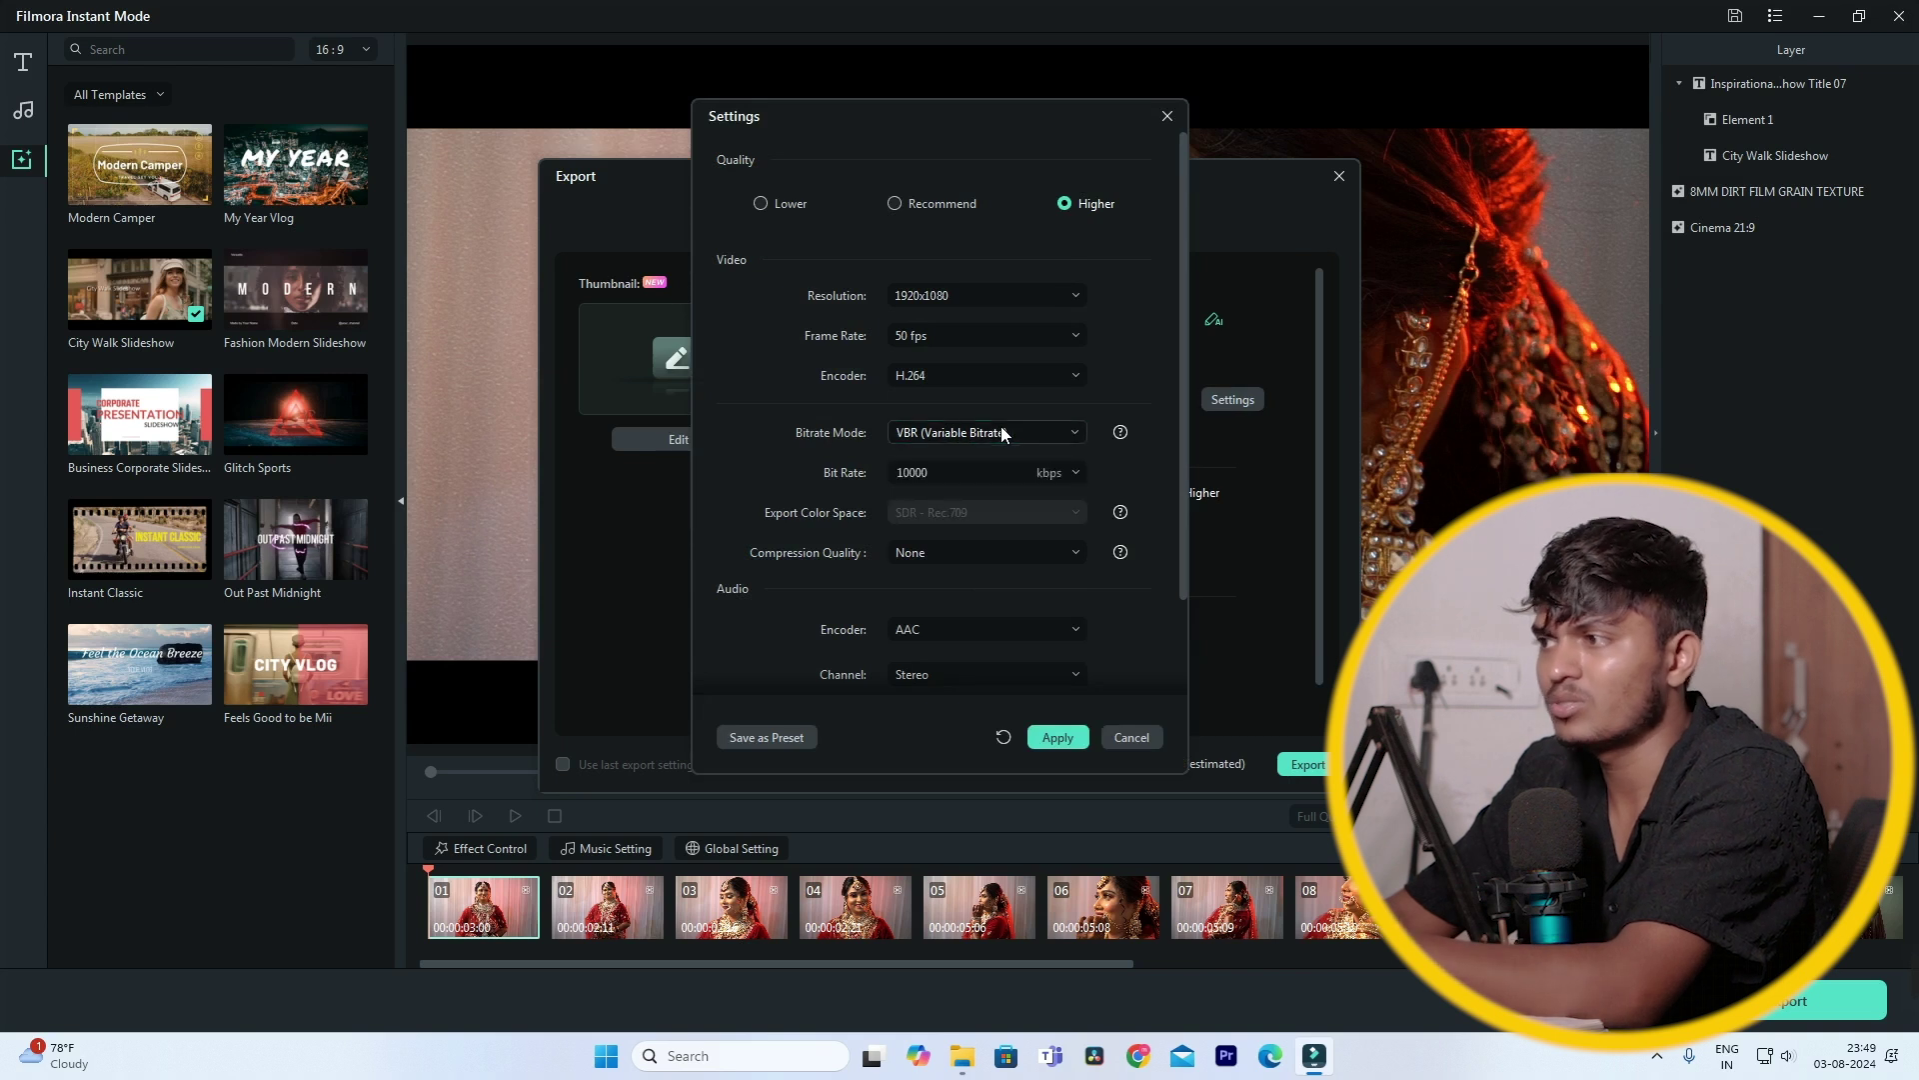
scroll(975, 606, down, 2)
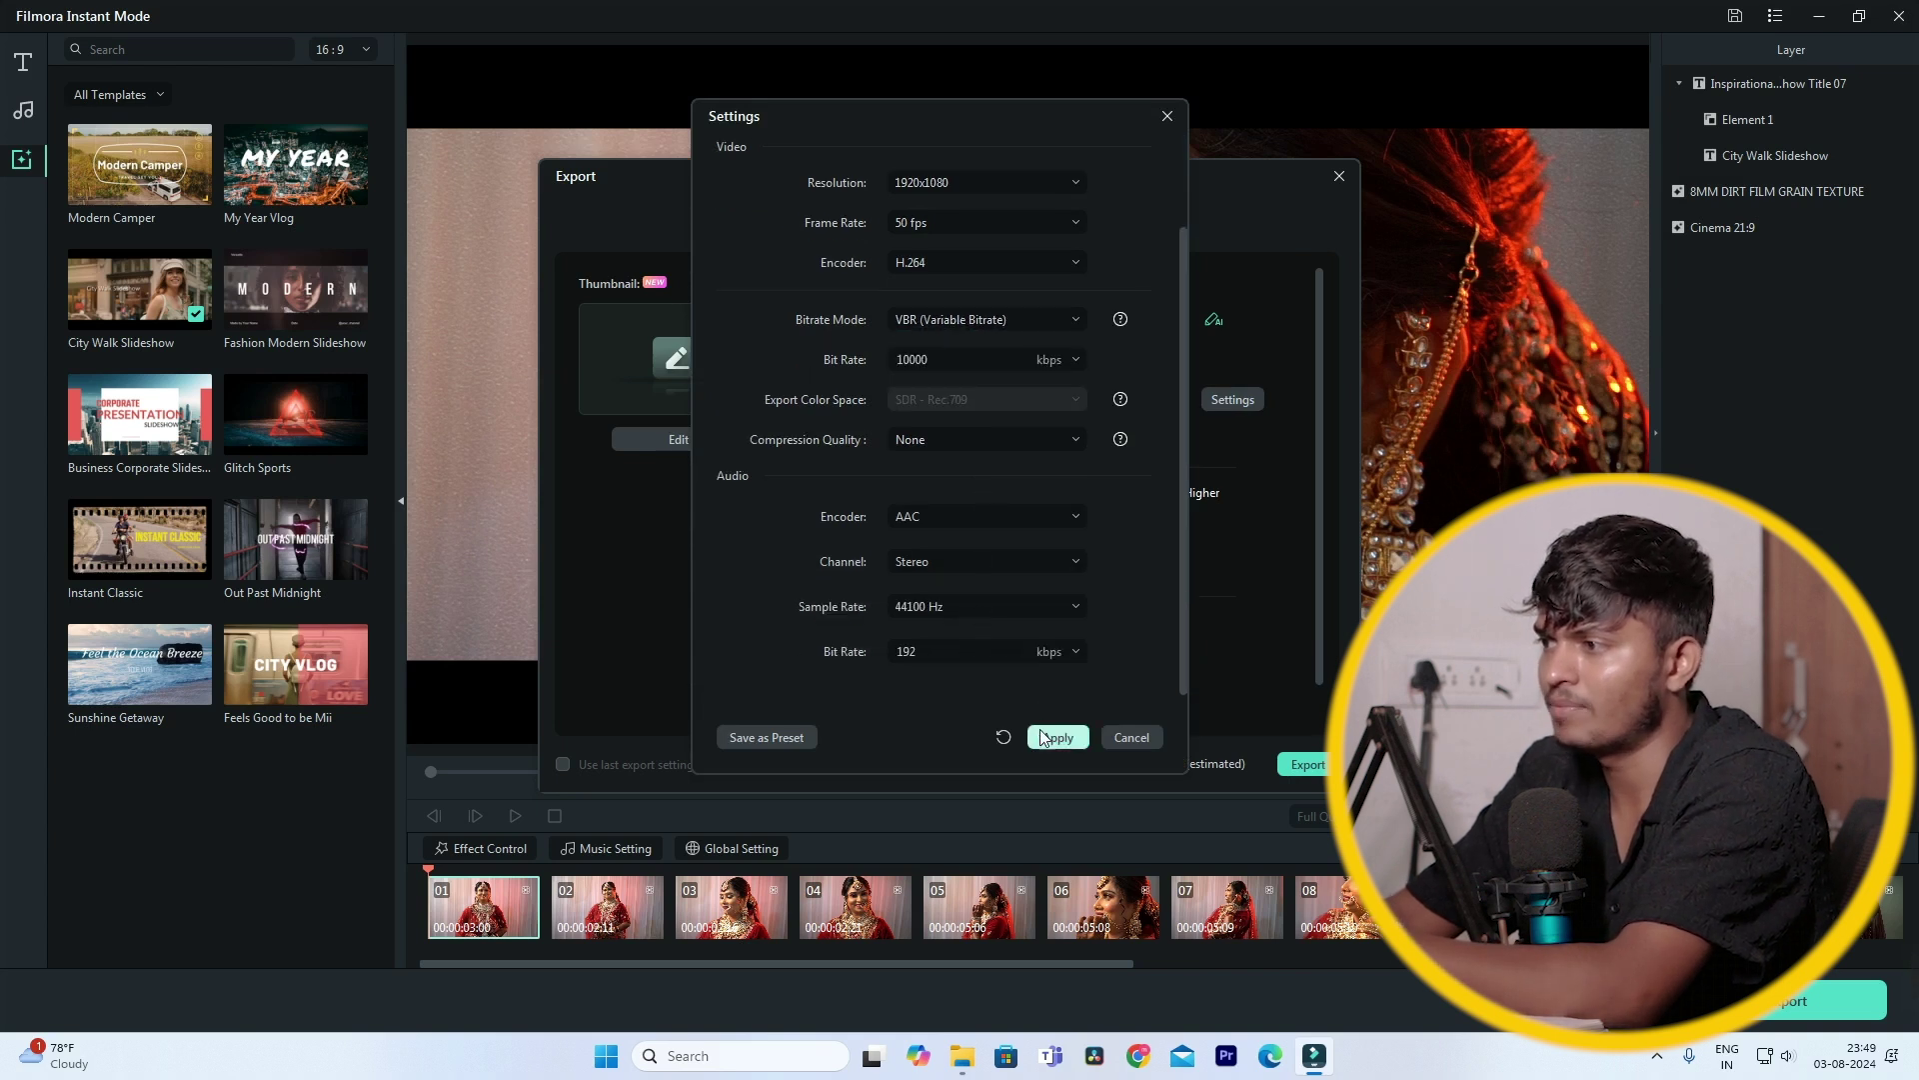
click(1058, 740)
Keep MP4 as the export format and bring up the output folder picker
click(1054, 446)
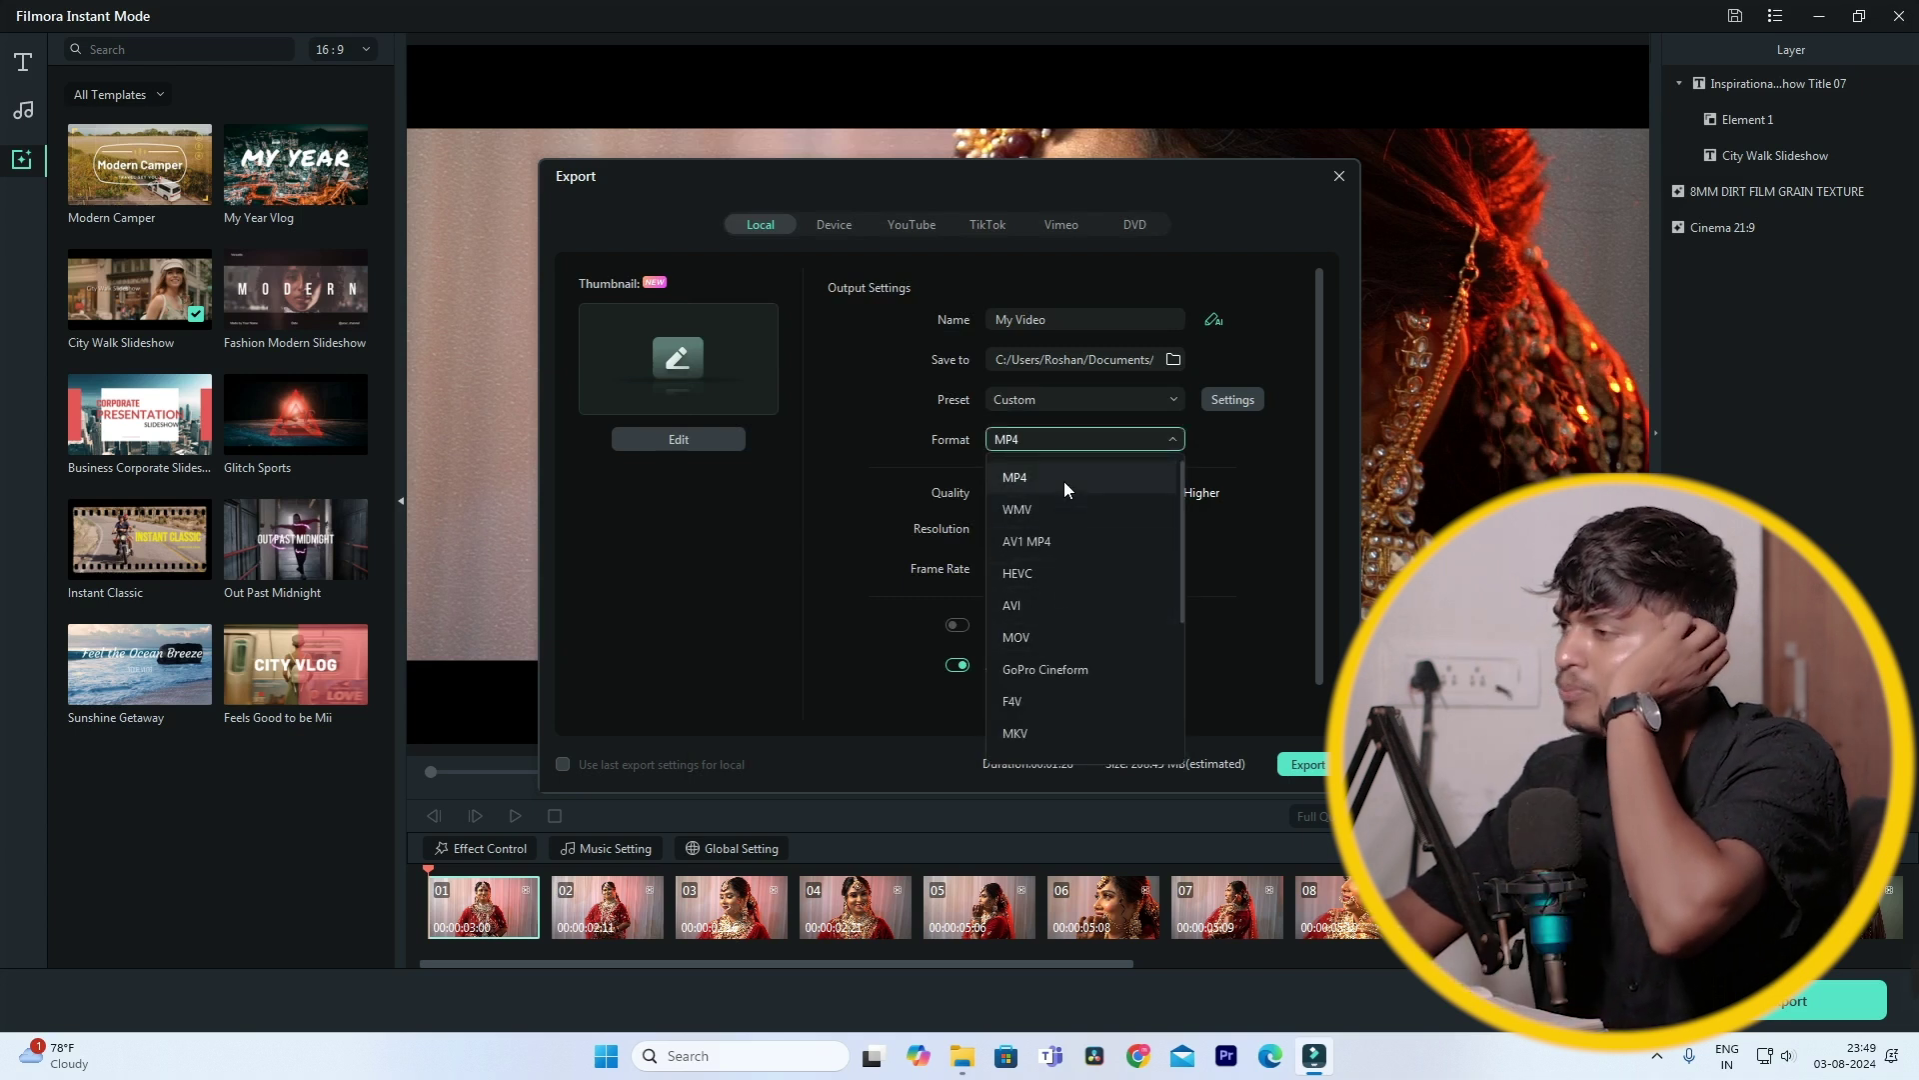
click(1064, 480)
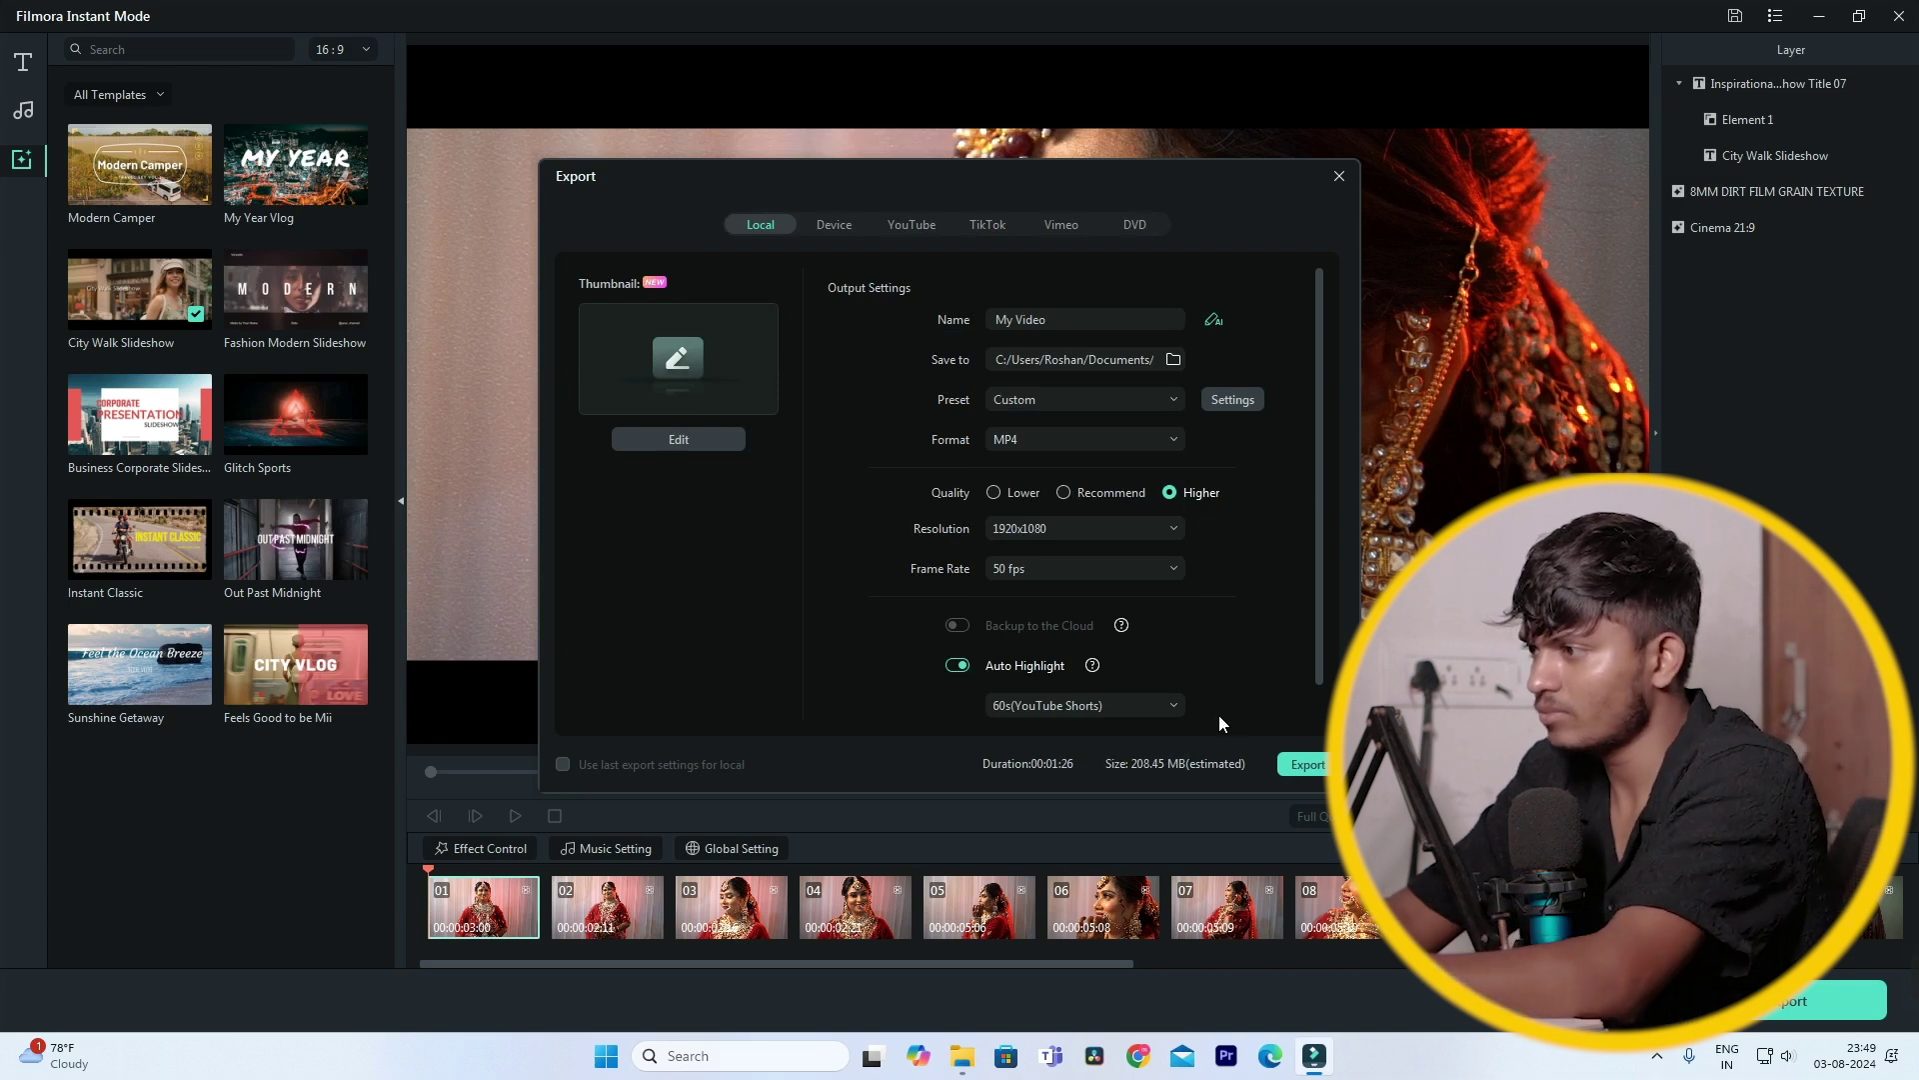
click(1179, 364)
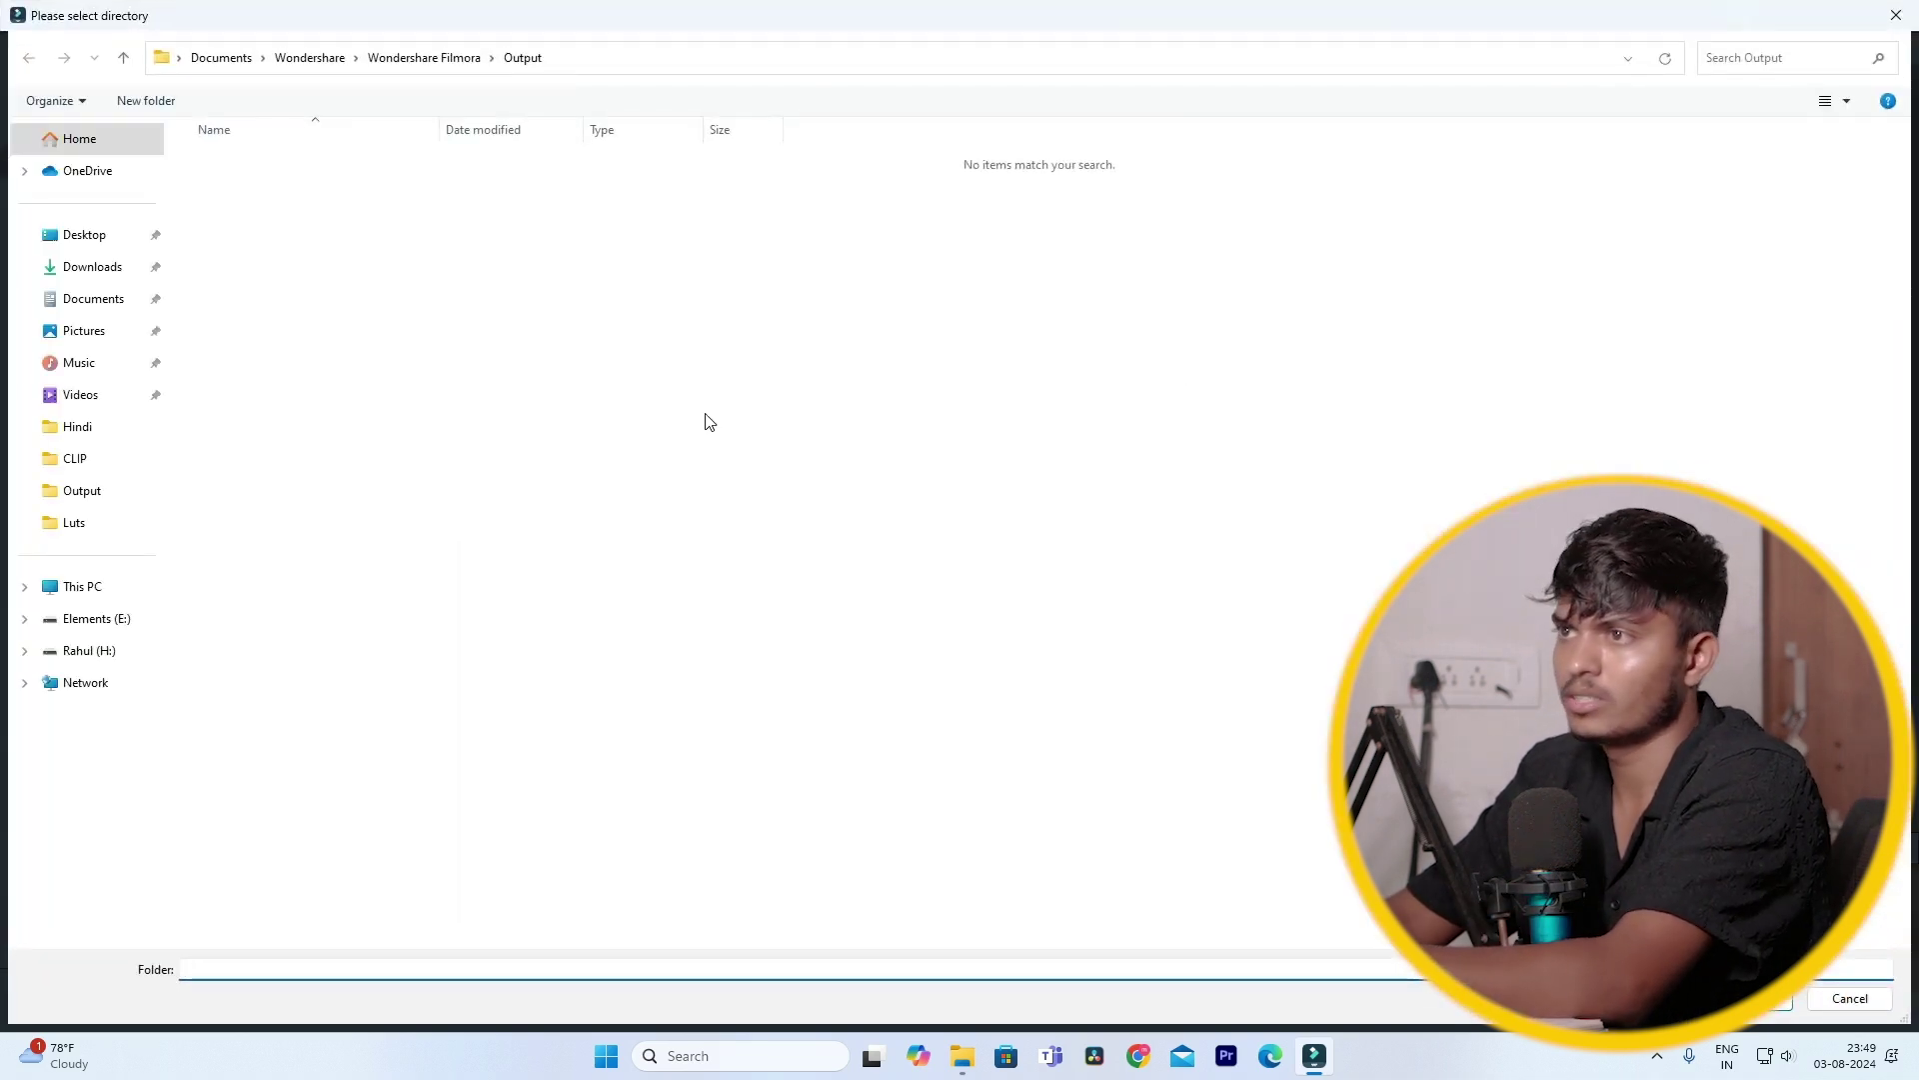
Choose Desktop > Luts as the save location and export My Video-1.mp4
click(145, 242)
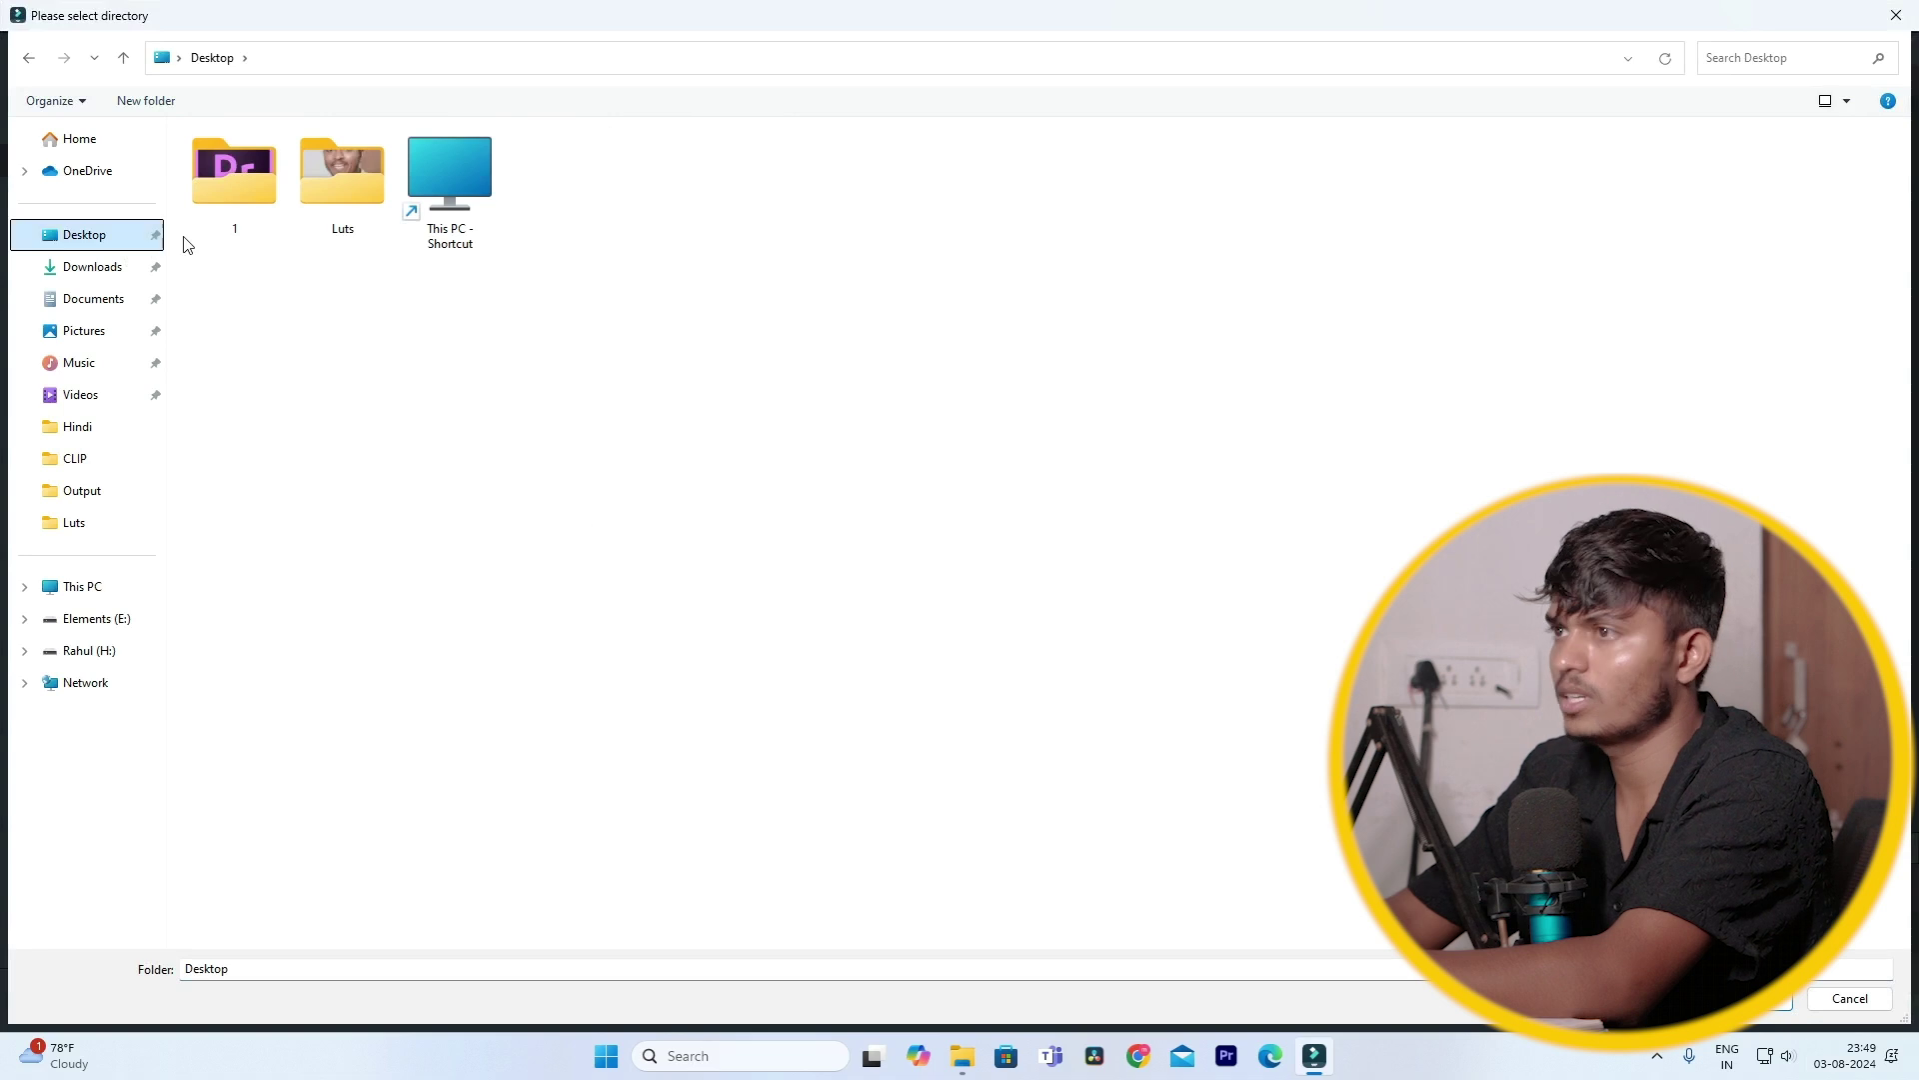
click(380, 210)
click(1750, 998)
click(1304, 765)
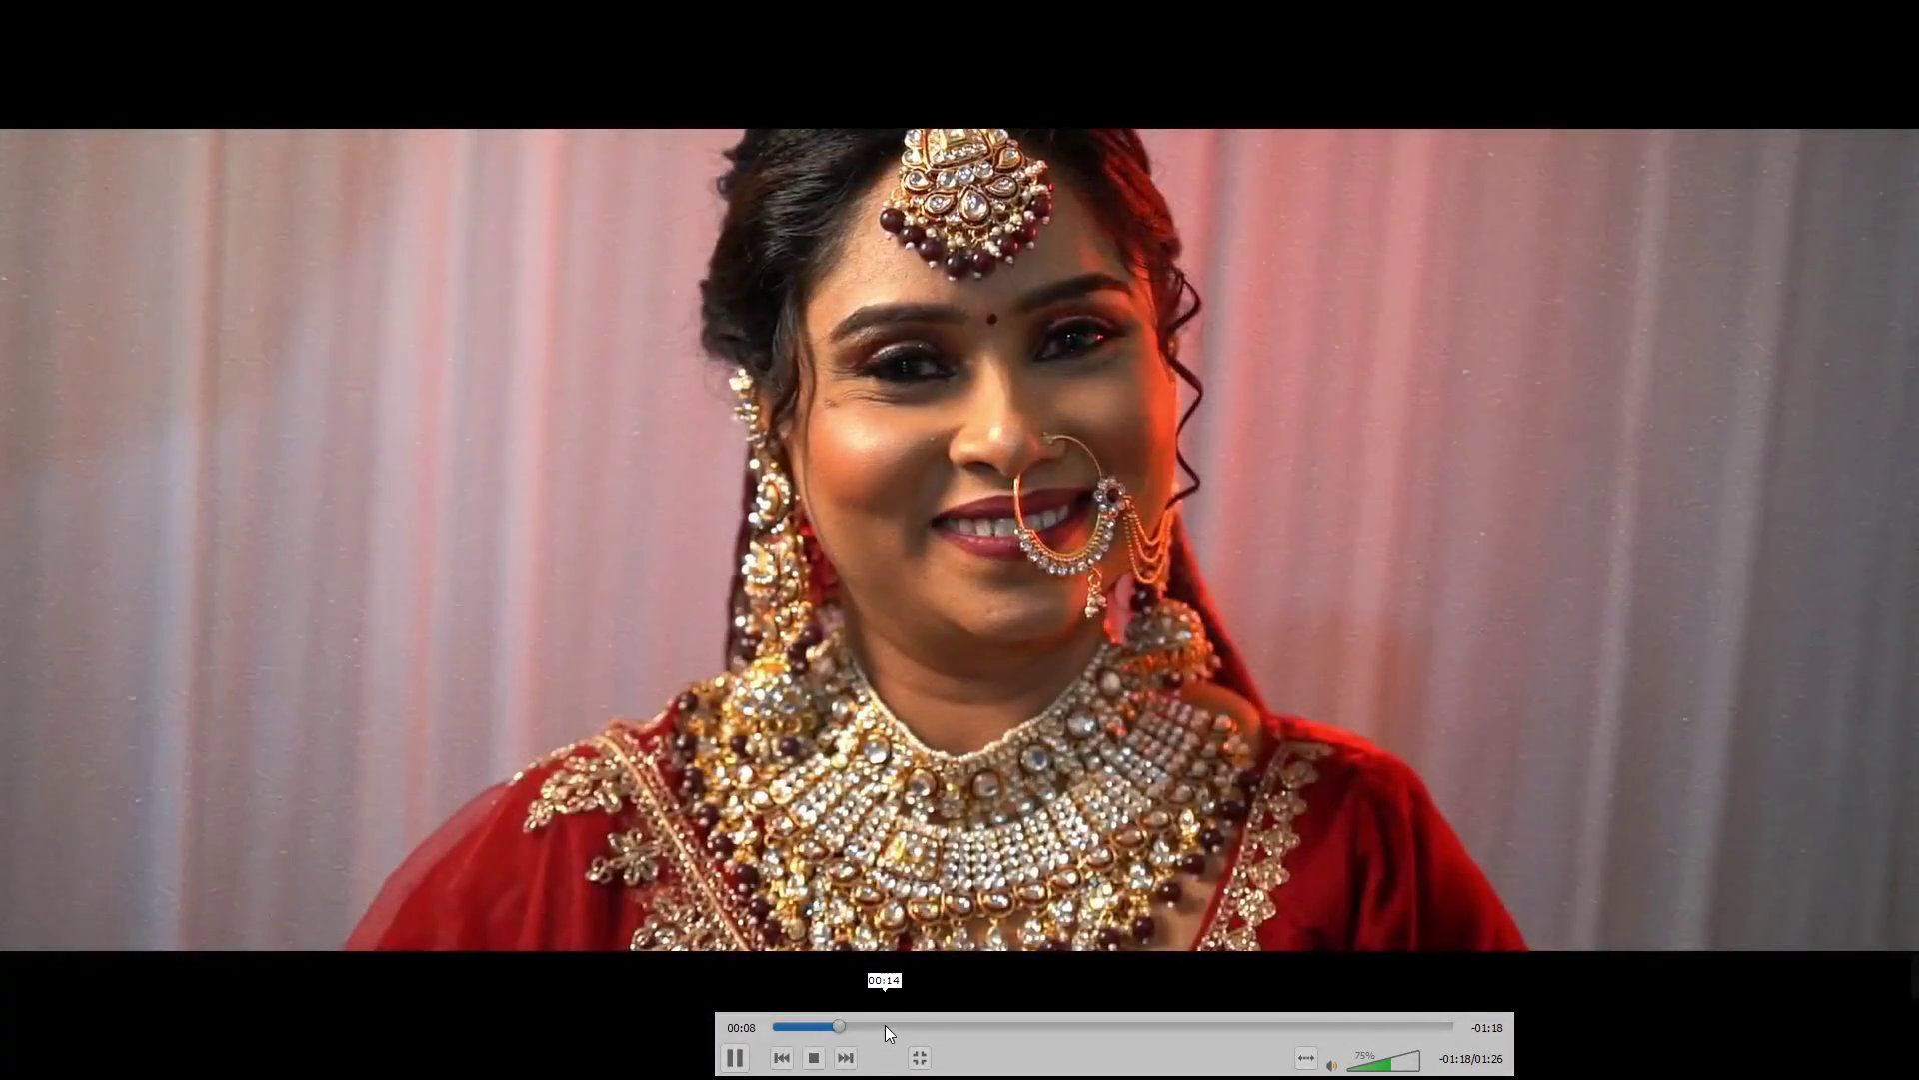
Skim through My Video-1.mp4 in VLC, jumping to about 00:53, 1:00 and 01:17
click(885, 1024)
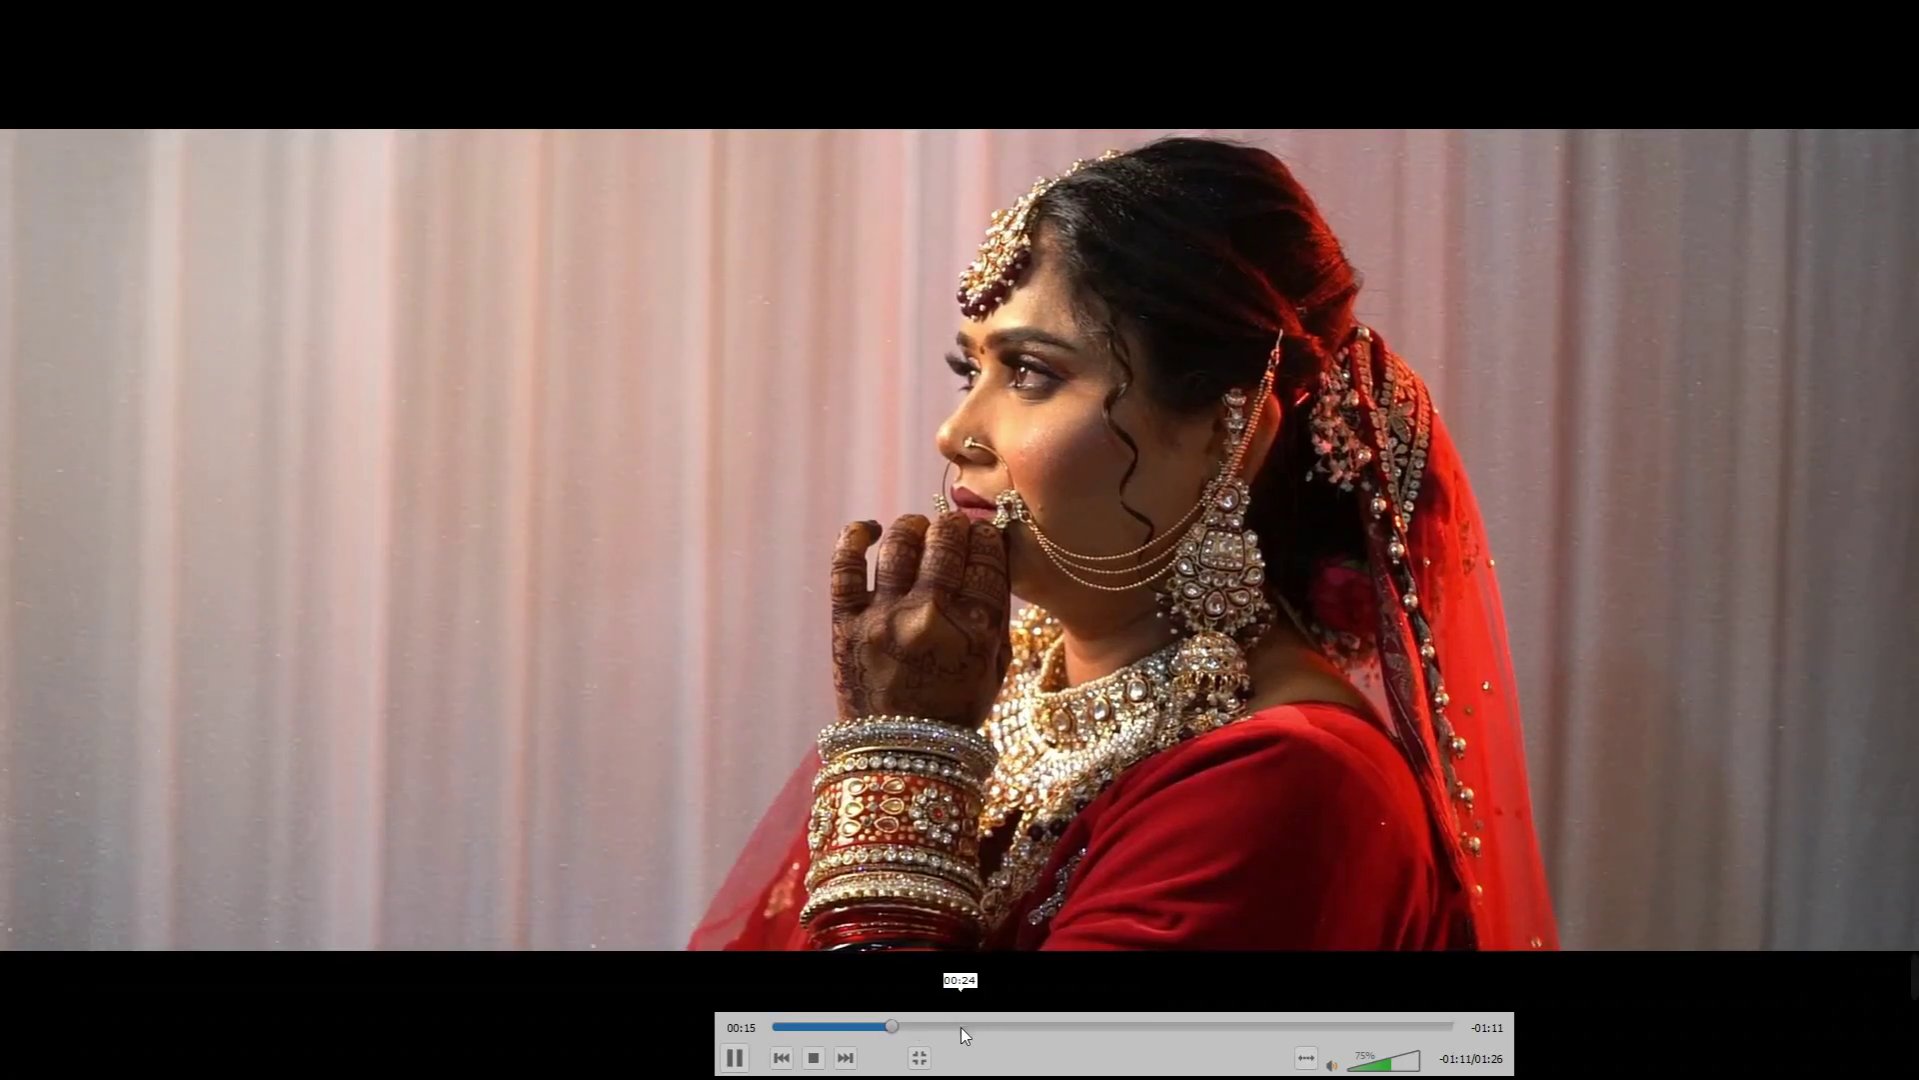
click(1066, 1030)
click(1191, 1029)
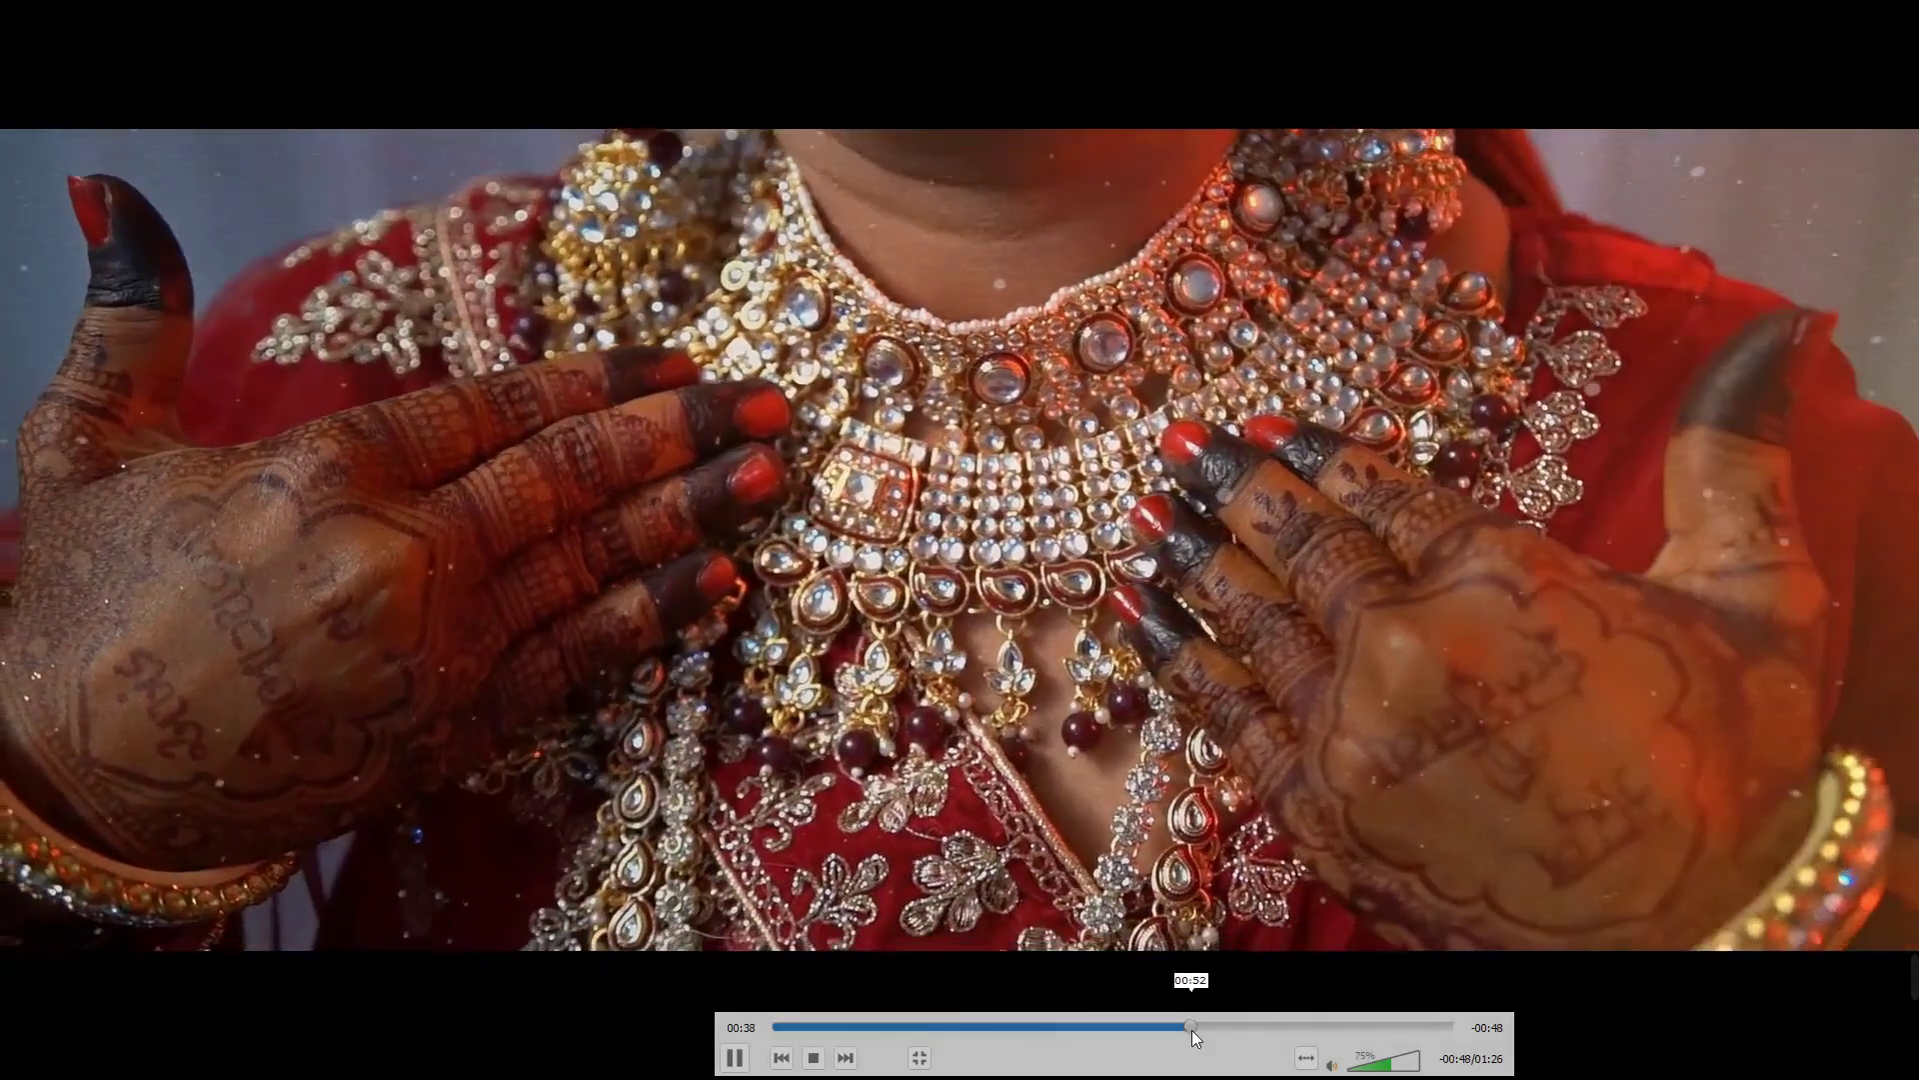
click(1281, 1030)
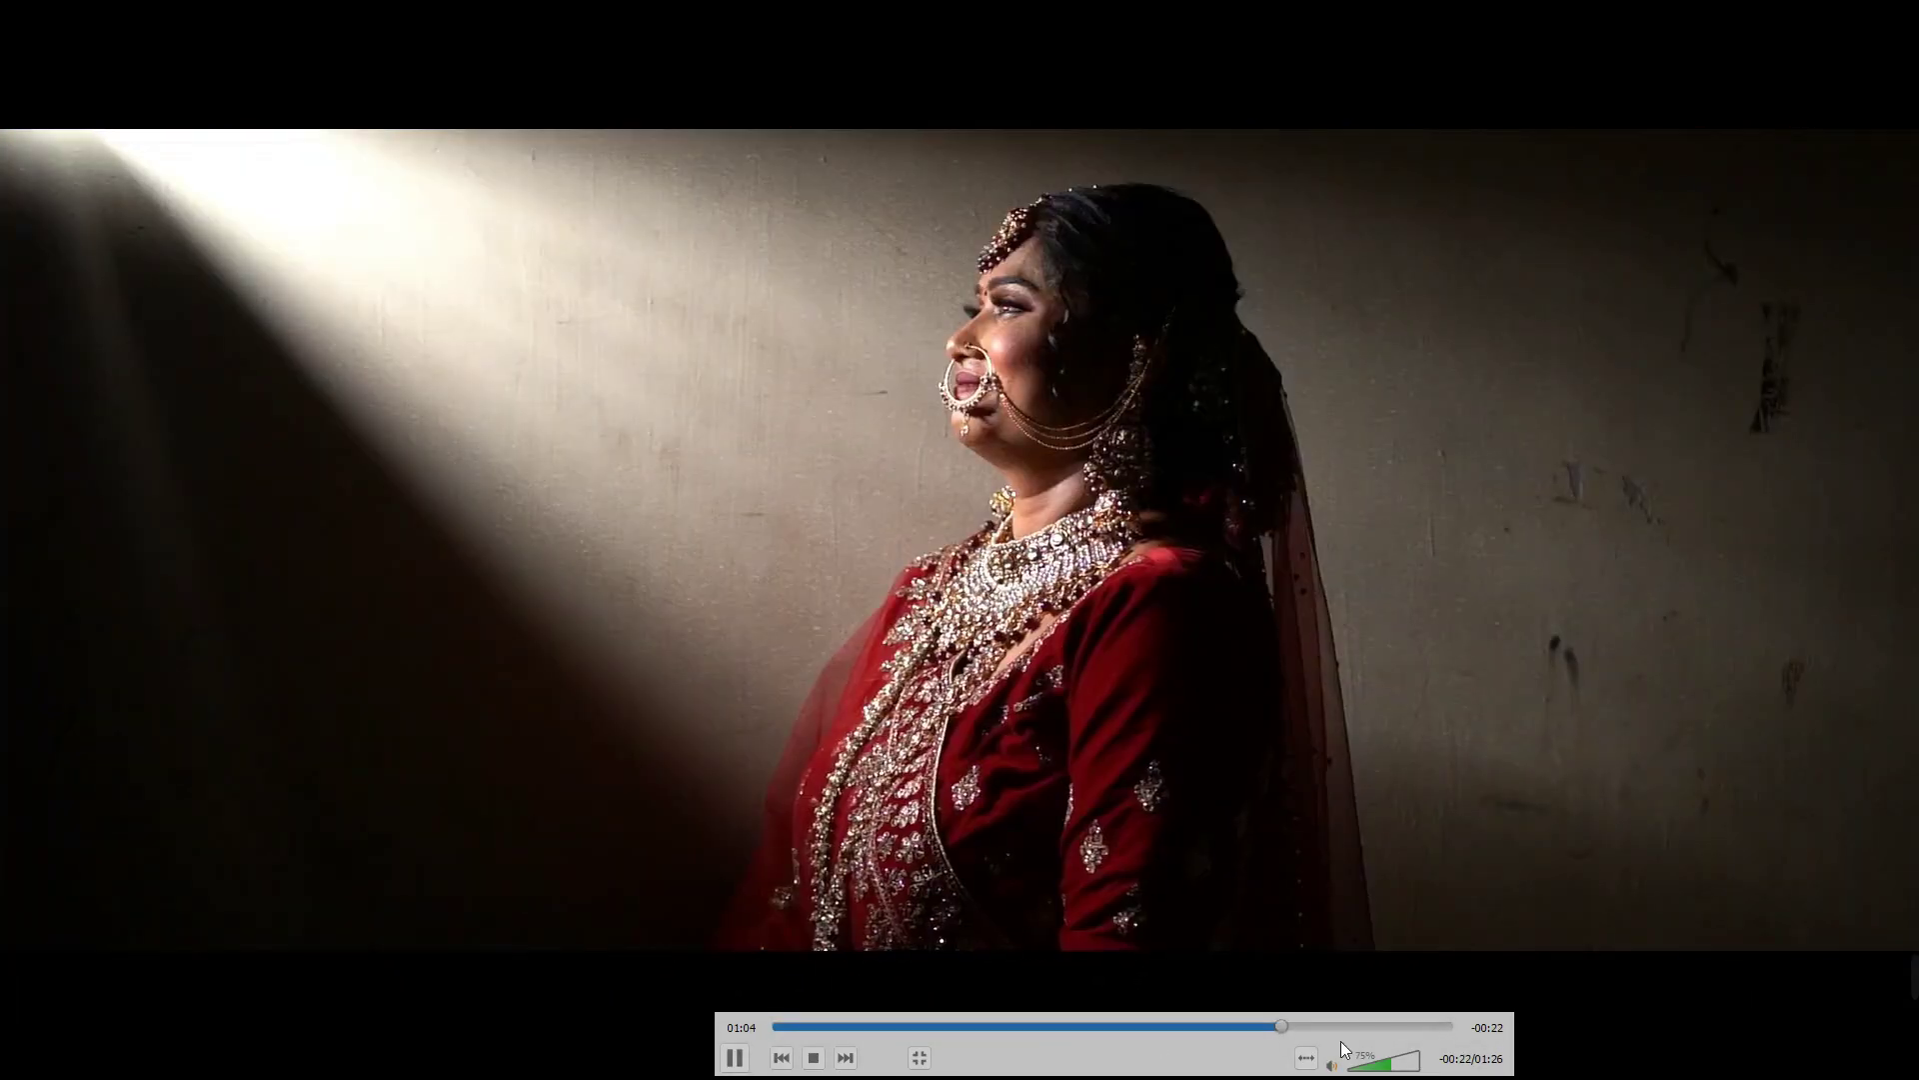
click(1387, 1030)
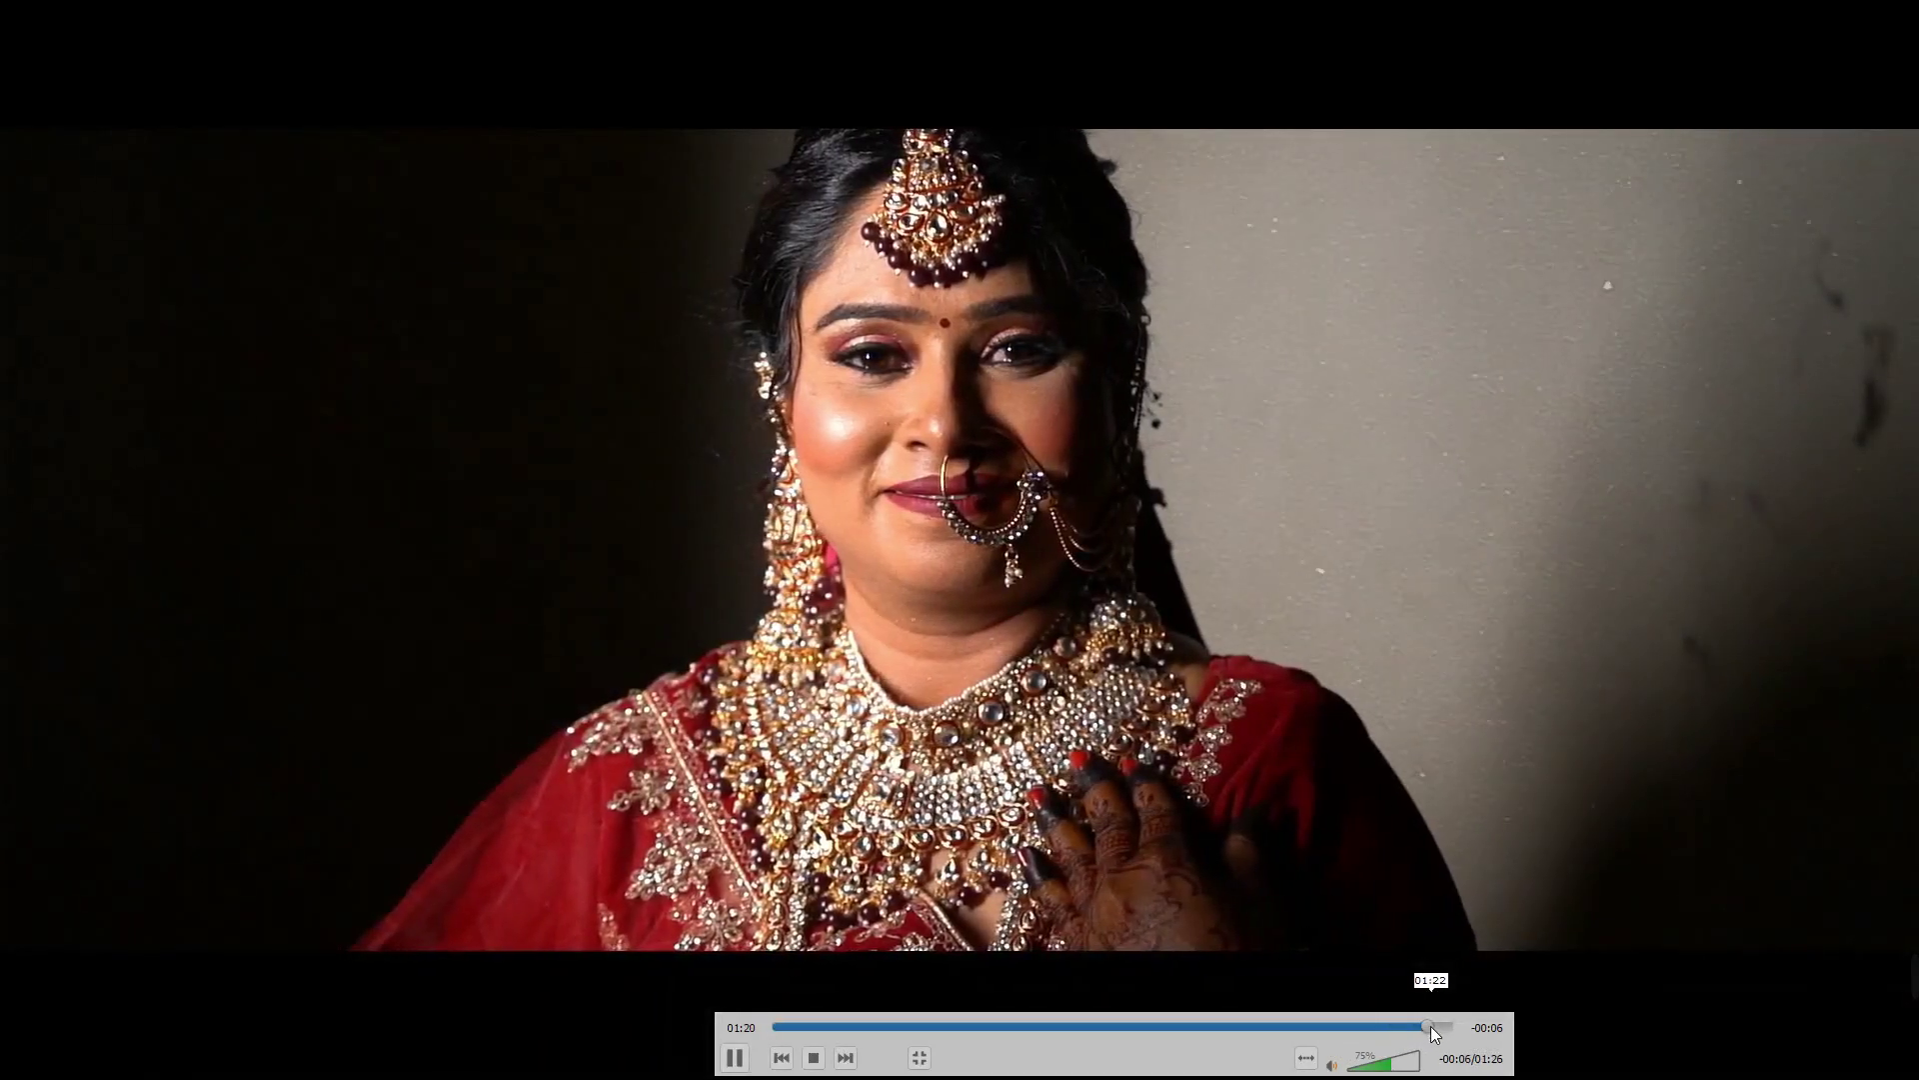
Watch the ending, close VLC, and clear the selection in the Luts folder
click(1430, 1027)
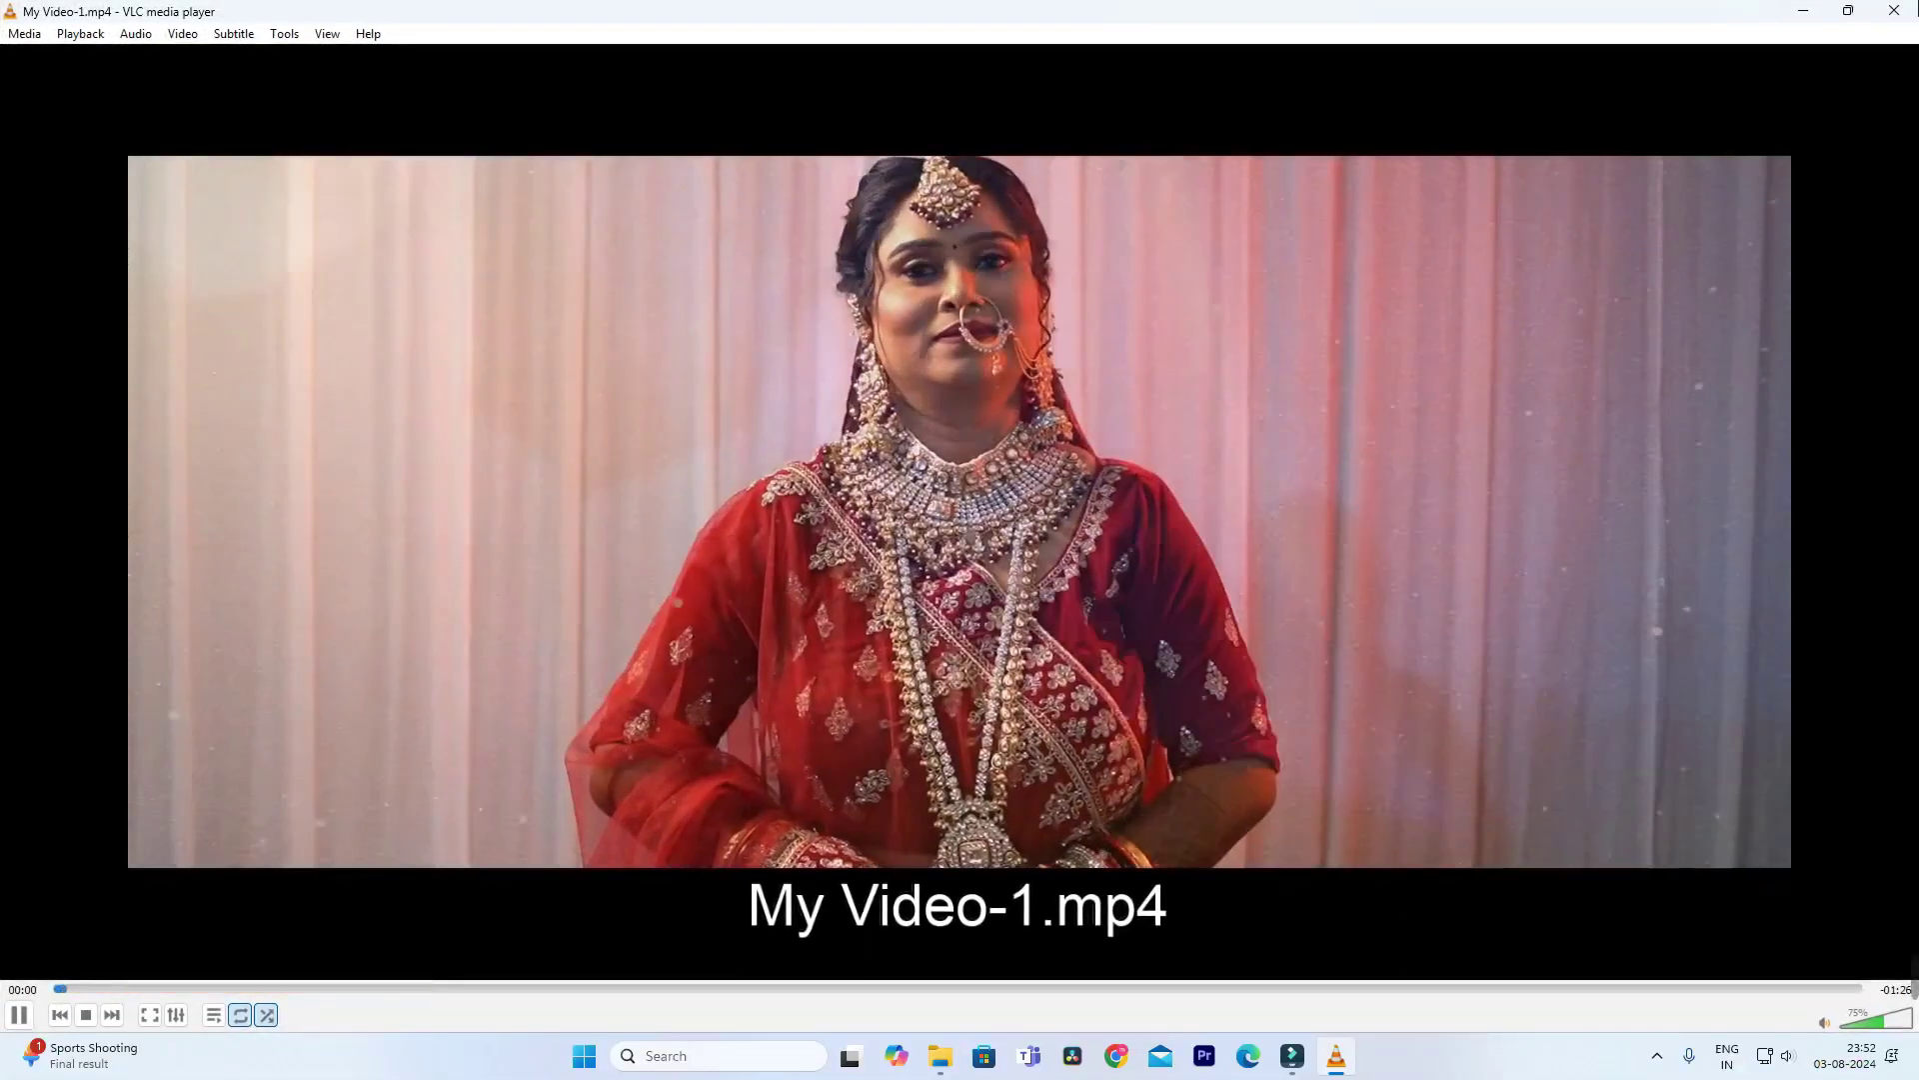
click(1911, 14)
click(1170, 910)
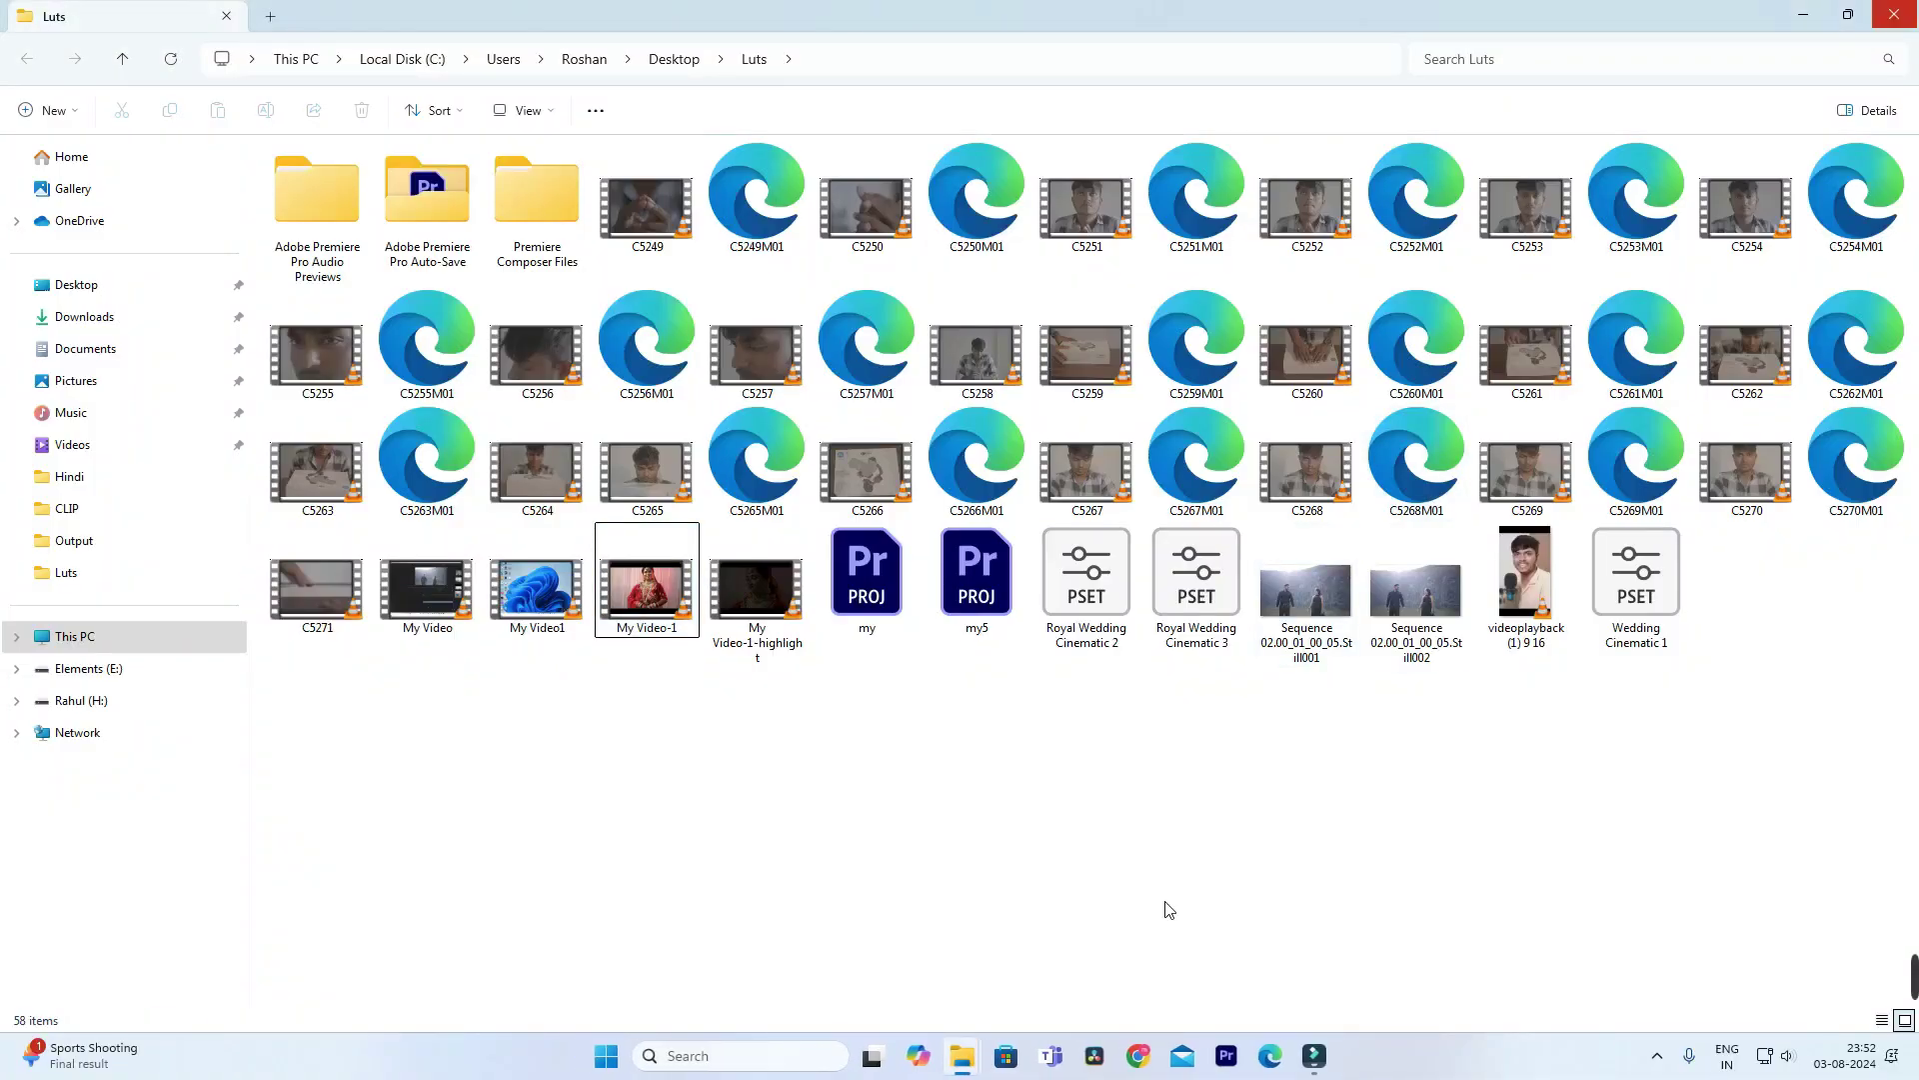